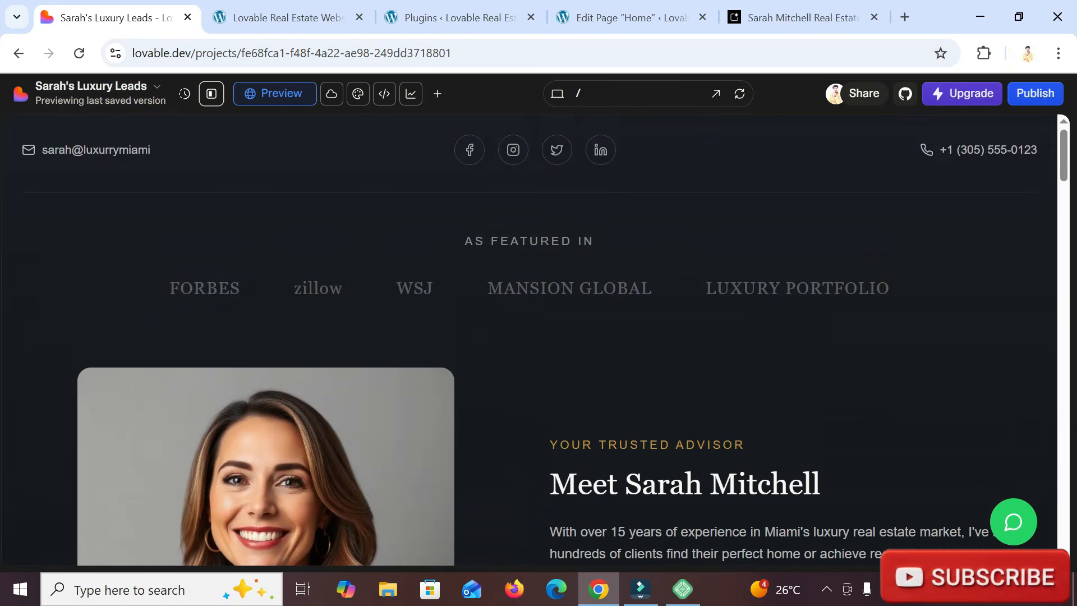
# - Review the converted WordPress real estate site from its header down to the footer
pyautogui.click(288, 18)
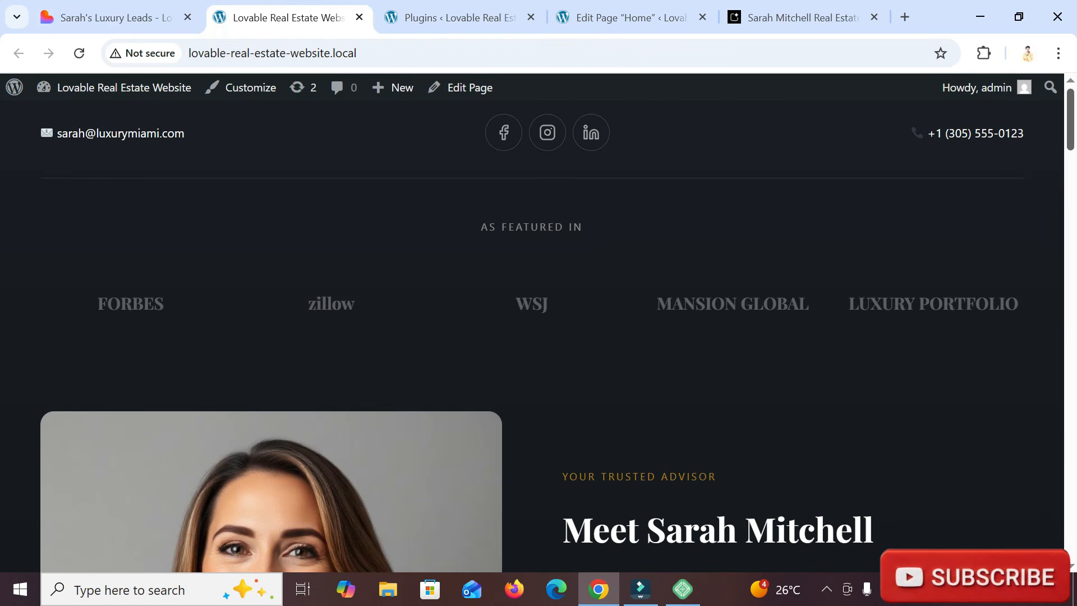
pyautogui.scroll(-9, 532, 336)
pyautogui.scroll(-15, 531, 336)
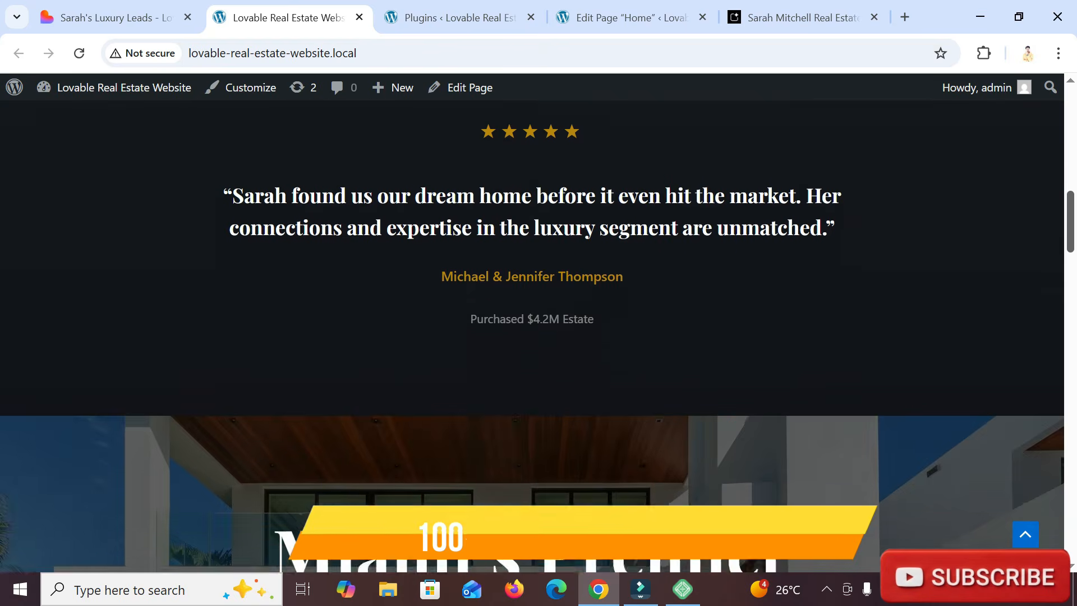
pyautogui.scroll(-15, 532, 337)
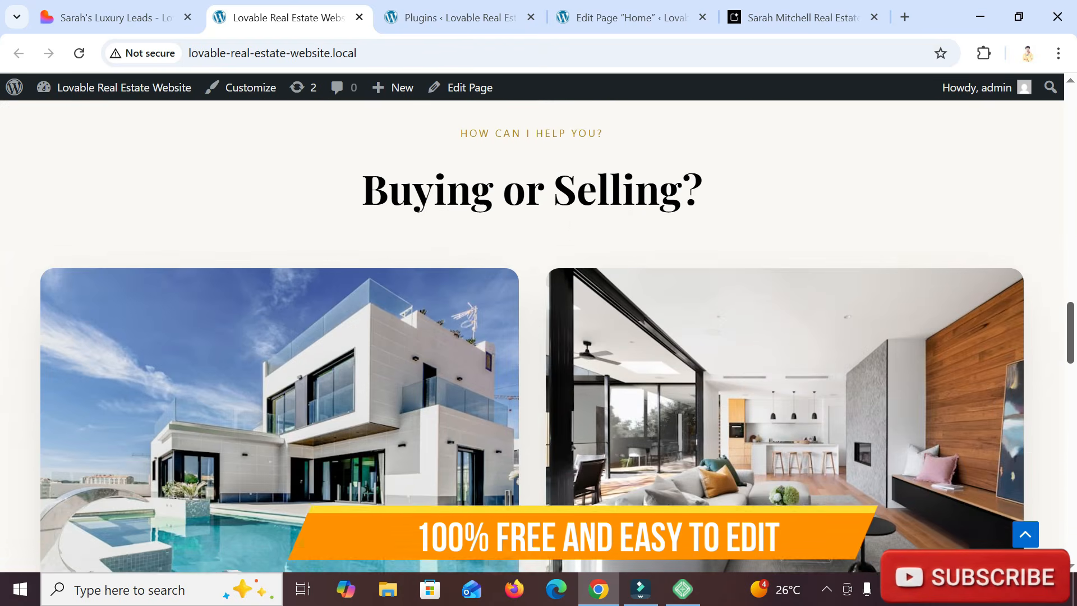
pyautogui.scroll(-12, 531, 336)
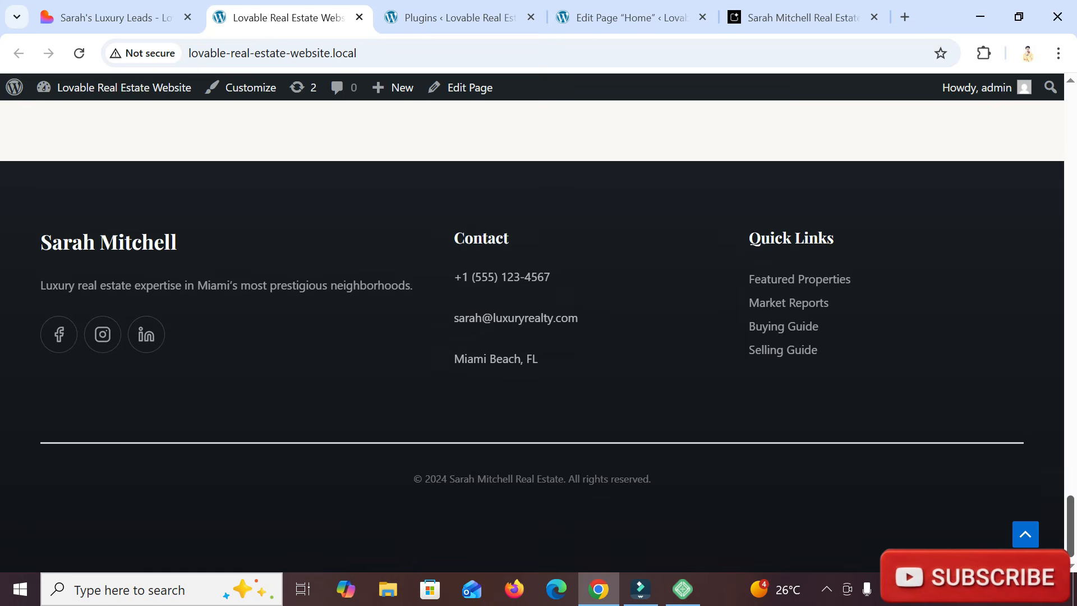
pyautogui.scroll(15, 532, 336)
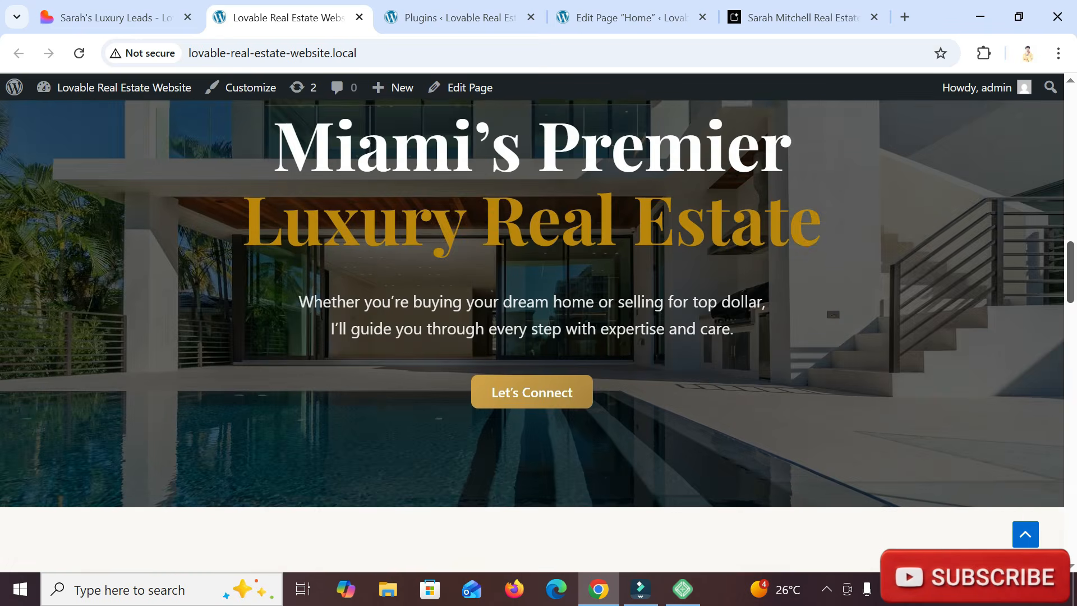
pyautogui.scroll(10, 532, 336)
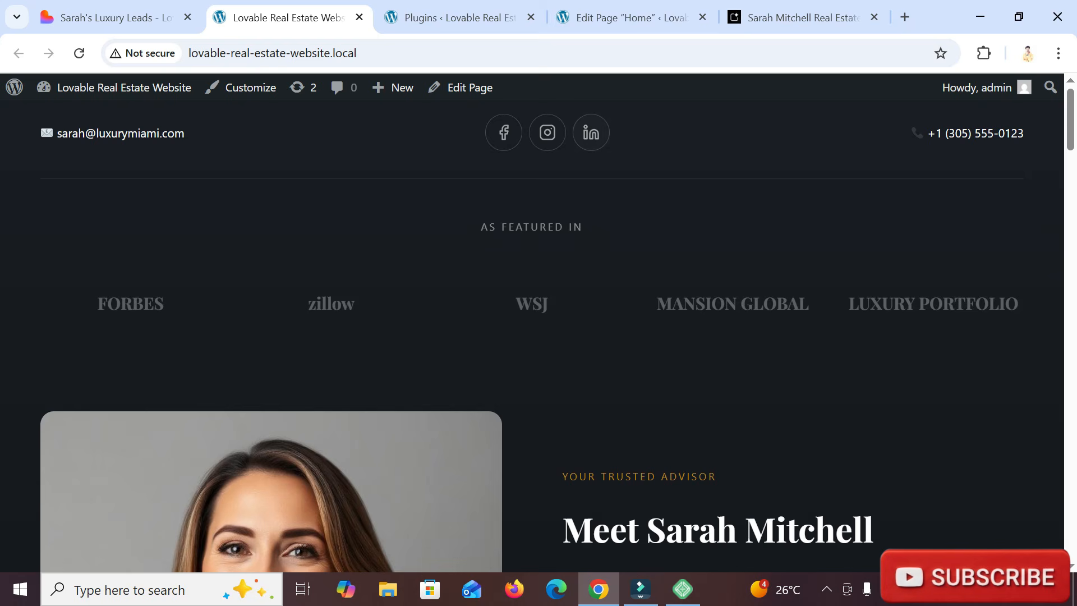
# - Inspect the hero heading and its block settings in the WordPress Home page editor, then return to the live site
pyautogui.click(628, 17)
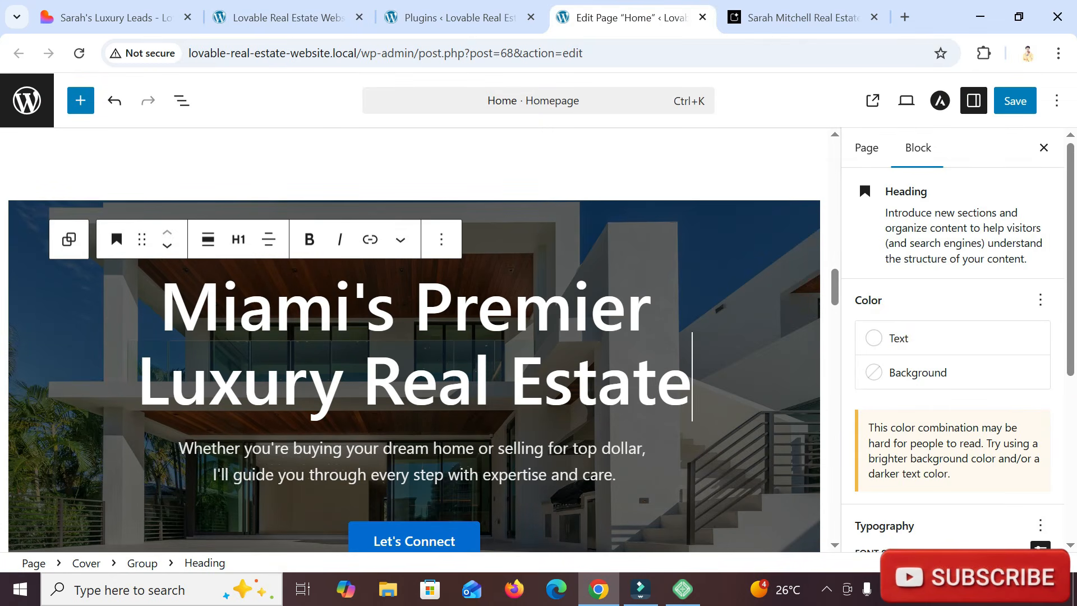
pyautogui.press('BackSpace')
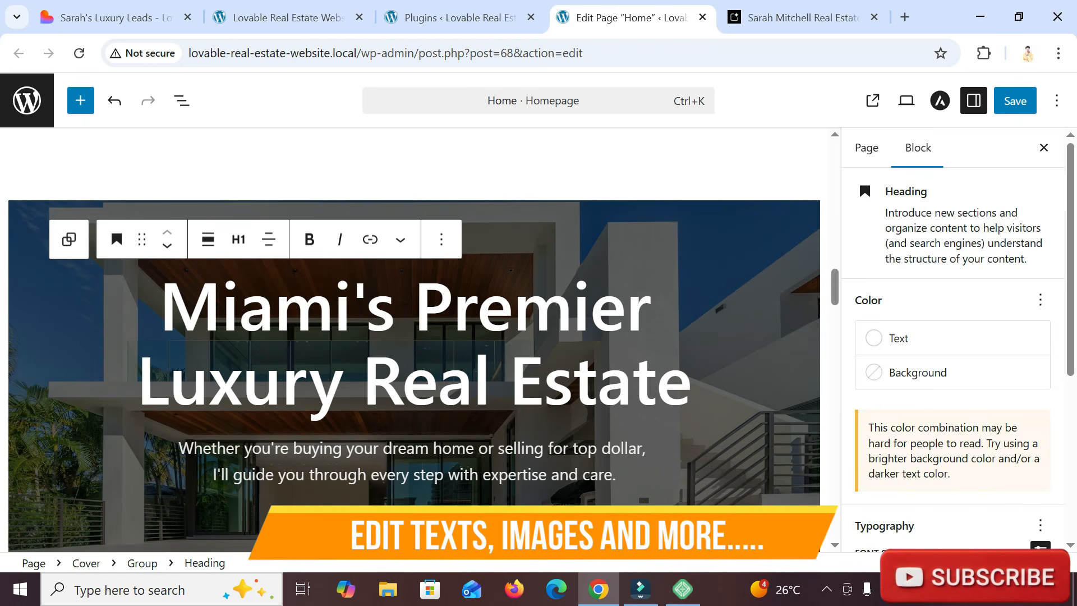
pyautogui.scroll(-2, 415, 337)
pyautogui.scroll(1, 415, 448)
pyautogui.scroll(-1, 415, 448)
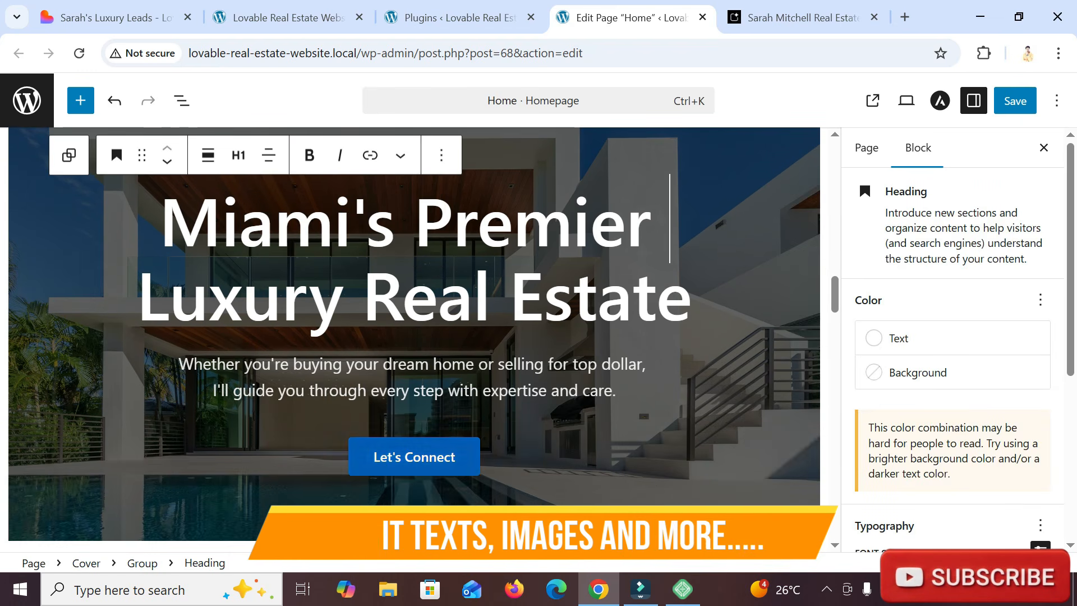
pyautogui.scroll(1, 415, 449)
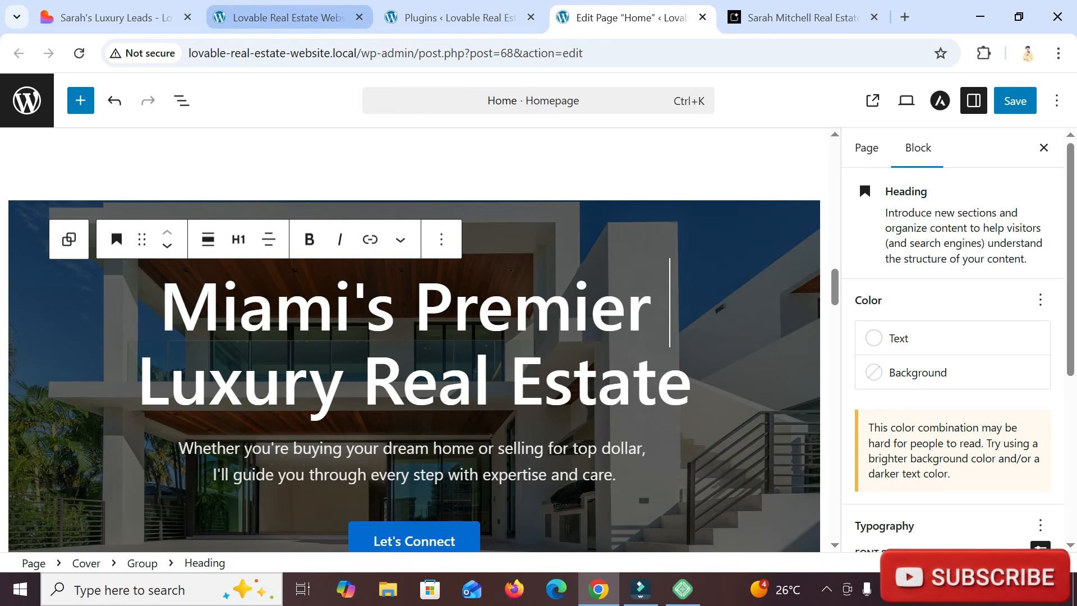
pyautogui.click(286, 17)
pyautogui.scroll(-1, 538, 337)
pyautogui.scroll(1, 539, 336)
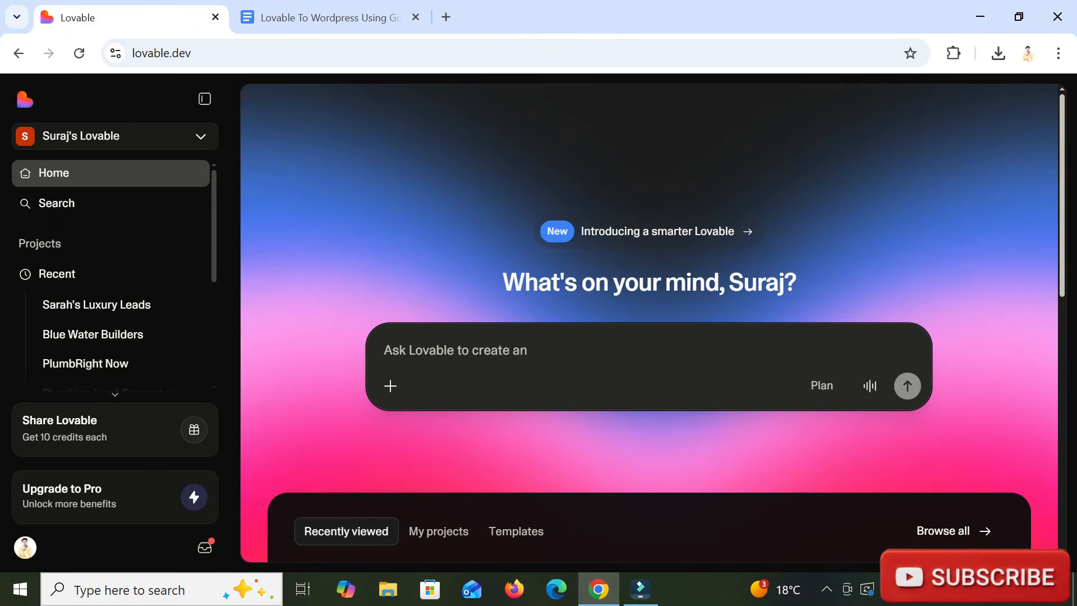
# - Open the published Luxury Leads project from the recently viewed Lovable projects and launch its preview in a separate tab
pyautogui.scroll(-5, 649, 336)
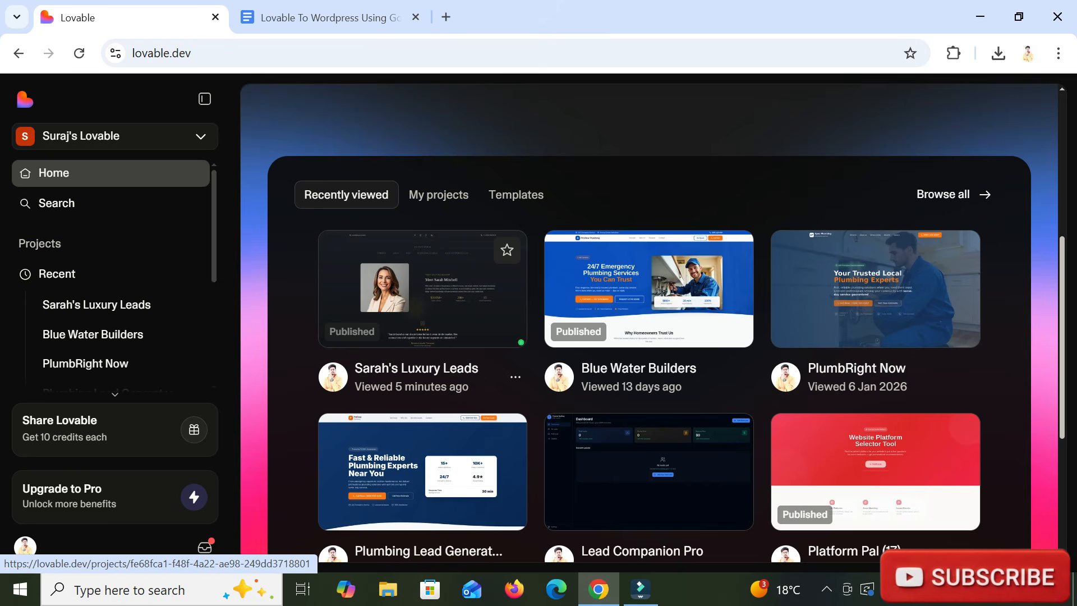
pyautogui.click(423, 289)
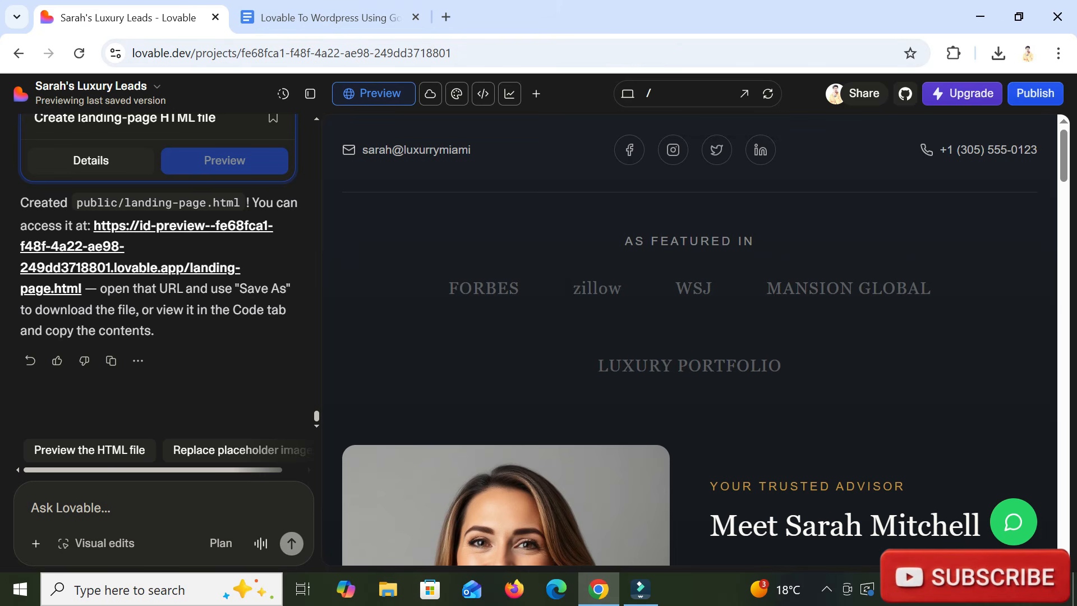
pyautogui.click(743, 93)
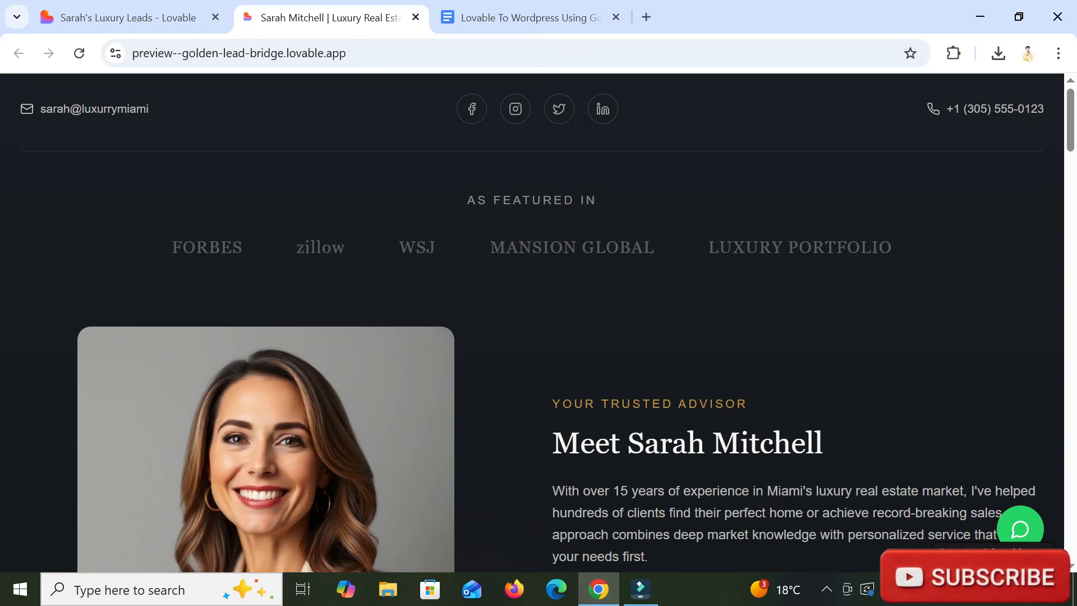
pyautogui.moveTo(1070, 120)
pyautogui.mouseDown()
pyautogui.moveTo(1070, 527)
pyautogui.moveTo(1070, 118)
pyautogui.mouseUp()
# - Place the prompt document beside the Lovable project and highlight its prompt requesting single-file HTML and Tailwind CSS code
pyautogui.click(128, 18)
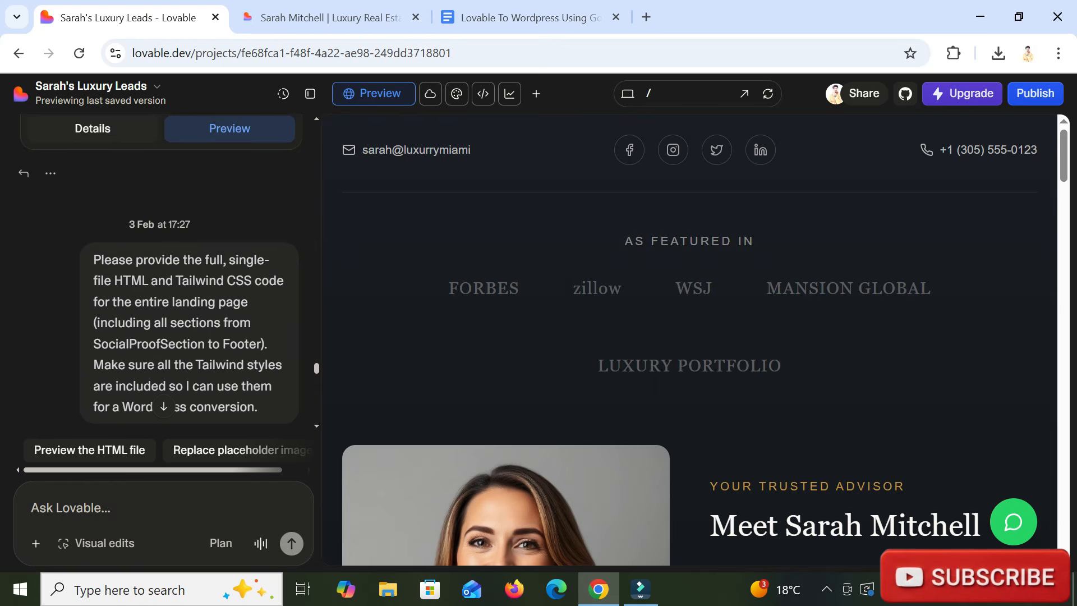
pyautogui.moveTo(527, 18); pyautogui.dragTo(328, 18)
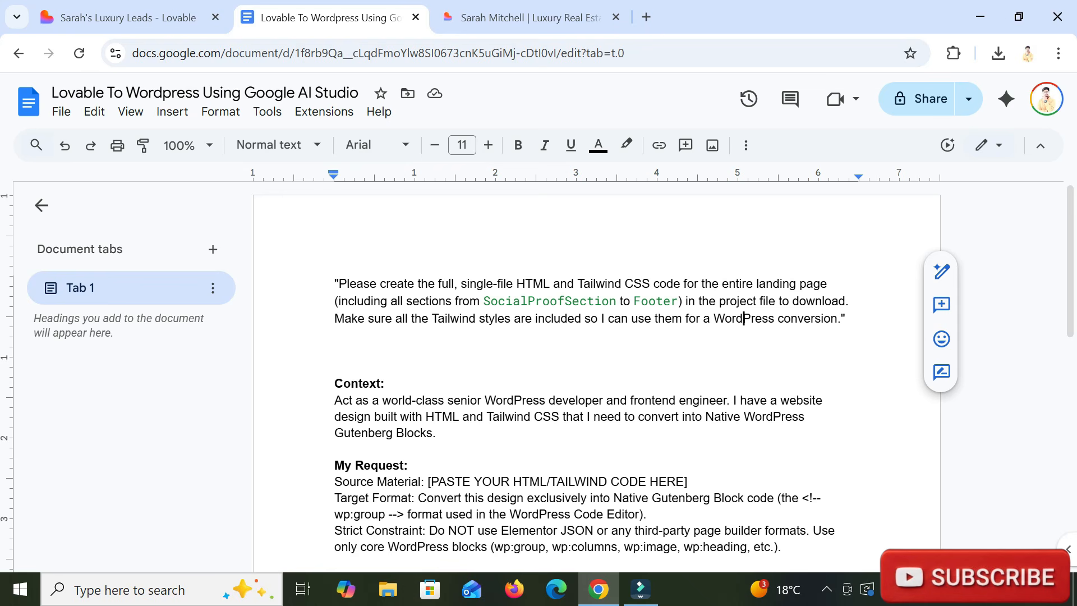
pyautogui.moveTo(845, 318); pyautogui.dragTo(335, 285)
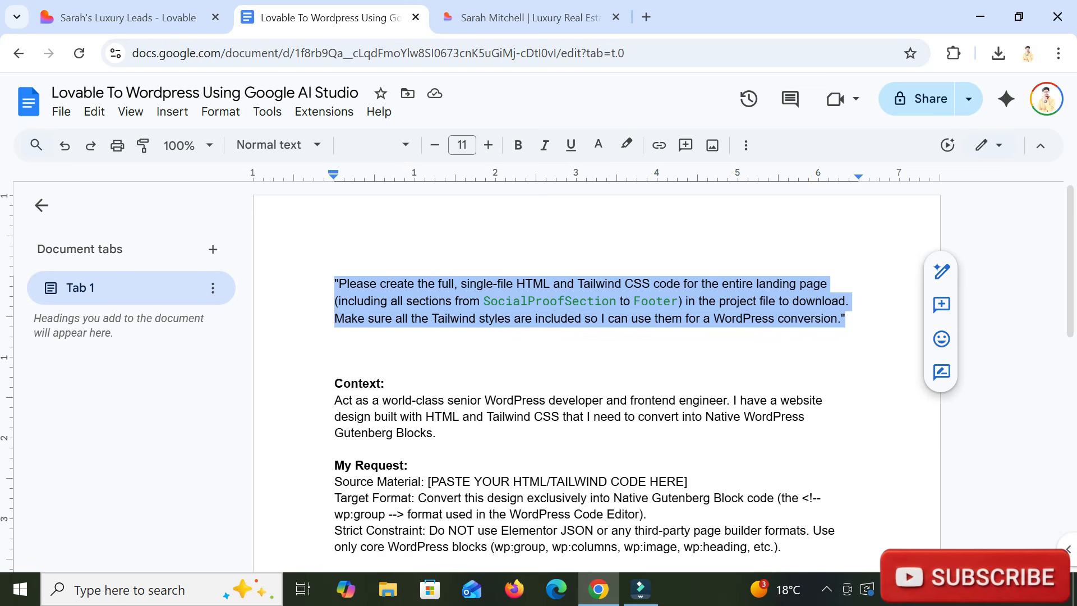
# - Return to the Lovable project and open the details of the "Create landing-page HTML file" task in the chat
pyautogui.click(129, 18)
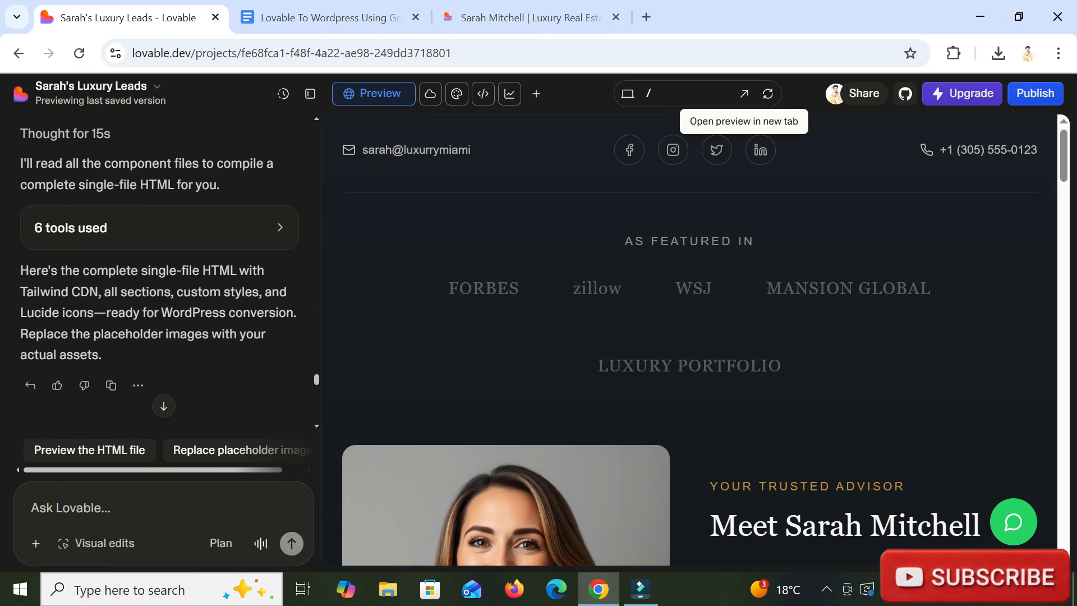
pyautogui.scroll(-9, 163, 272)
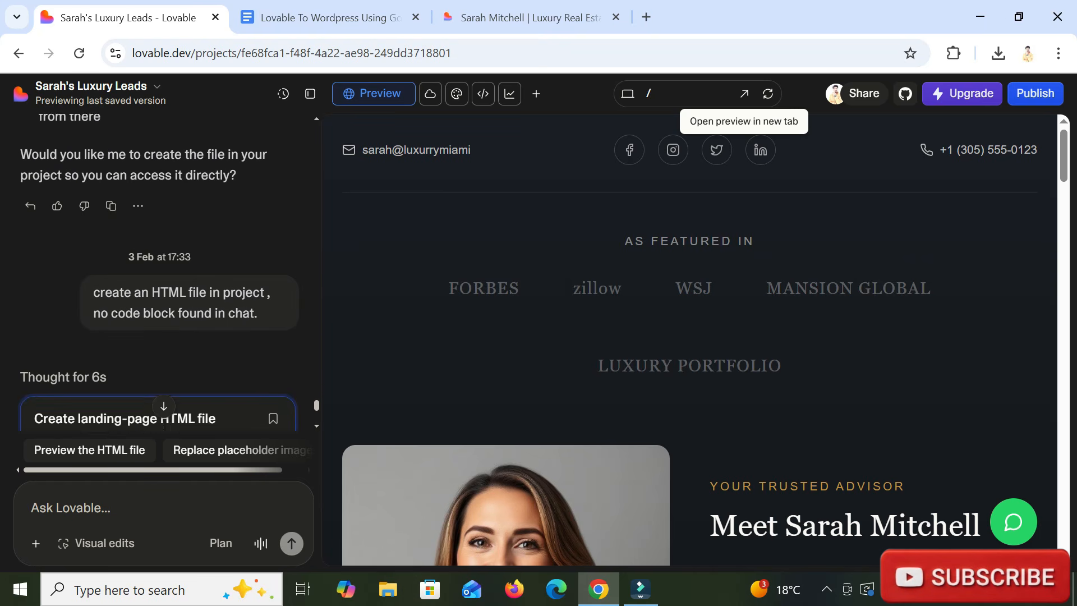
pyautogui.scroll(-3, 164, 421)
pyautogui.scroll(-1, 163, 272)
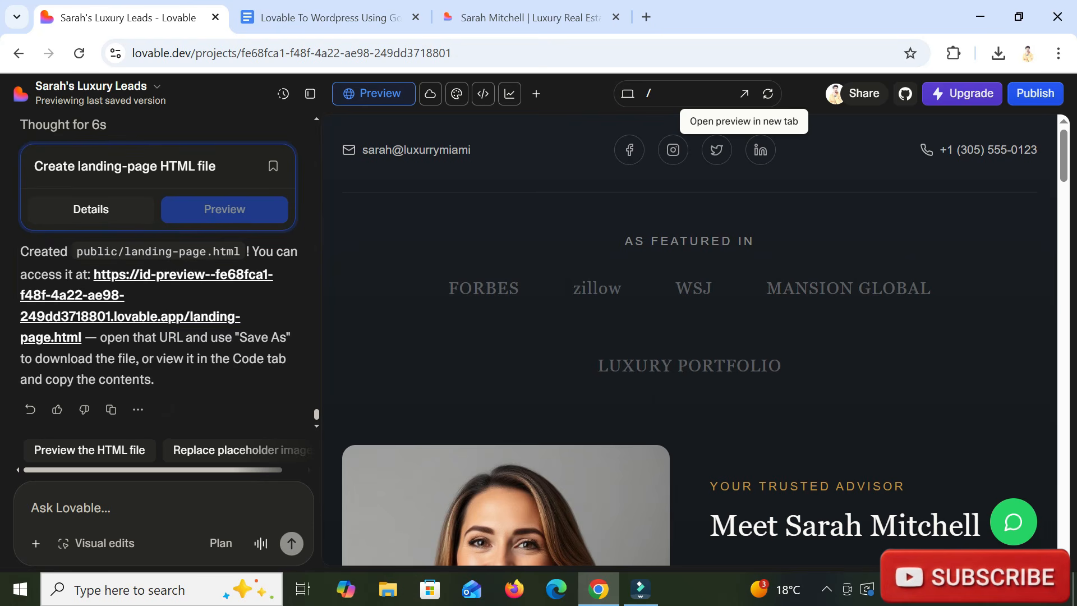
pyautogui.scroll(1, 163, 273)
pyautogui.click(91, 293)
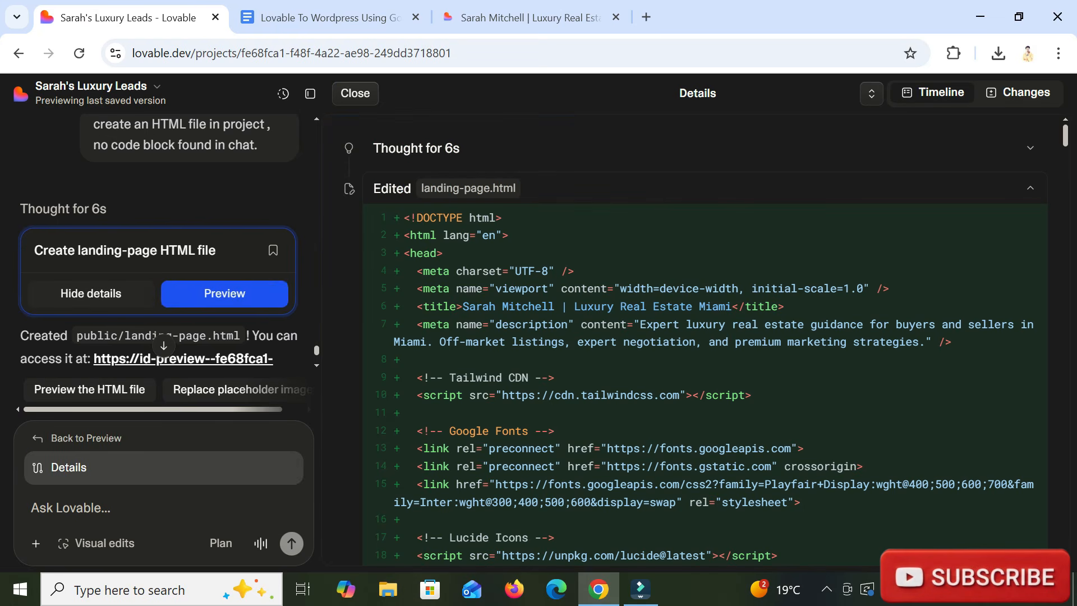
# - Examine the generated landing-page.html code through its closing html tag, then go back to the project preview
pyautogui.scroll(-5, 705, 339)
pyautogui.scroll(4, 705, 340)
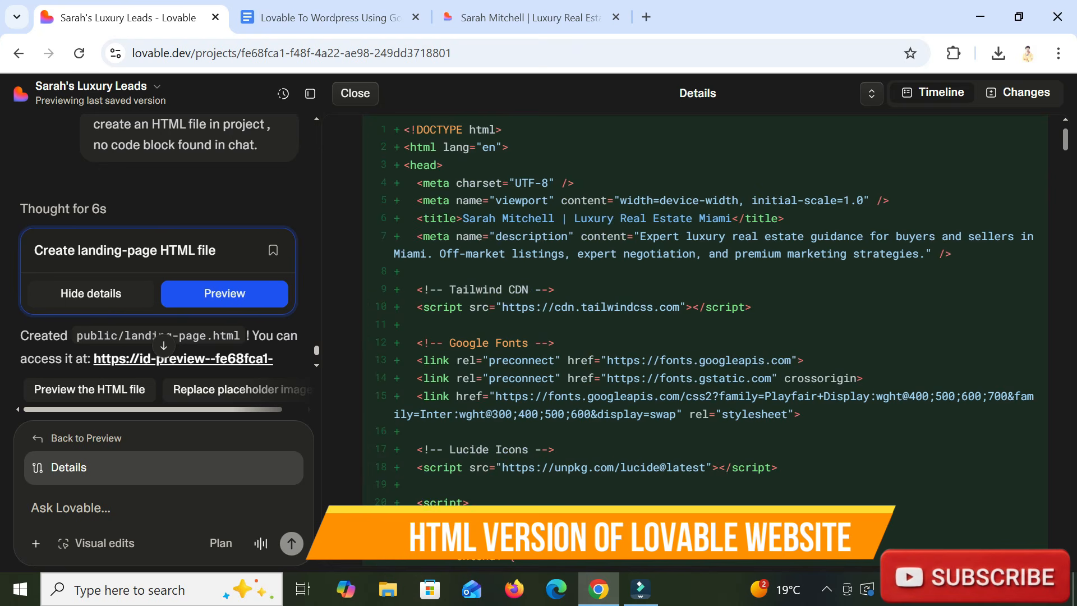
pyautogui.scroll(1, 705, 340)
pyautogui.scroll(-10, 704, 340)
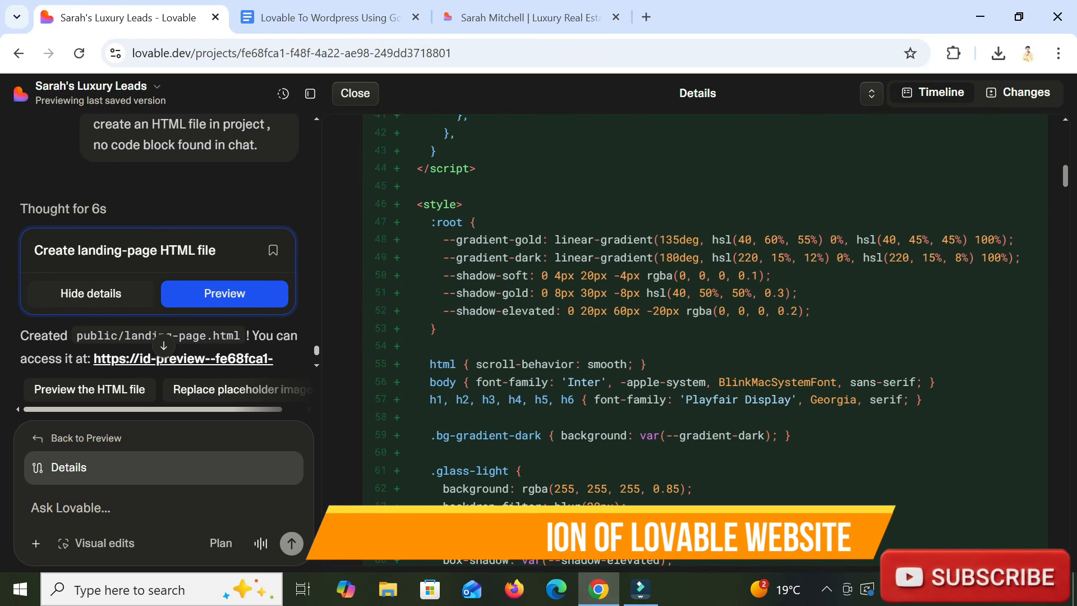
pyautogui.scroll(-20, 705, 340)
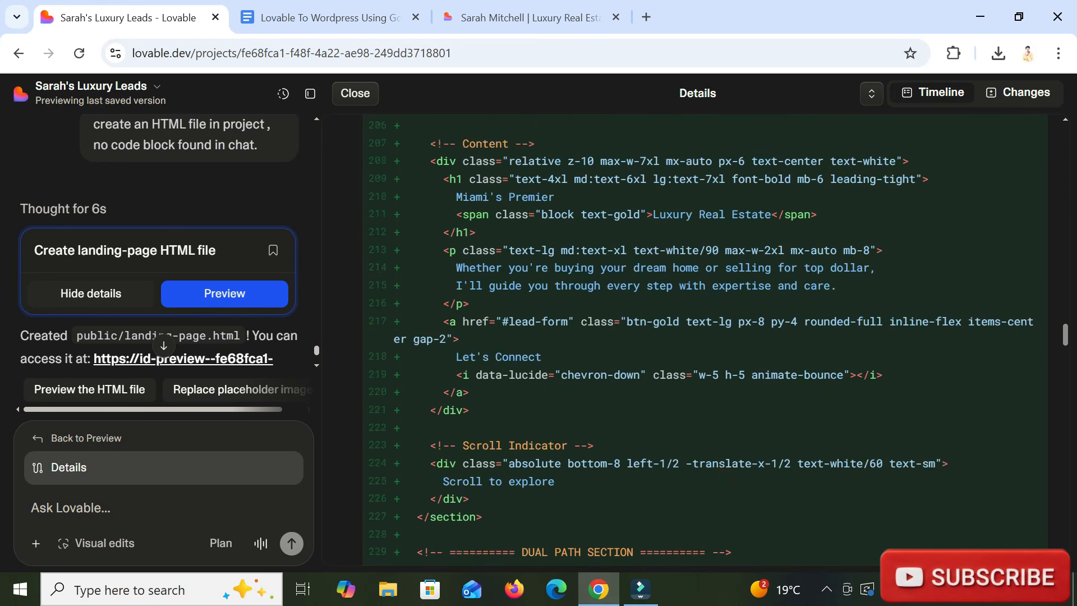
pyautogui.scroll(-20, 705, 331)
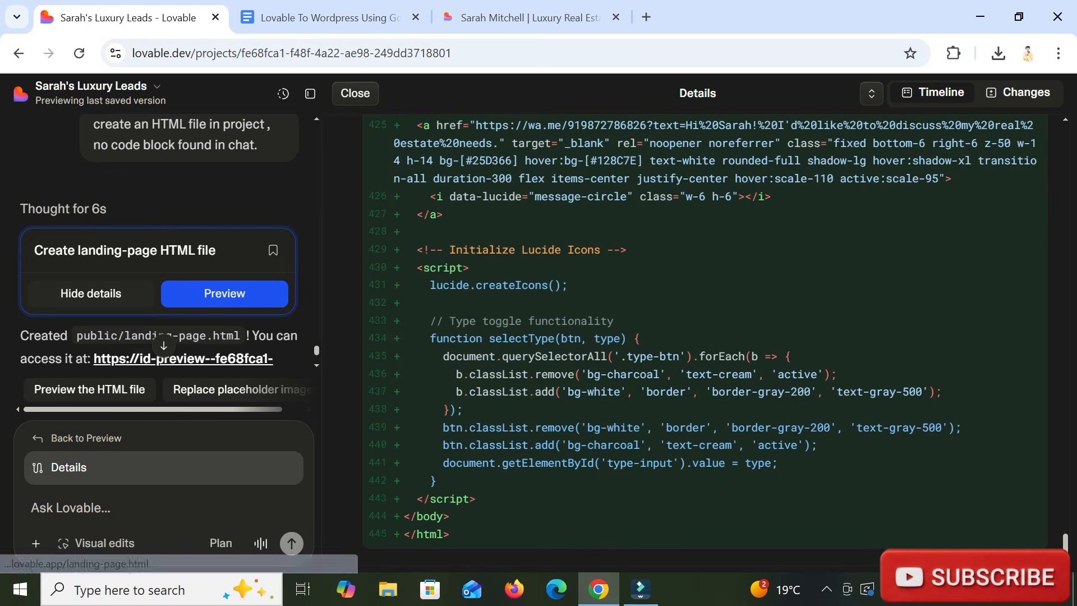
pyautogui.click(224, 293)
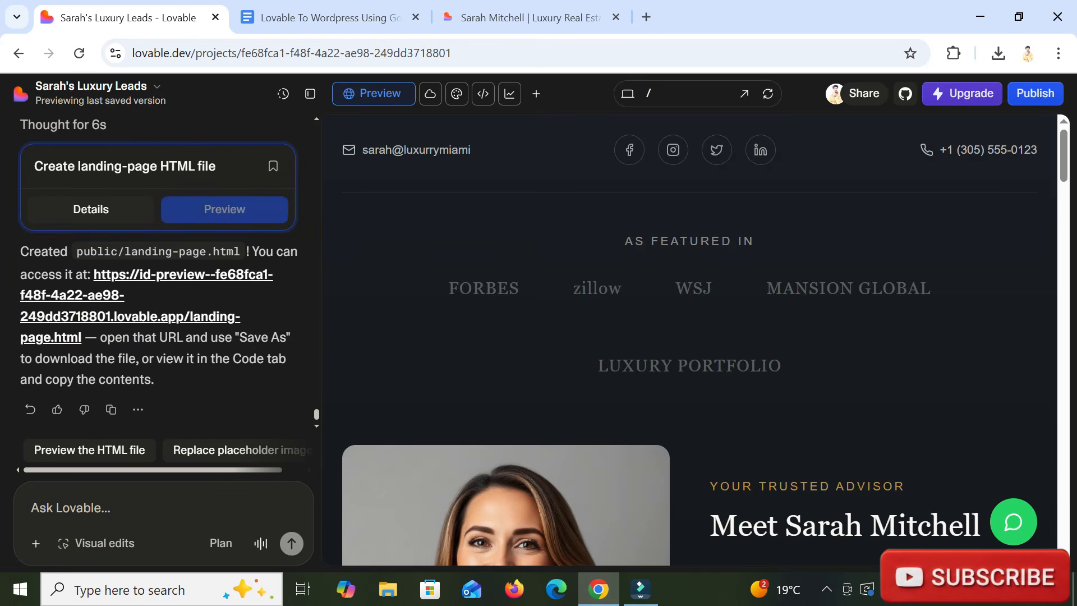
# - Open the landing-page.html link from the chat reply, check the page down to its footer, and return to the project
pyautogui.click(163, 317)
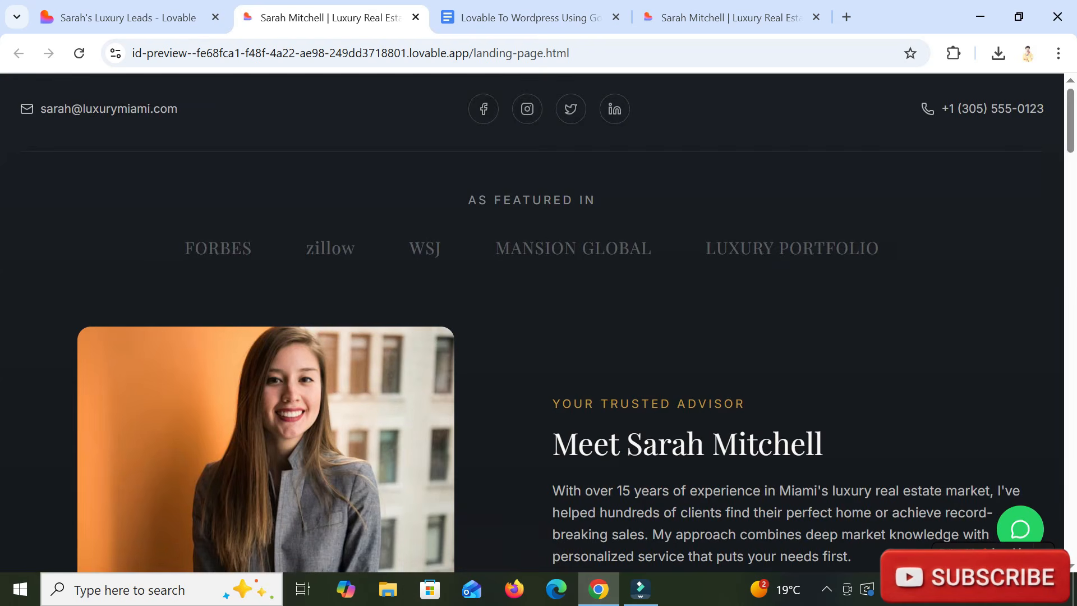
pyautogui.moveTo(570, 53); pyautogui.dragTo(473, 52)
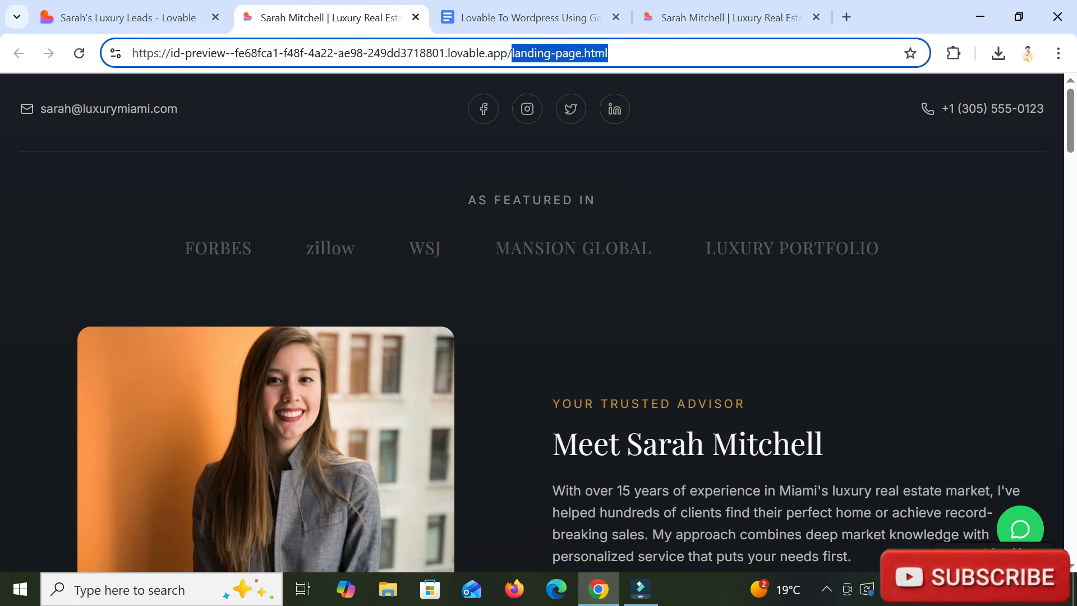
pyautogui.scroll(-20, 532, 323)
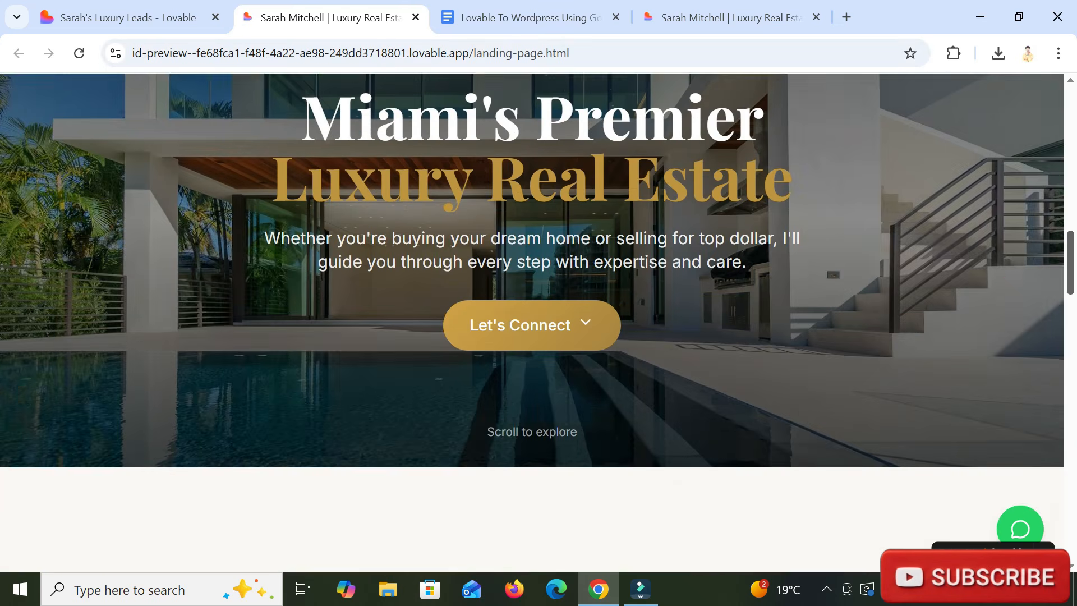
pyautogui.scroll(-15, 533, 323)
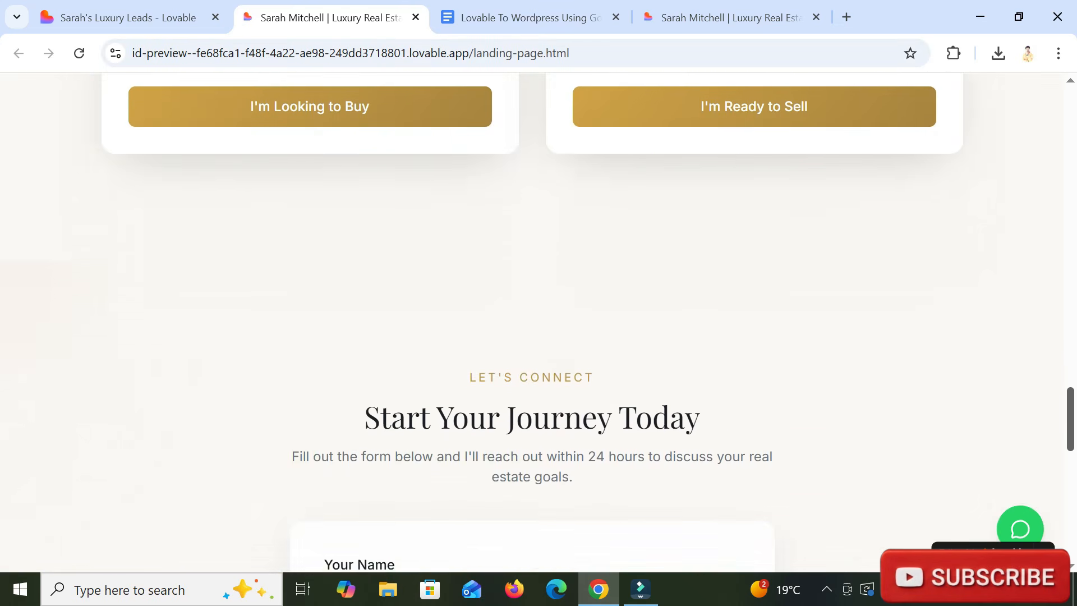
pyautogui.scroll(-15, 533, 322)
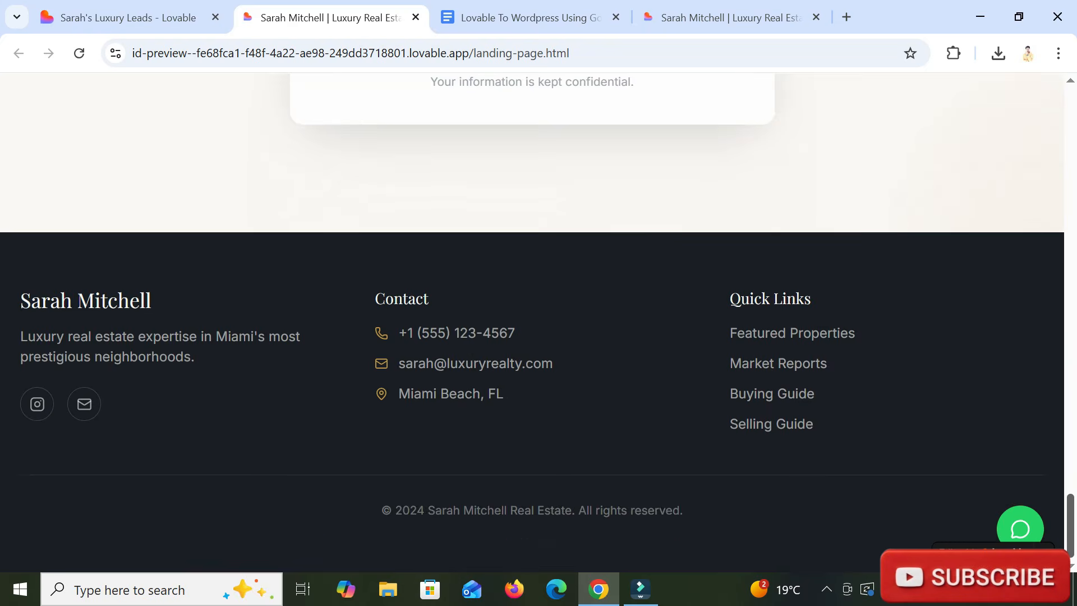
pyautogui.scroll(20, 533, 323)
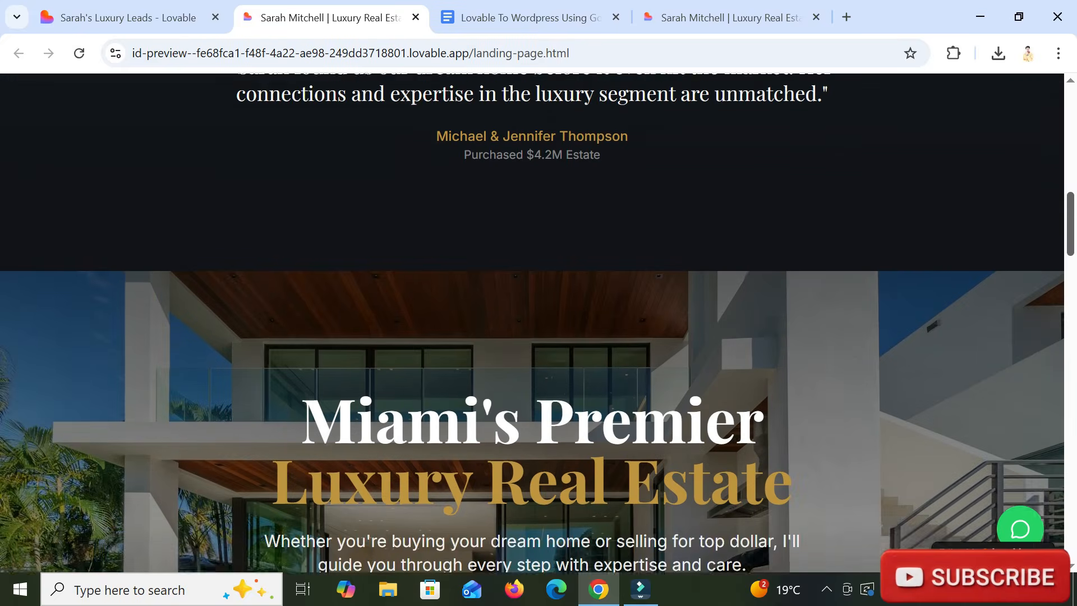
pyautogui.scroll(10, 533, 323)
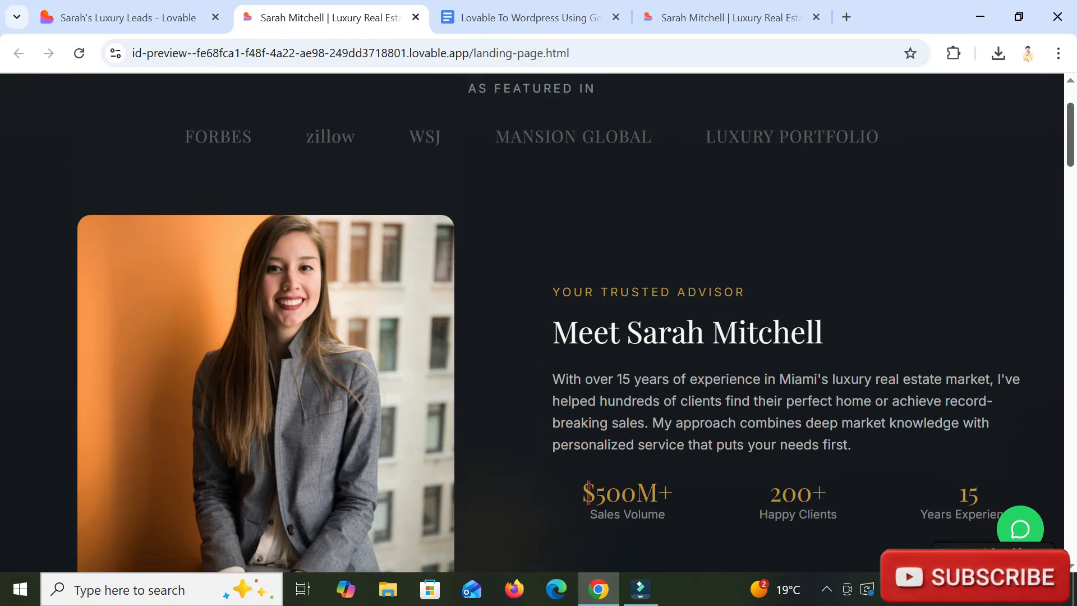
pyautogui.scroll(2, 533, 322)
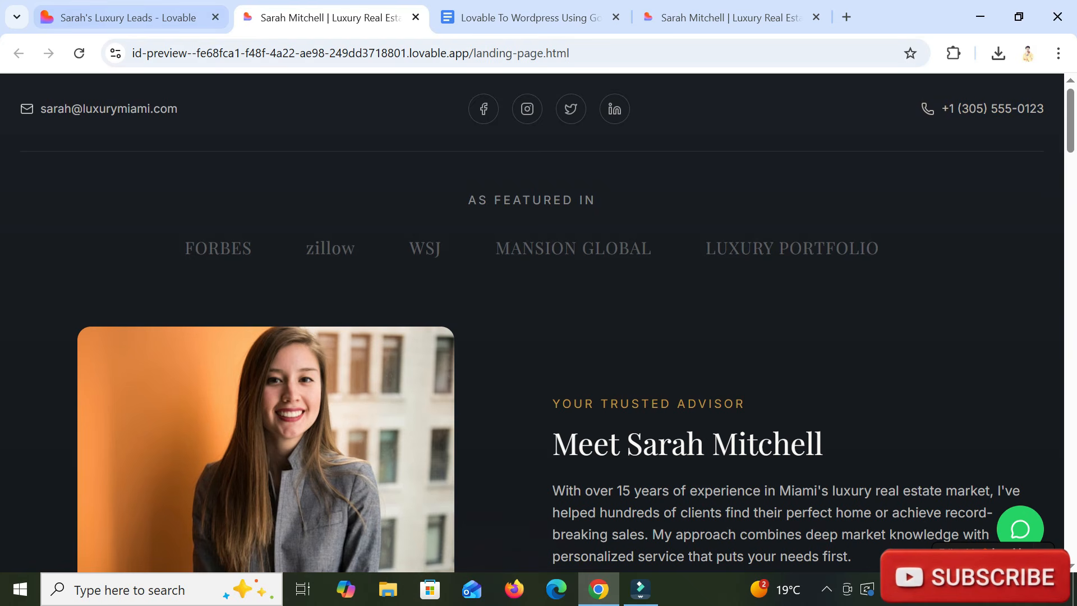
pyautogui.click(129, 17)
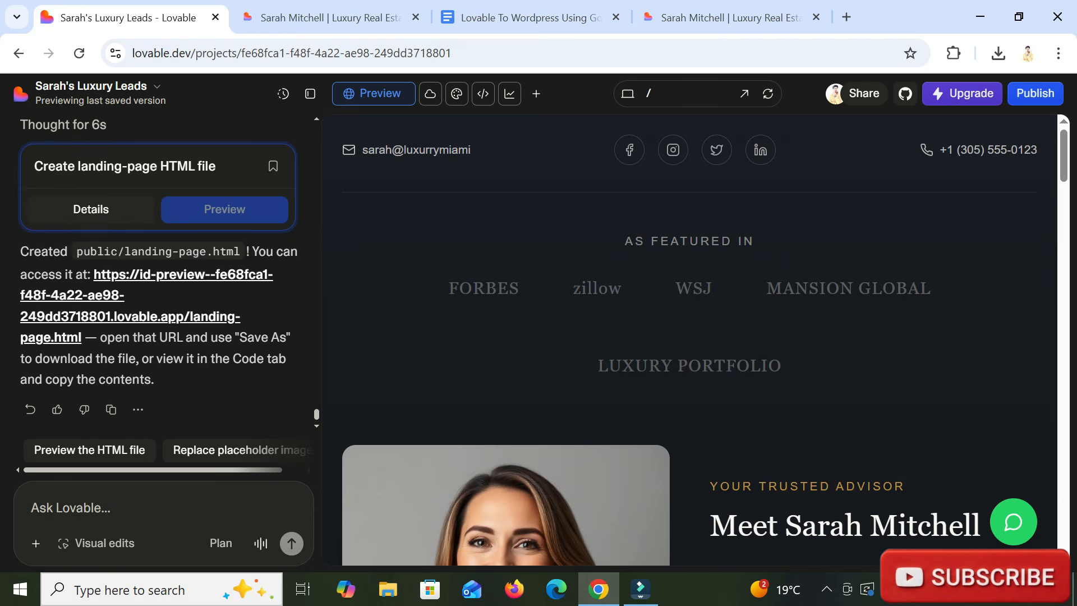
# - Save the open landing-page.html page from its browser view to Downloads as a complete web page named "Real Estate Website Demo"
pyautogui.moveTo(98, 337); pyautogui.dragTo(154, 380)
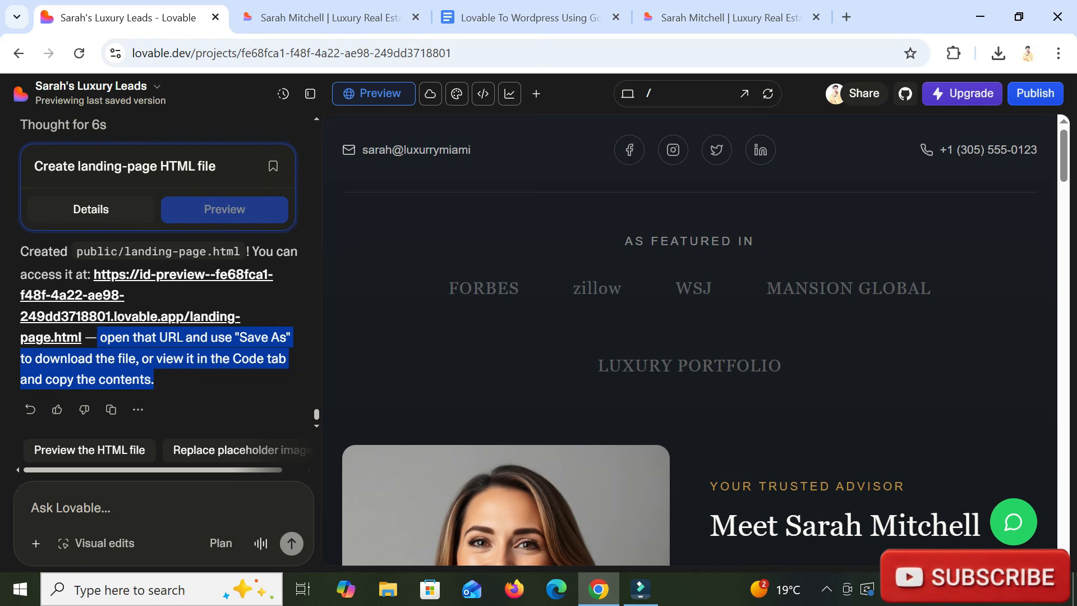
pyautogui.click(331, 18)
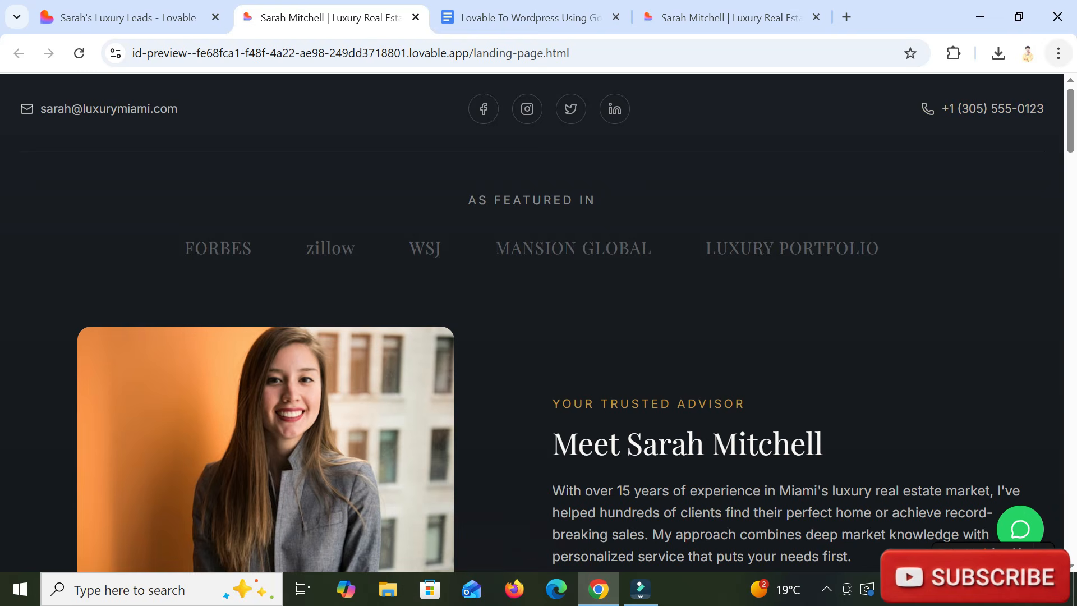
pyautogui.click(1058, 54)
pyautogui.moveTo(931, 442)
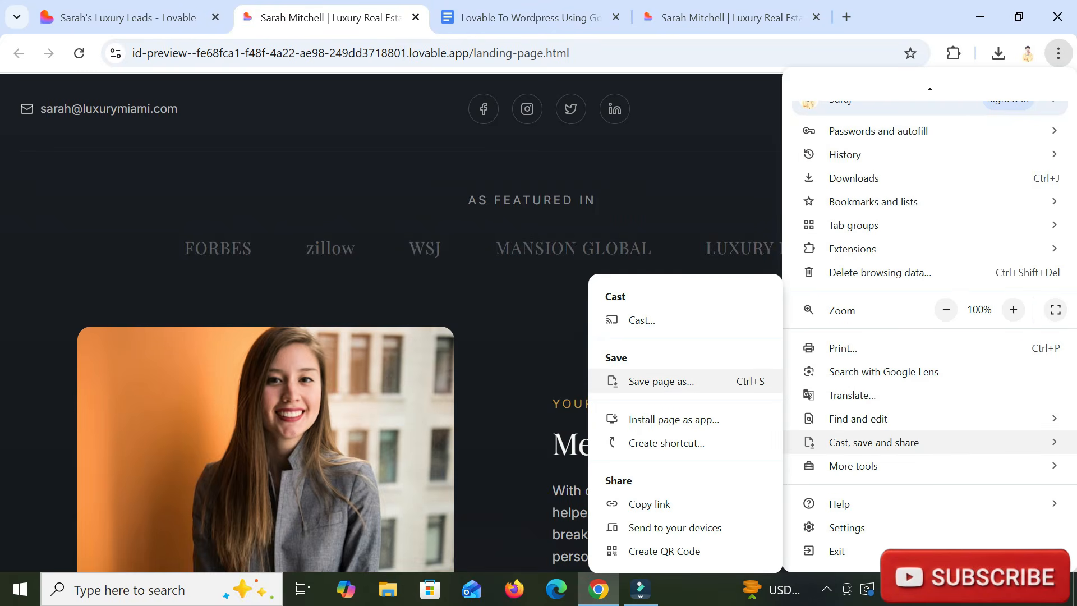
pyautogui.click(662, 381)
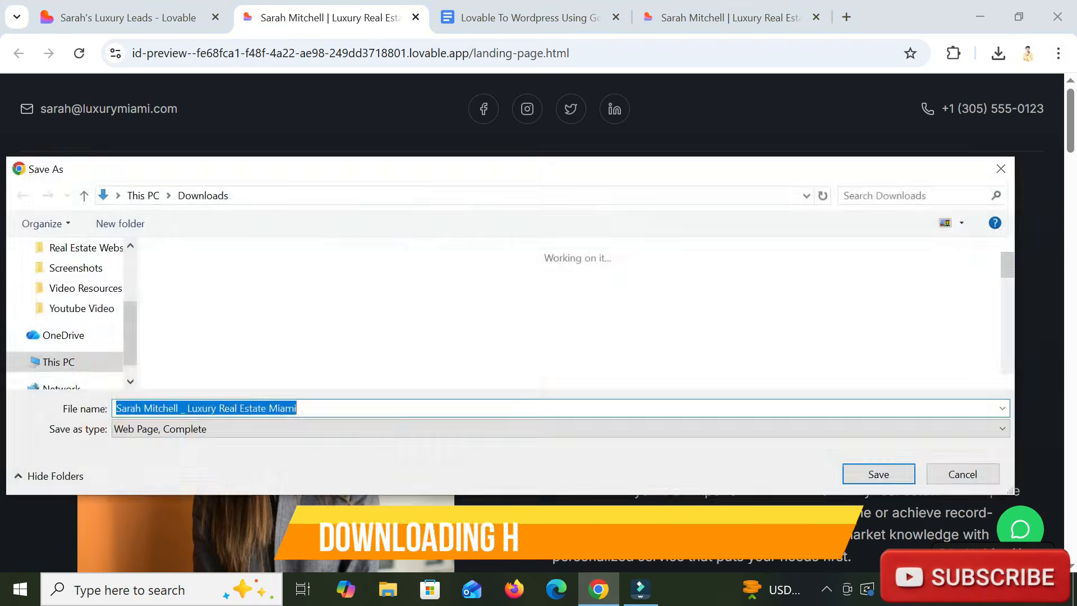
pyautogui.write('Real Estate Website Demo')
pyautogui.press('Return')
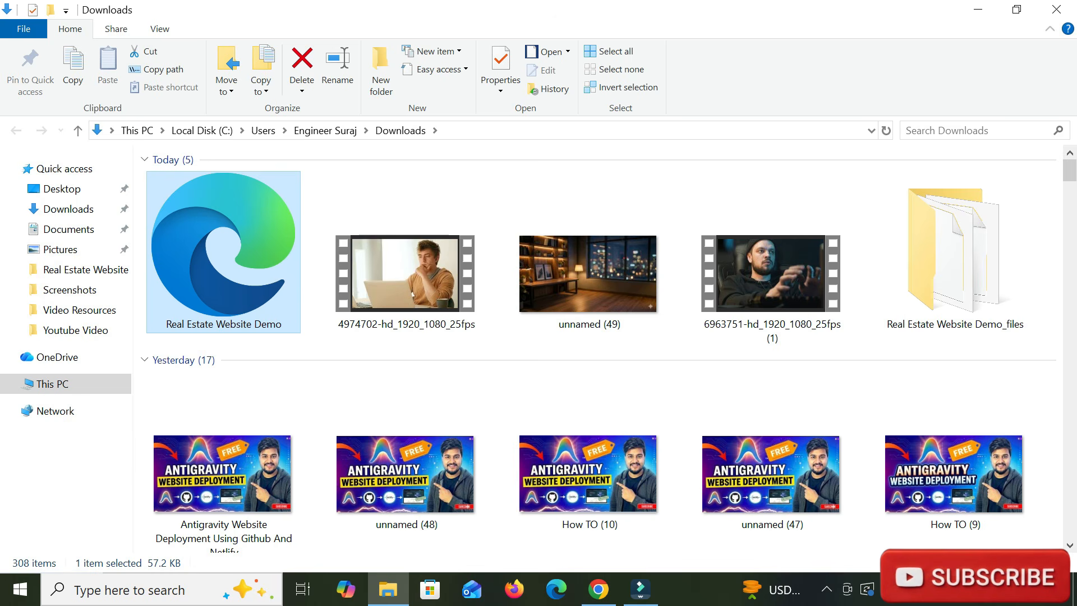
# - Open the saved Real Estate Website Demo file locally, check its sections and file path, and close it
pyautogui.press('Return')
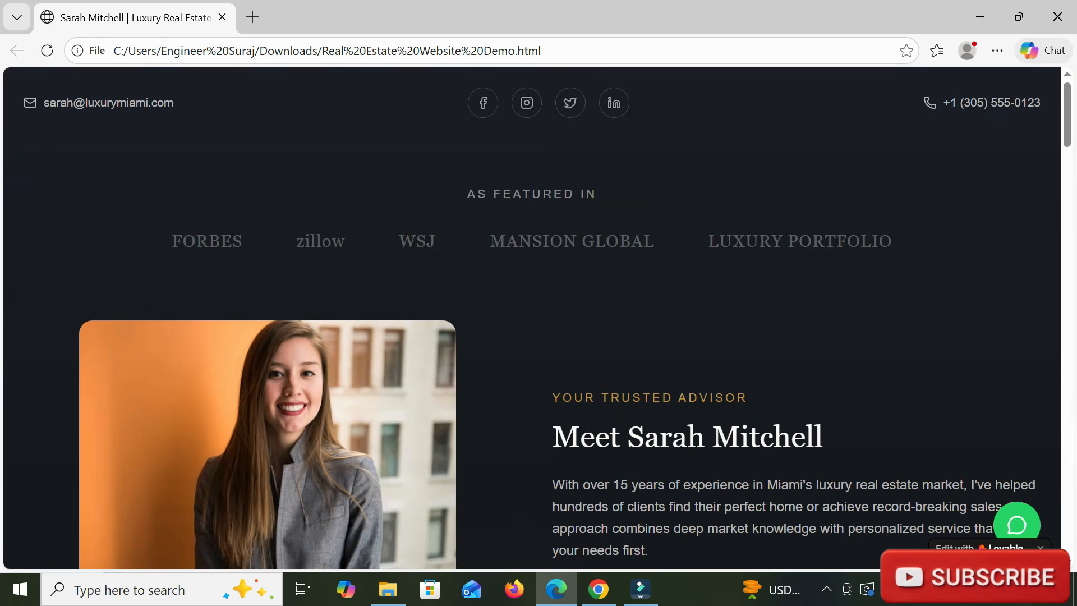
pyautogui.scroll(-13, 539, 317)
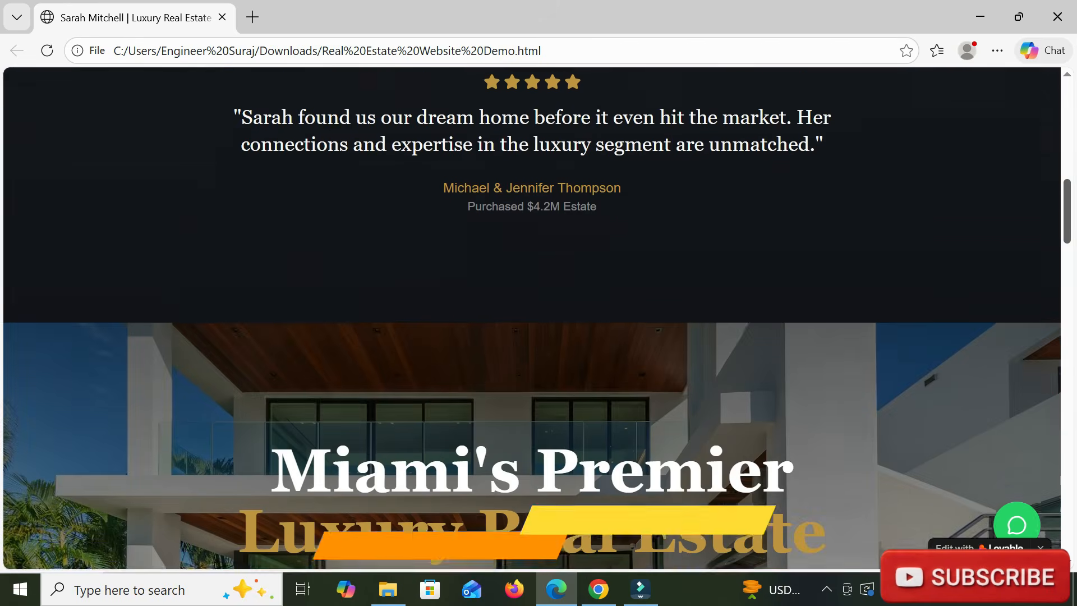
pyautogui.scroll(-15, 539, 317)
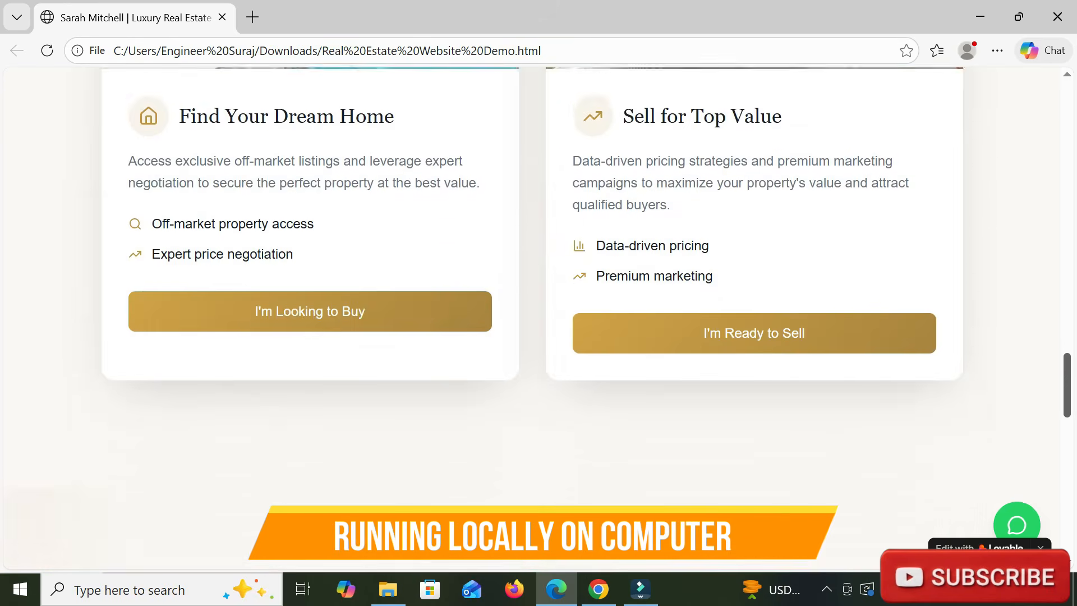
pyautogui.scroll(-12, 539, 317)
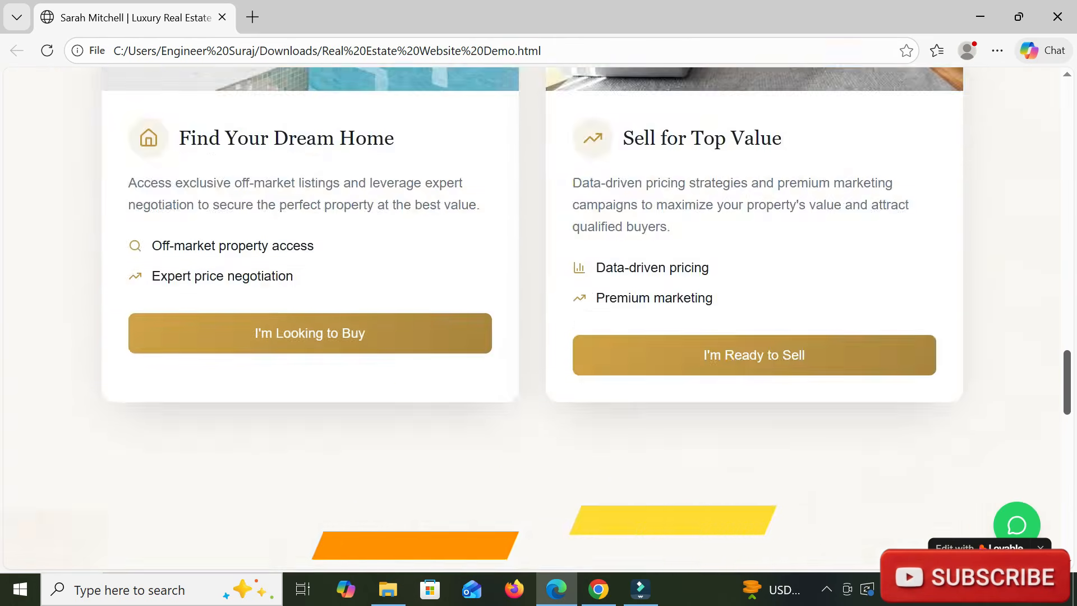
pyautogui.scroll(20, 539, 317)
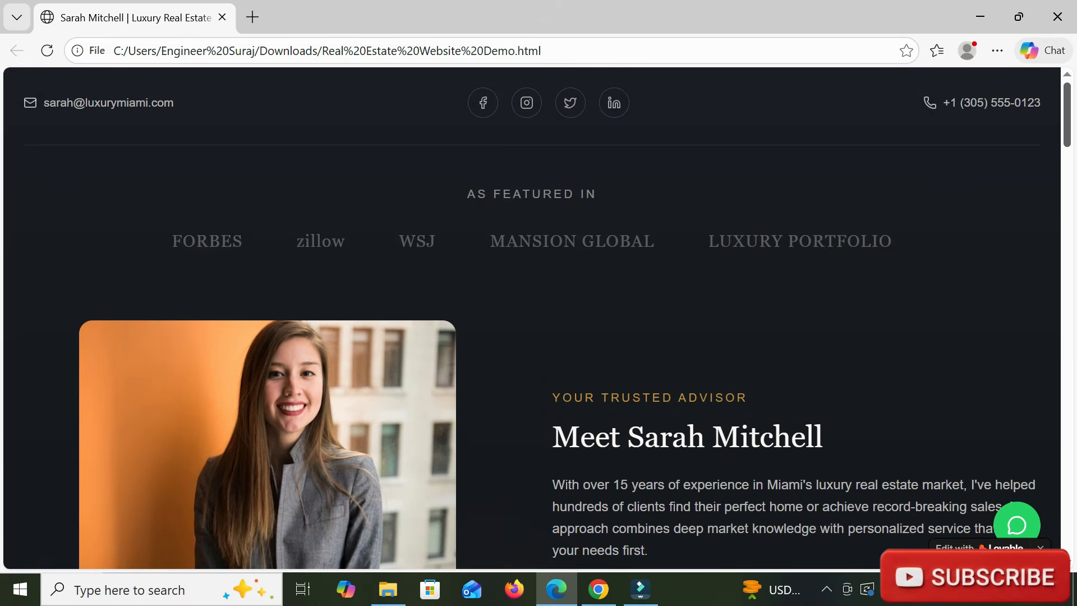
pyautogui.moveTo(542, 50); pyautogui.dragTo(113, 50)
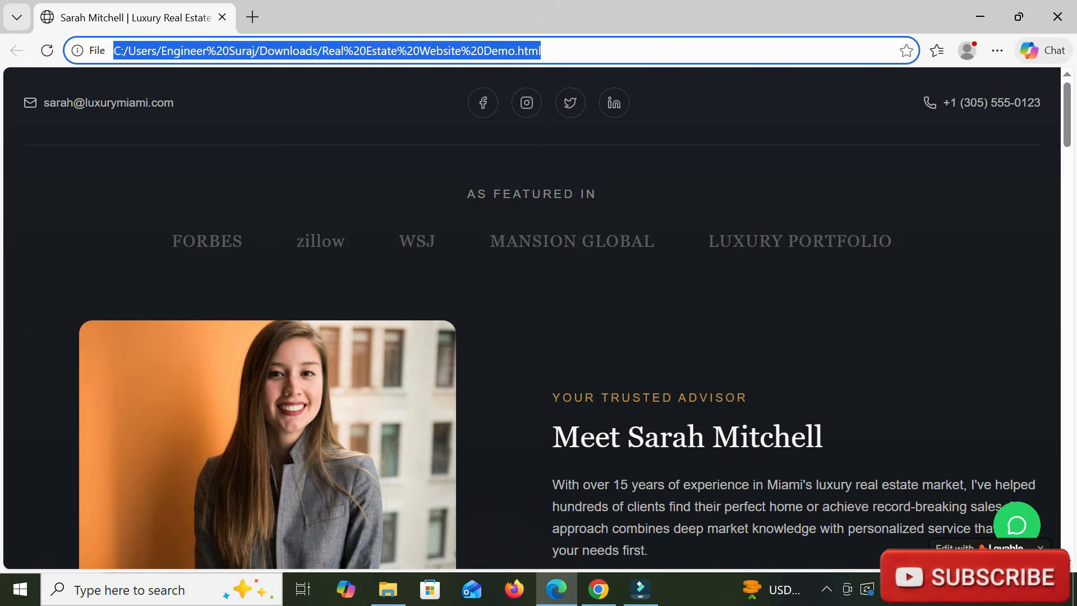
pyautogui.click(539, 280)
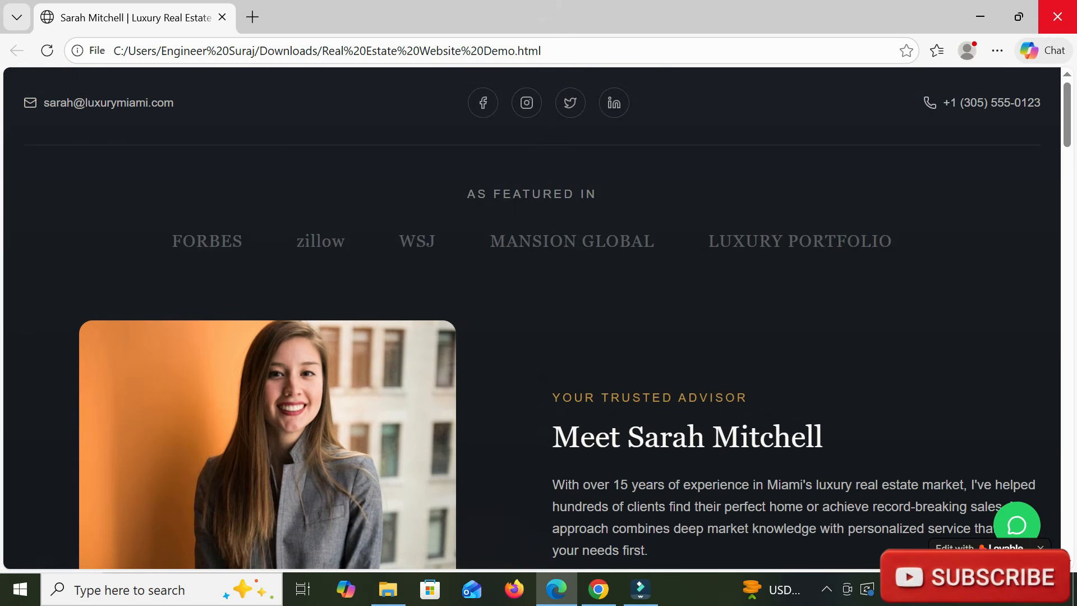
pyautogui.click(1057, 16)
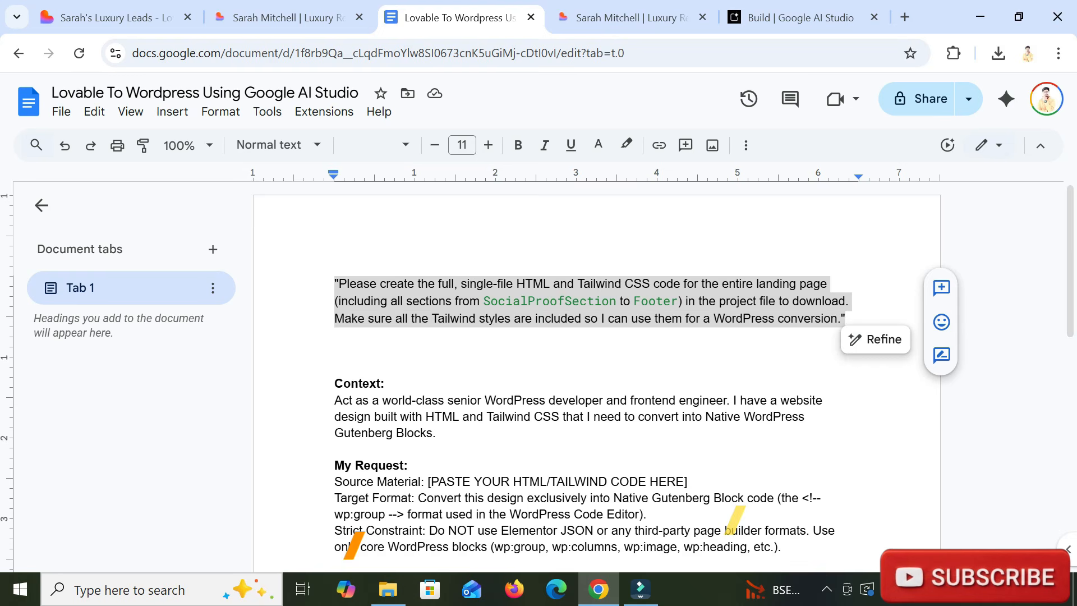
# - Review the Context and My Request sections of the Gutenberg conversion prompt in the prompt document
pyautogui.scroll(-3, 561, 376)
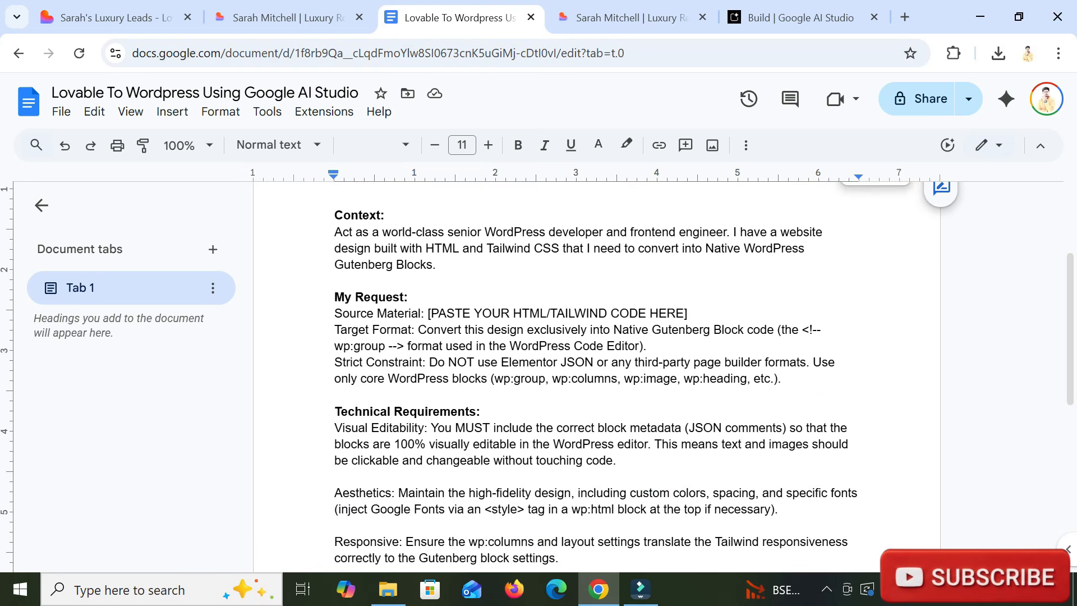
pyautogui.moveTo(335, 232); pyautogui.dragTo(441, 265)
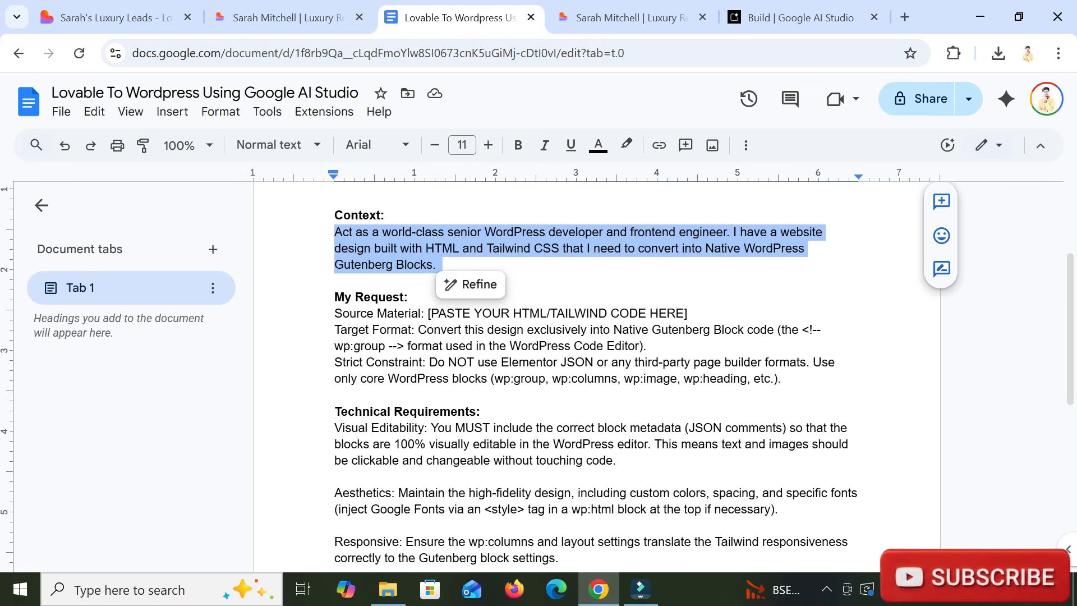
pyautogui.click(441, 264)
pyautogui.scroll(-1, 596, 375)
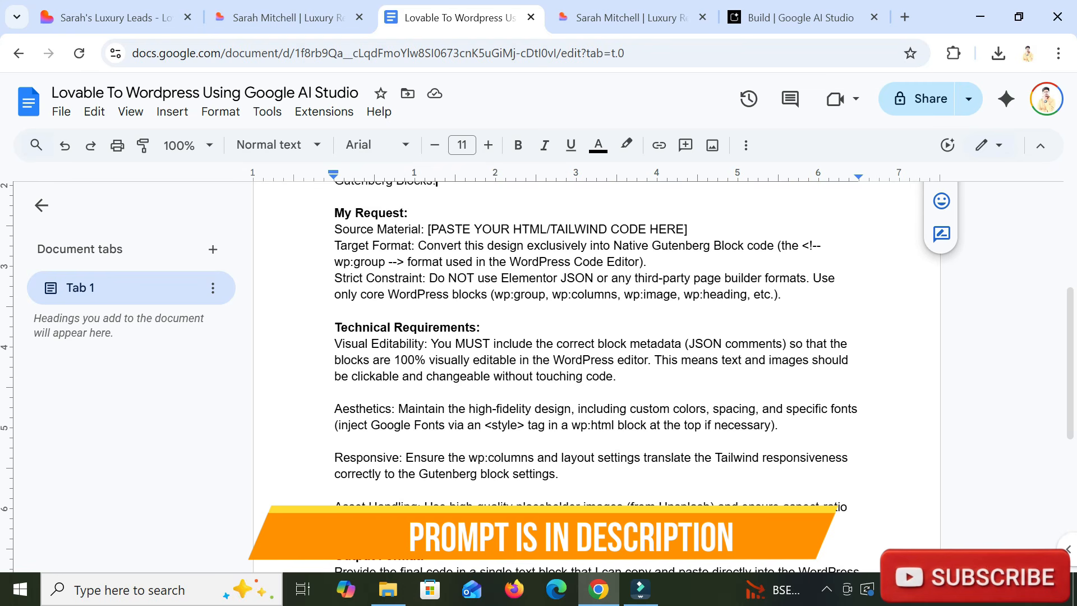
pyautogui.moveTo(334, 229); pyautogui.dragTo(785, 295)
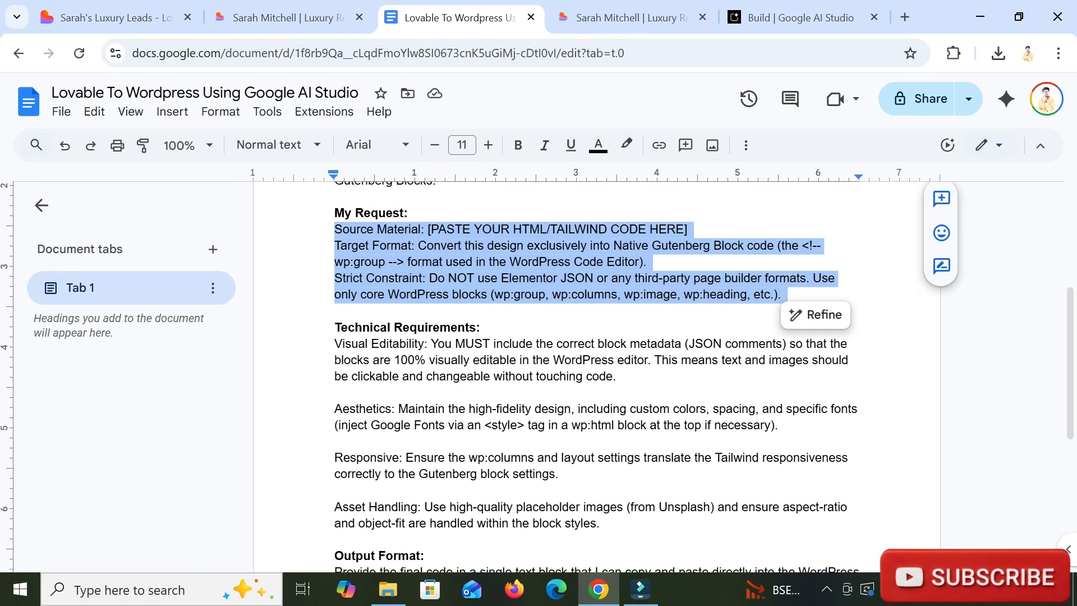
# - Change the prompt's Source Material to "HTML FILE ATTACHED" and copy the whole conversion prompt into Google AI Studio's Build idea box
pyautogui.moveTo(688, 228); pyautogui.dragTo(447, 229)
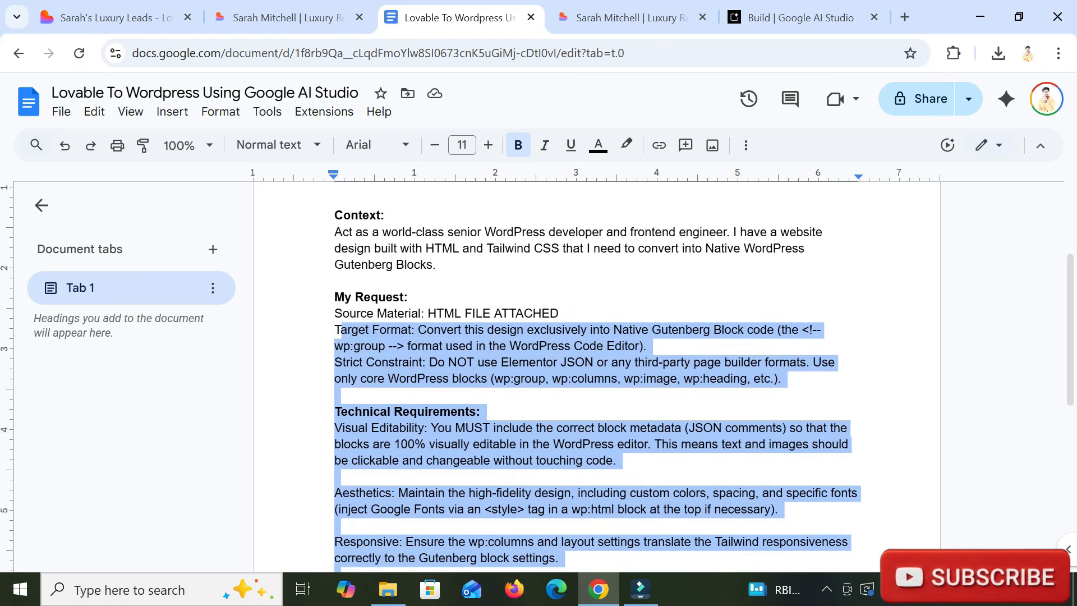
pyautogui.moveTo(334, 329)
pyautogui.mouseDown()
pyautogui.moveTo(337, 262)
pyautogui.moveTo(342, 315)
pyautogui.mouseUp()
pyautogui.moveTo(342, 316); pyautogui.dragTo(334, 316)
pyautogui.click(801, 18)
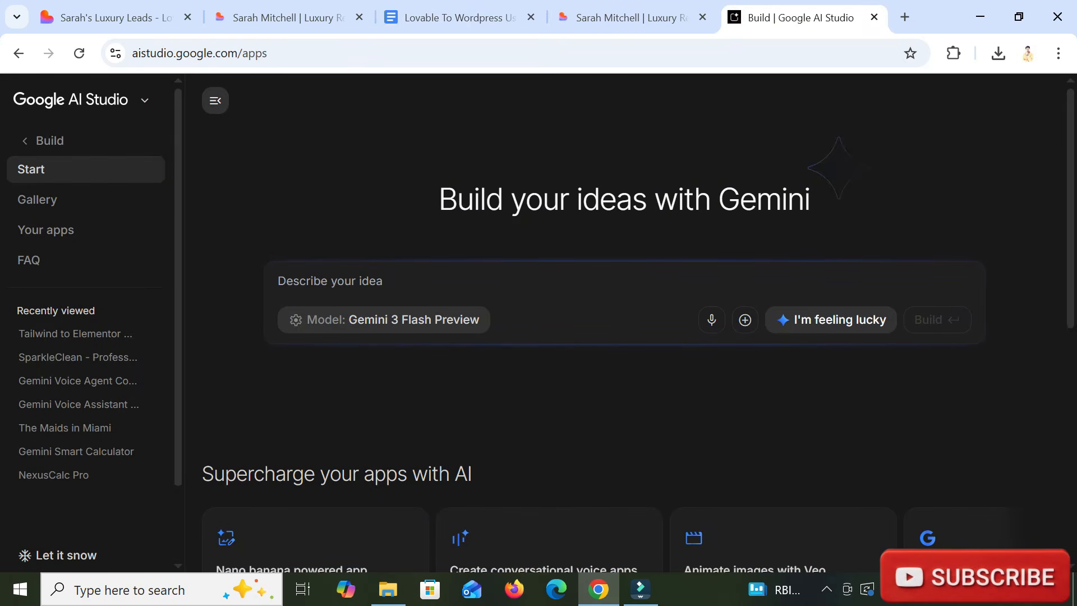
pyautogui.hotkey('ctrl', 'v')
pyautogui.scroll(-1, 624, 370)
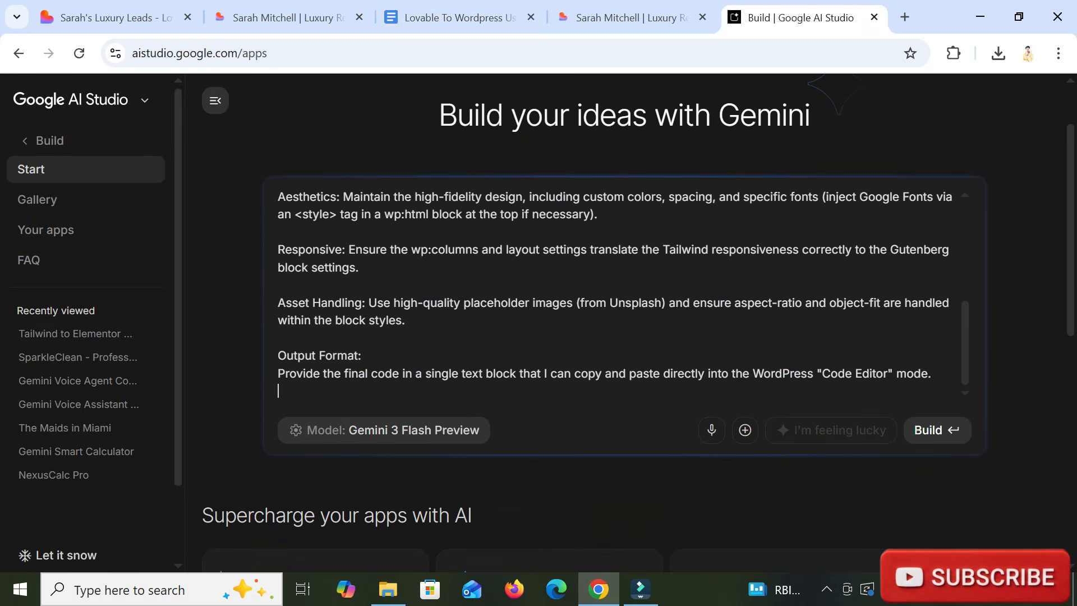
# - Attach Real Estate Website Demo.html from Downloads to the prompt and start the build with Gemini 3 Flash Preview
pyautogui.click(745, 429)
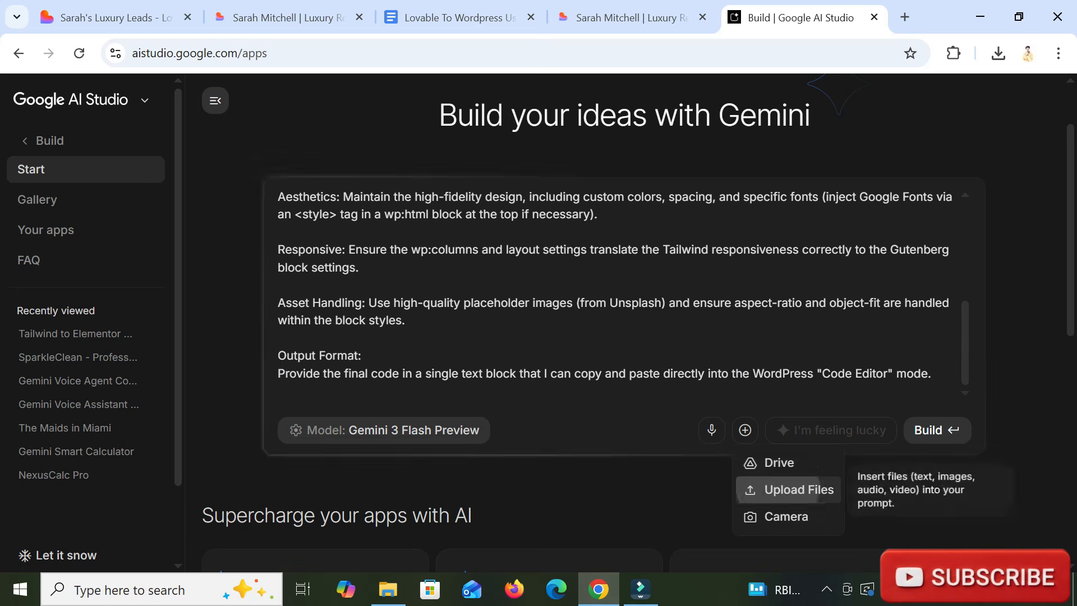
pyautogui.click(785, 488)
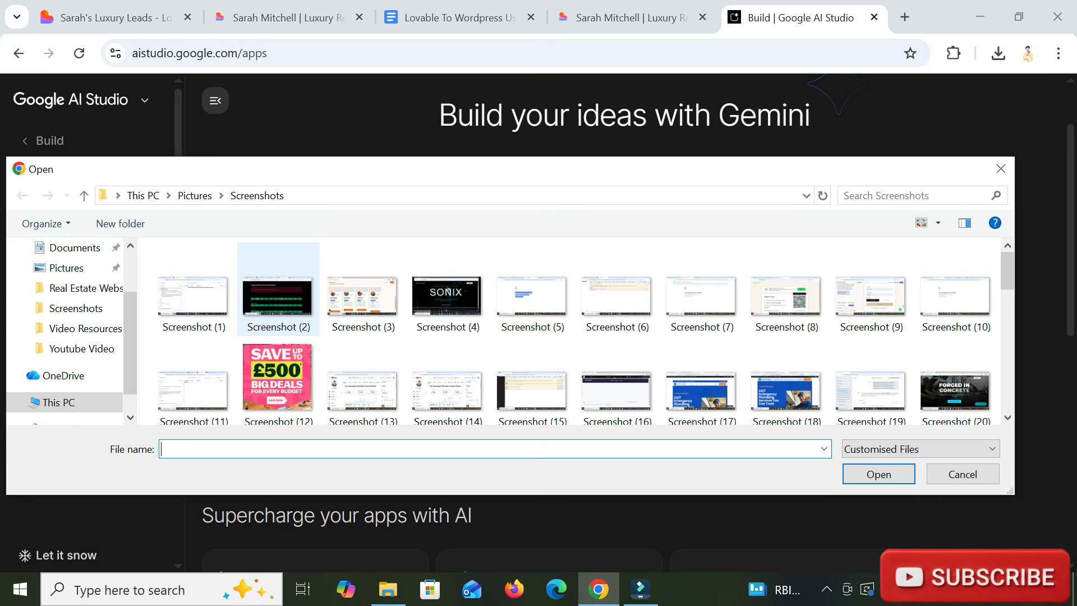
pyautogui.scroll(1, 73, 292)
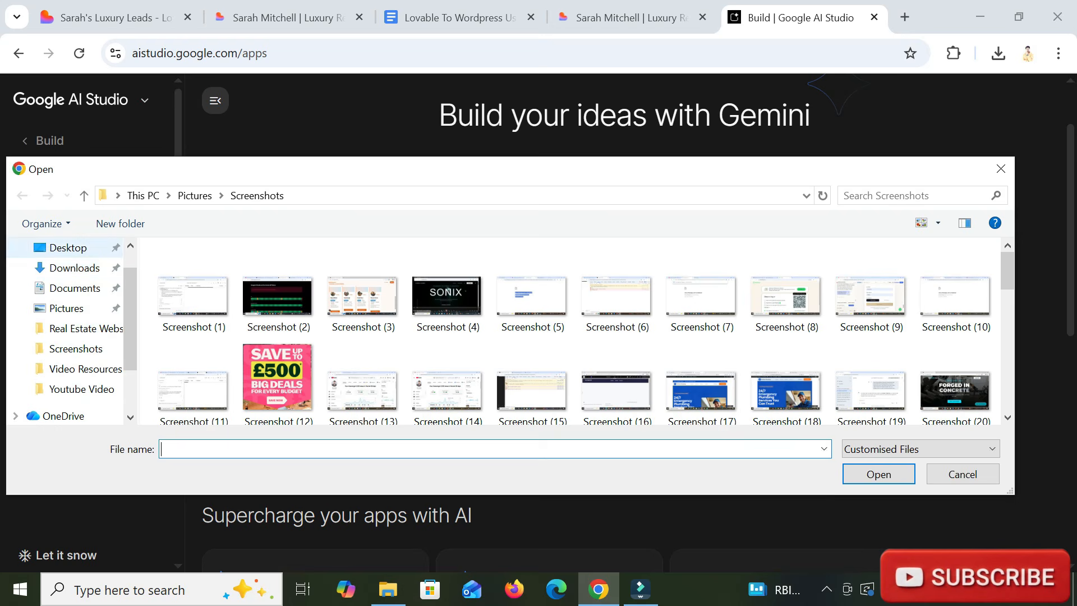
pyautogui.click(75, 267)
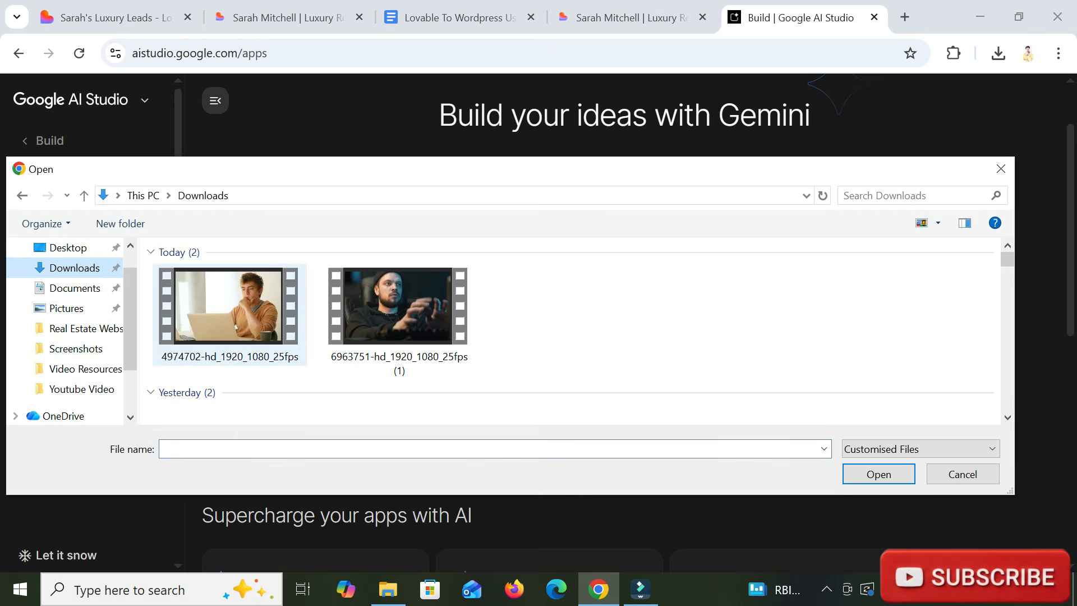
pyautogui.click(230, 336)
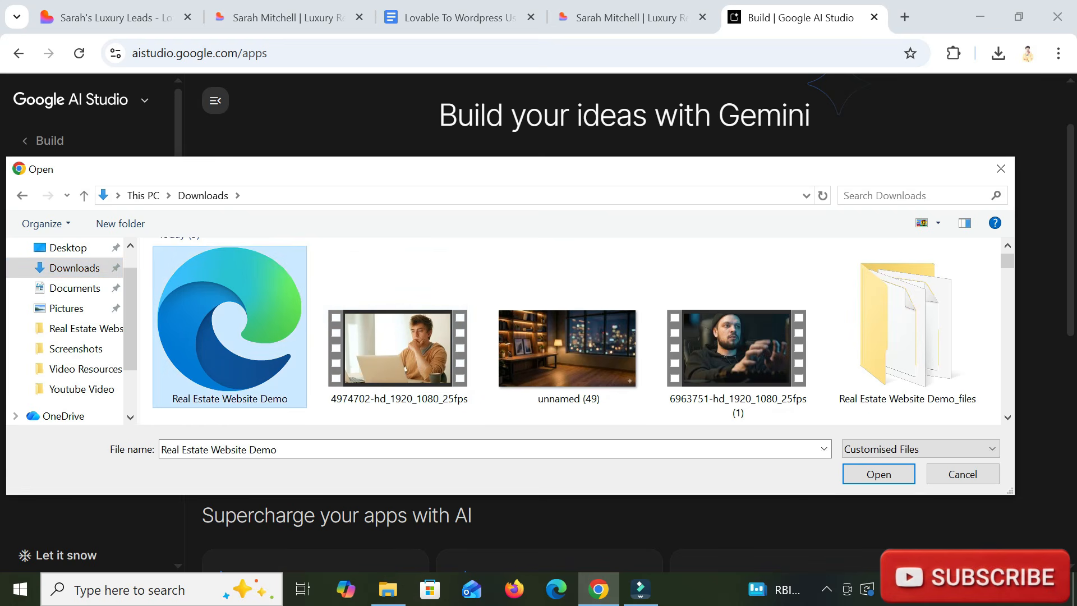
pyautogui.press('Return')
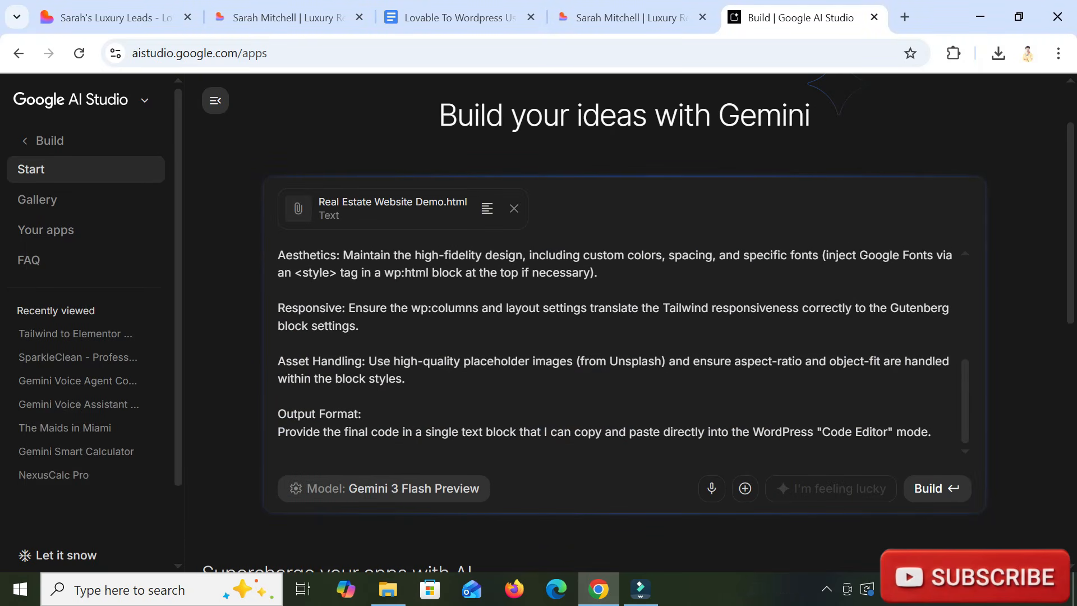
pyautogui.scroll(-2, 937, 404)
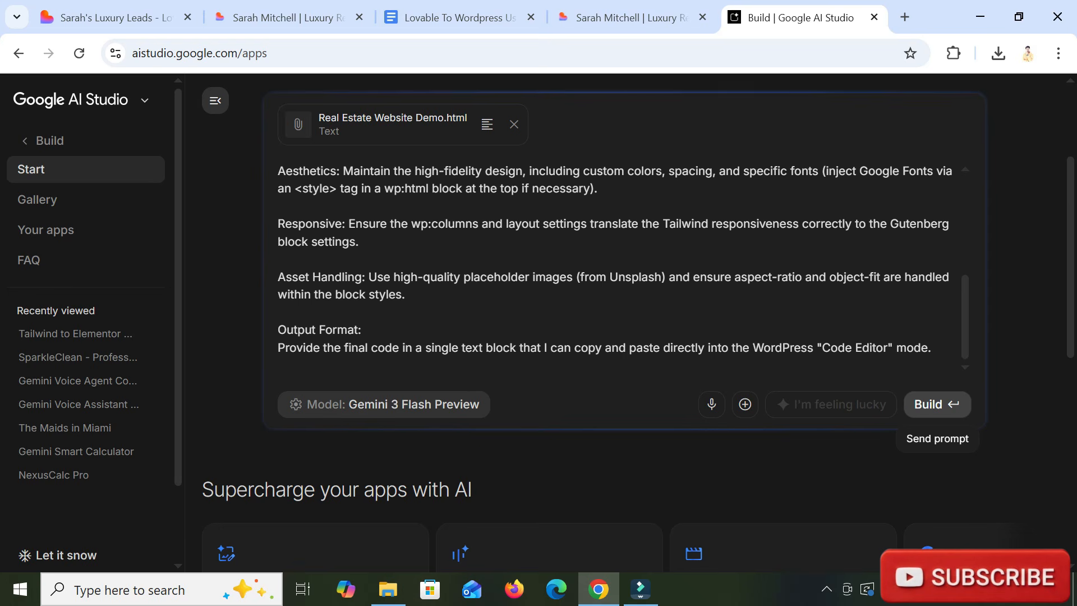
pyautogui.click(937, 403)
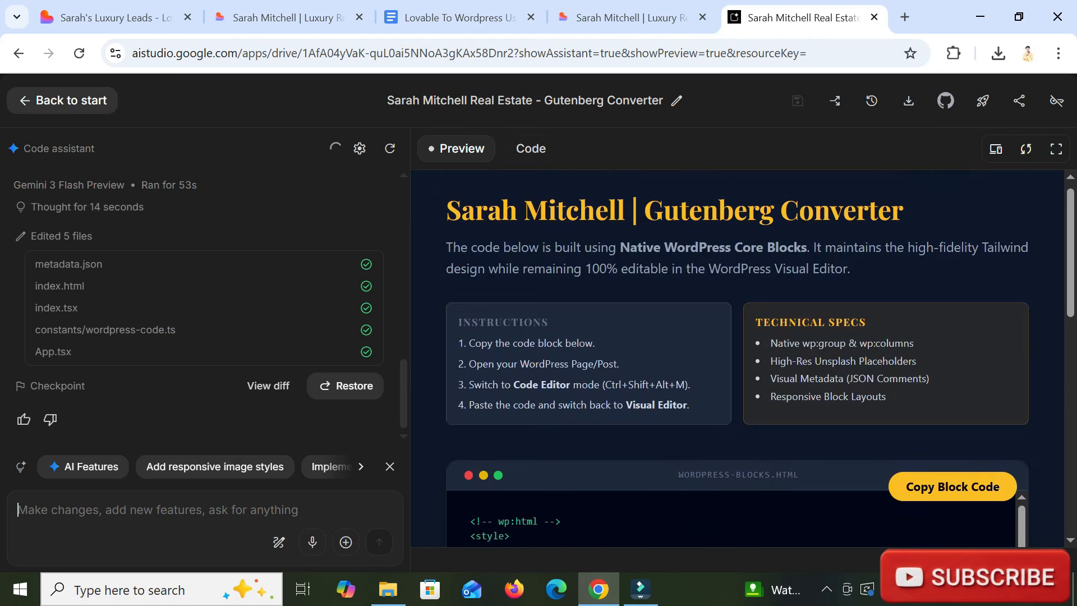
# - Examine the generated Gutenberg converter preview, including its instructions, technical specs and WordPress block code
pyautogui.scroll(-4, 737, 359)
pyautogui.scroll(5, 736, 359)
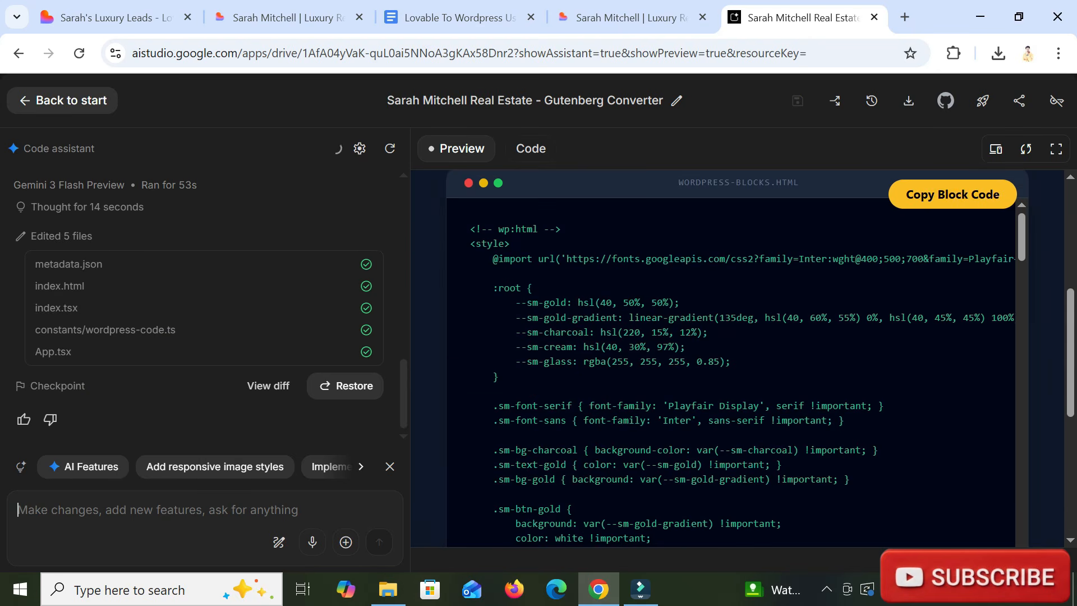
pyautogui.scroll(5, 737, 359)
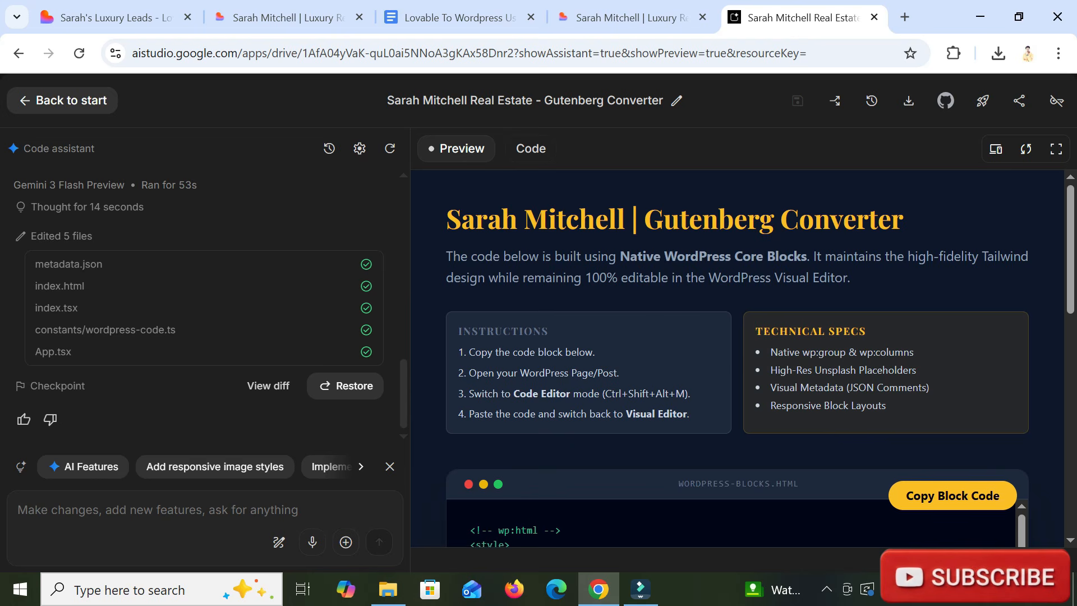
pyautogui.scroll(-1, 736, 359)
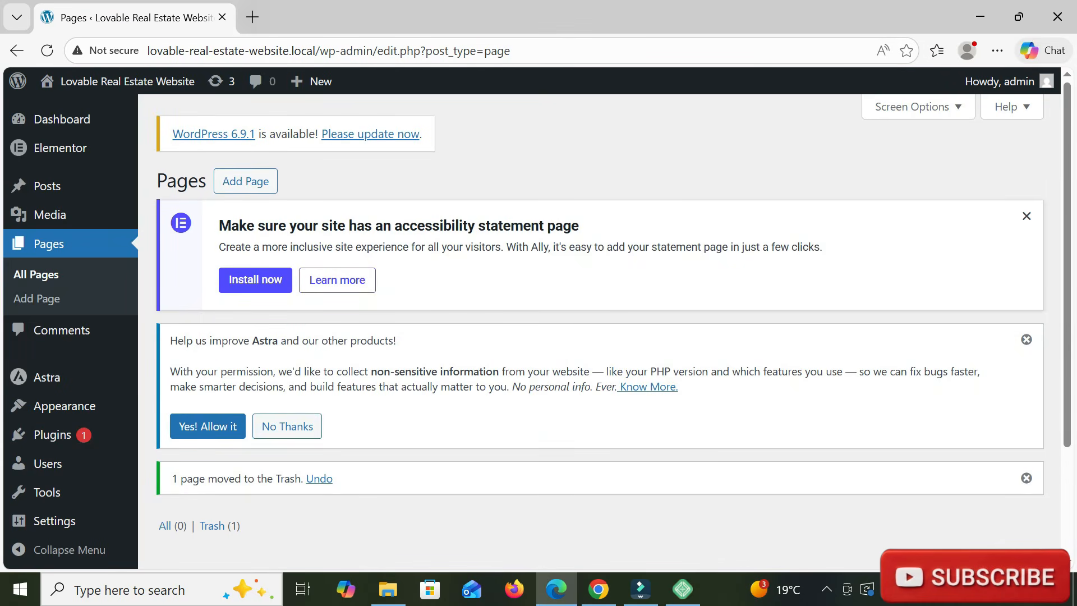
# - Add a new WordPress page titled "Home" and publish it
pyautogui.click(246, 181)
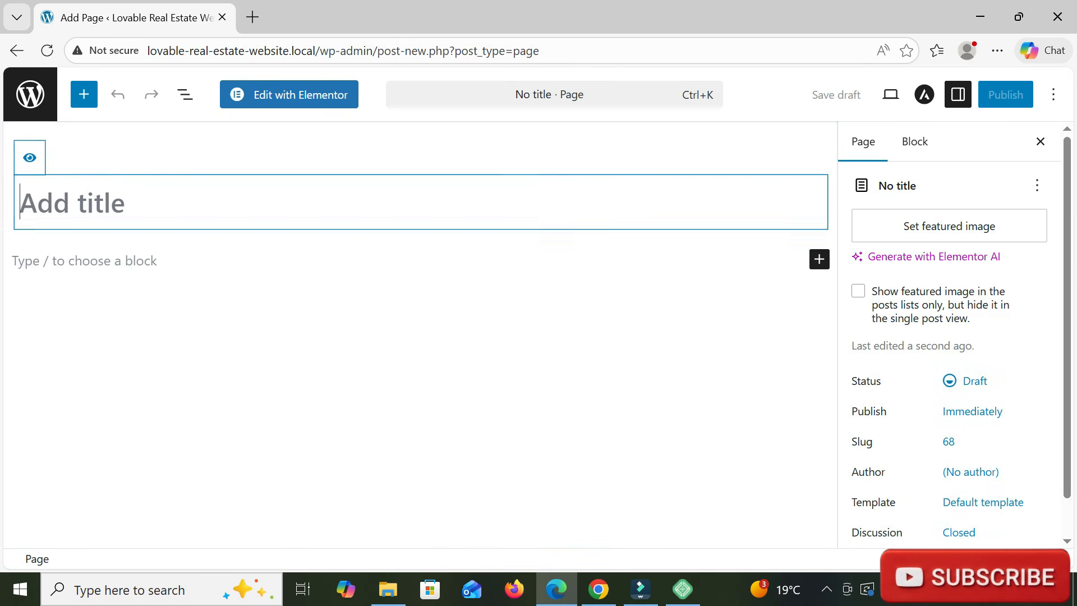
pyautogui.write('Home')
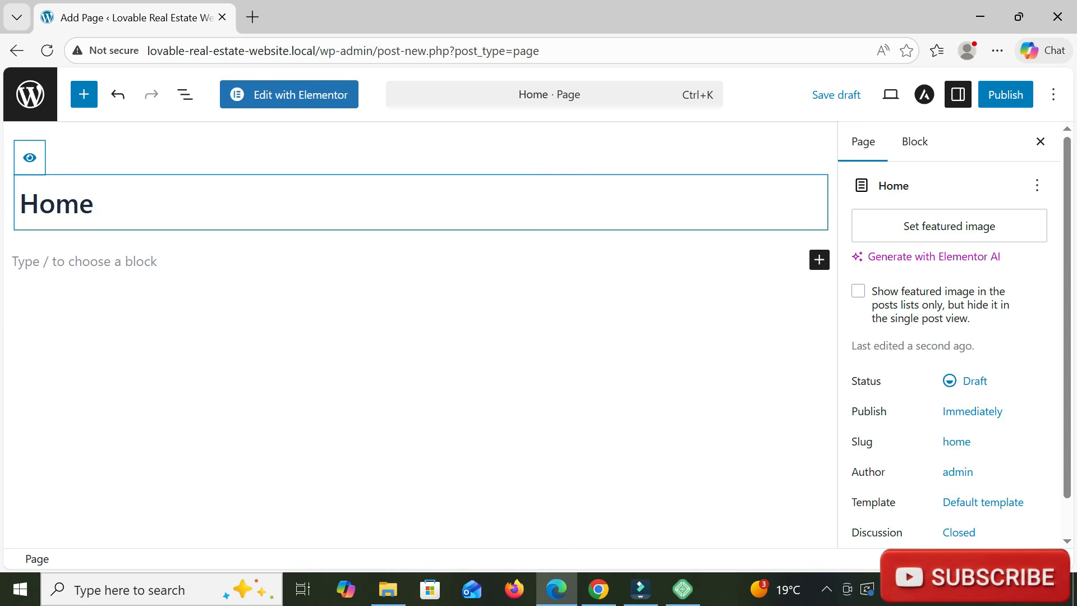
pyautogui.click(1005, 94)
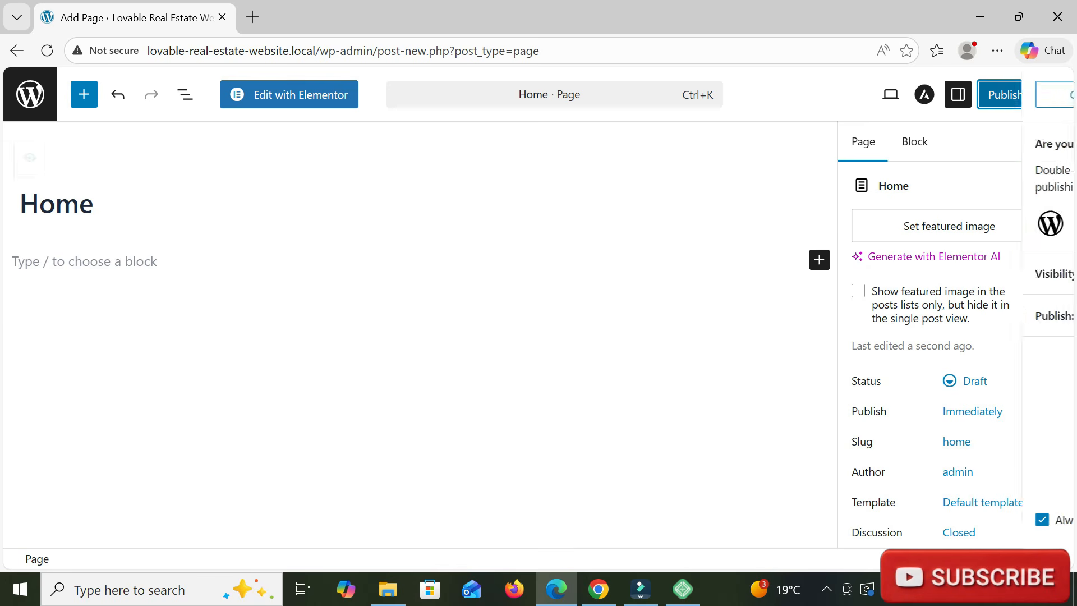
pyautogui.click(1005, 95)
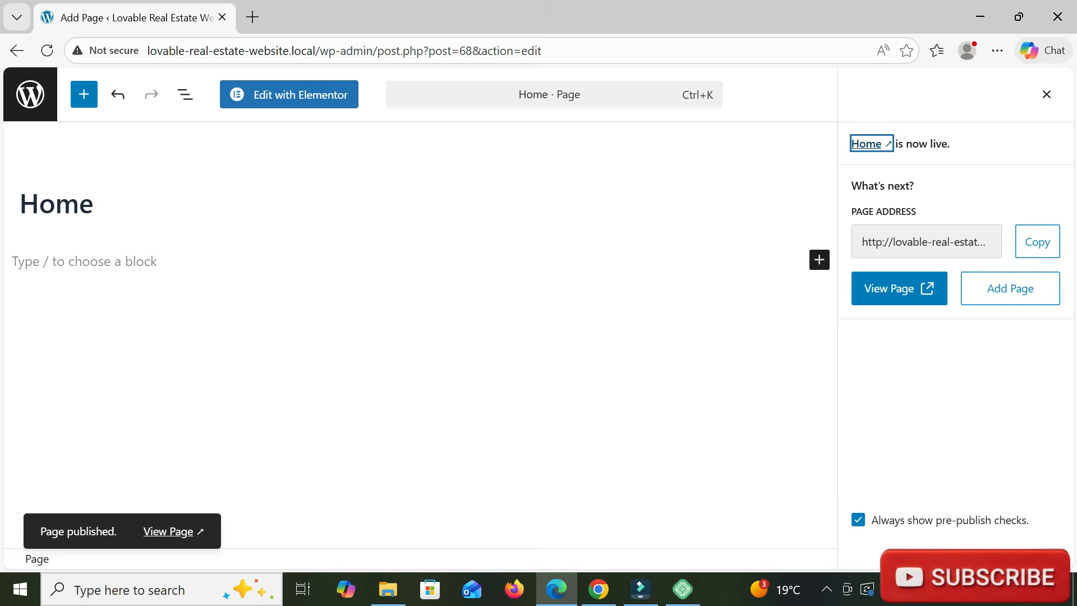
# - View the published Home page on the site, and return to its editor with the publish confirmation closed
pyautogui.click(899, 289)
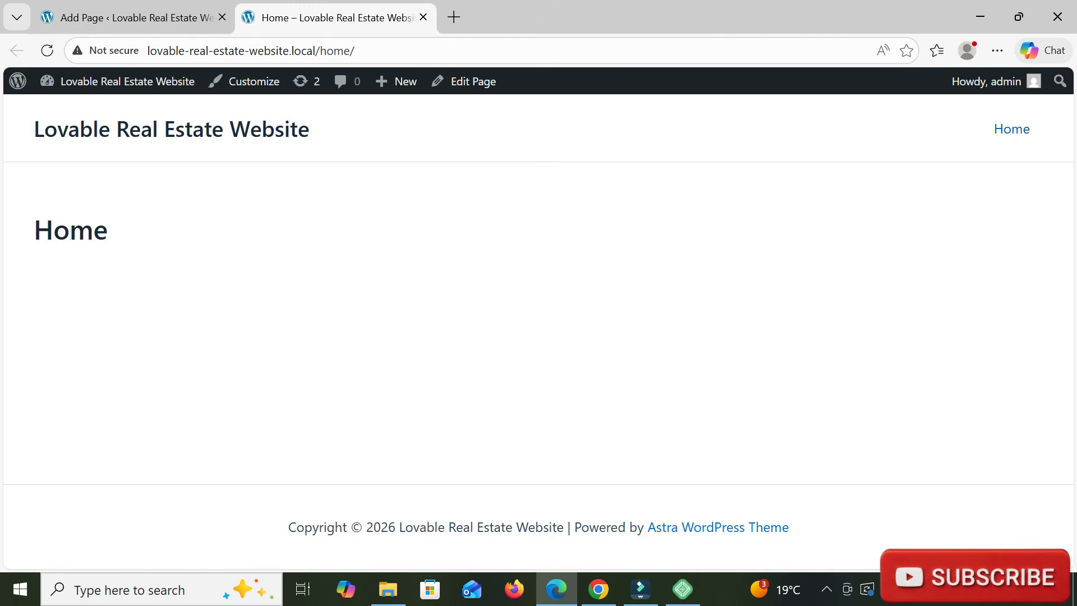
pyautogui.click(134, 18)
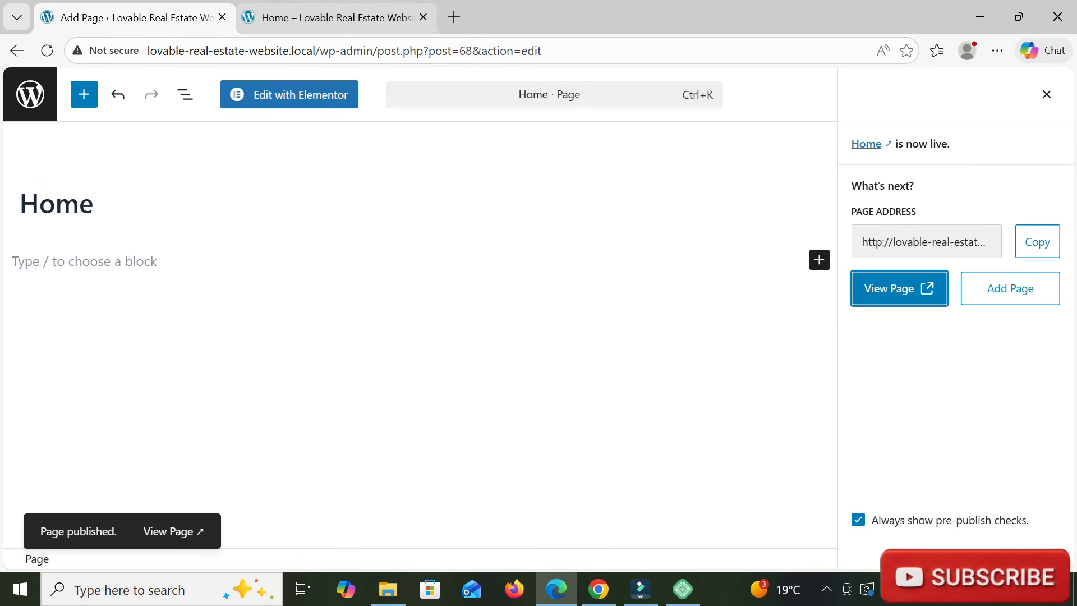
pyautogui.click(424, 17)
pyautogui.click(1047, 94)
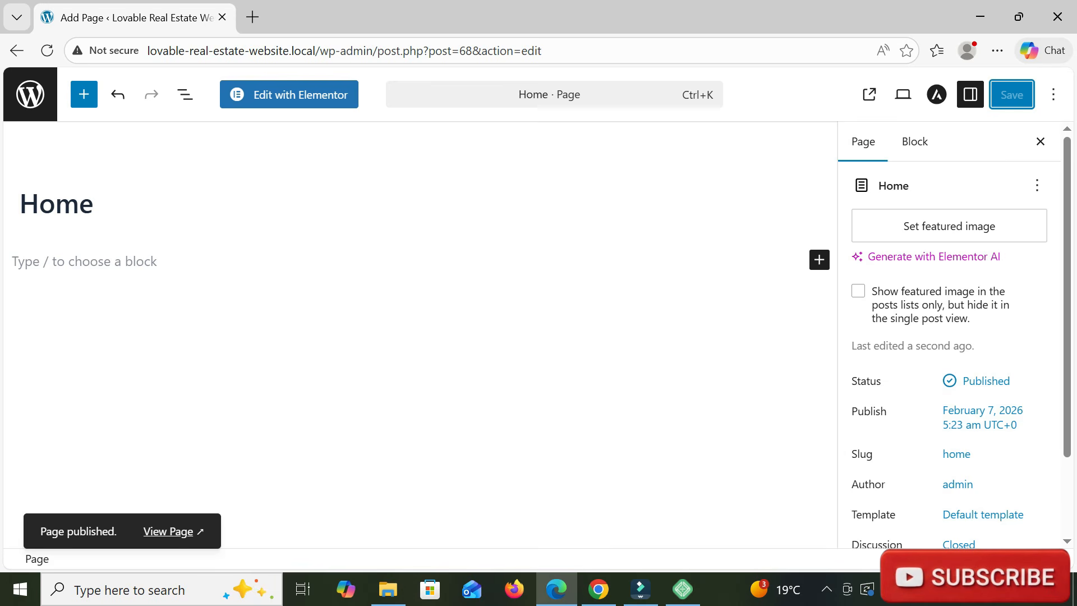
# - Switch to Google AI Studio and copy the generated WordPress block code from its first line
pyautogui.click(598, 589)
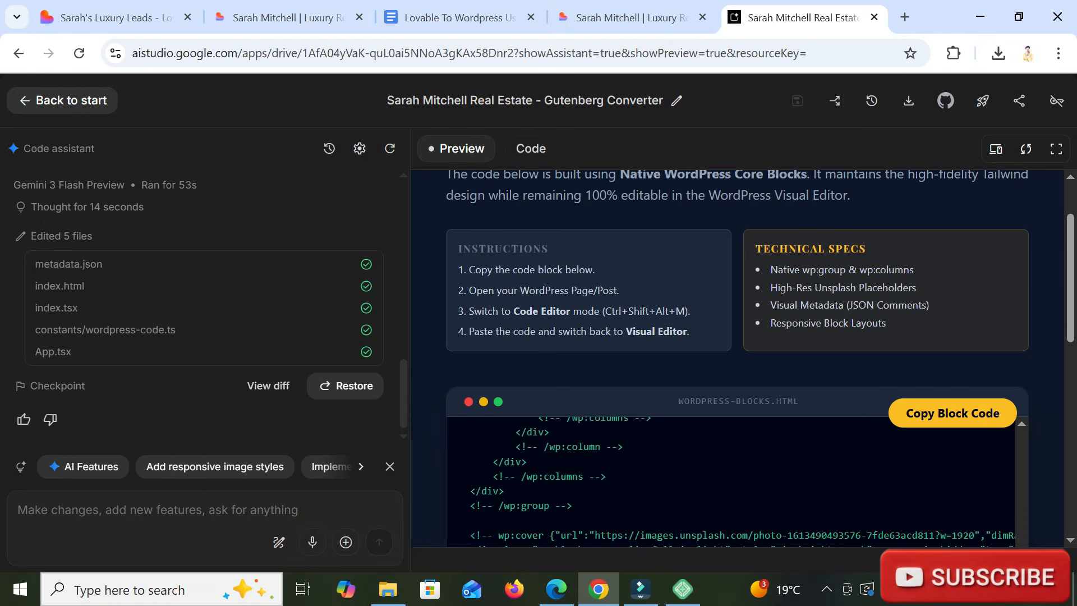
pyautogui.scroll(1, 737, 359)
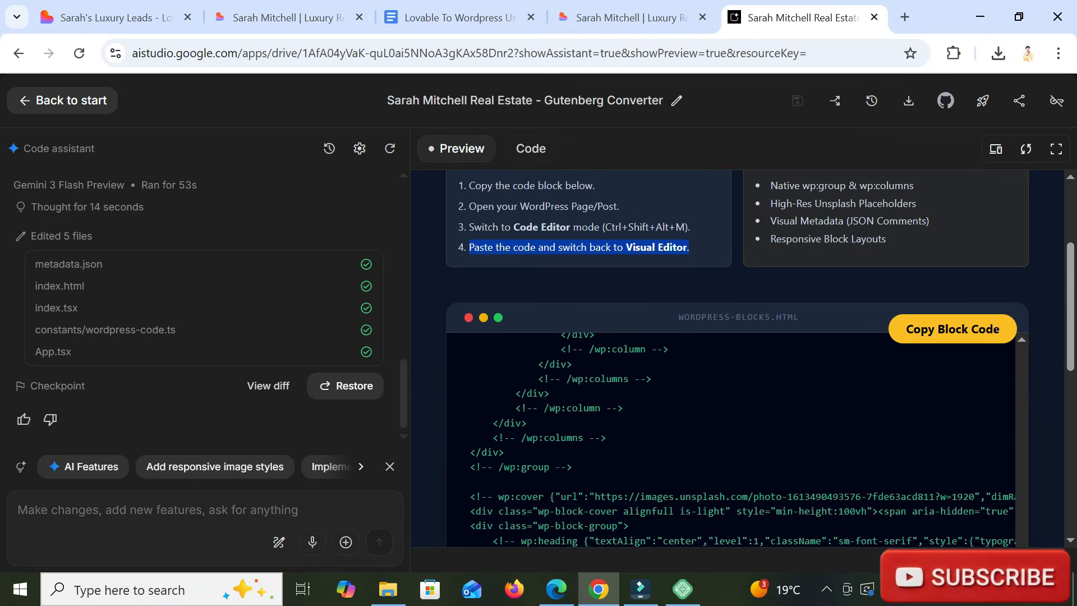
pyautogui.scroll(10, 737, 438)
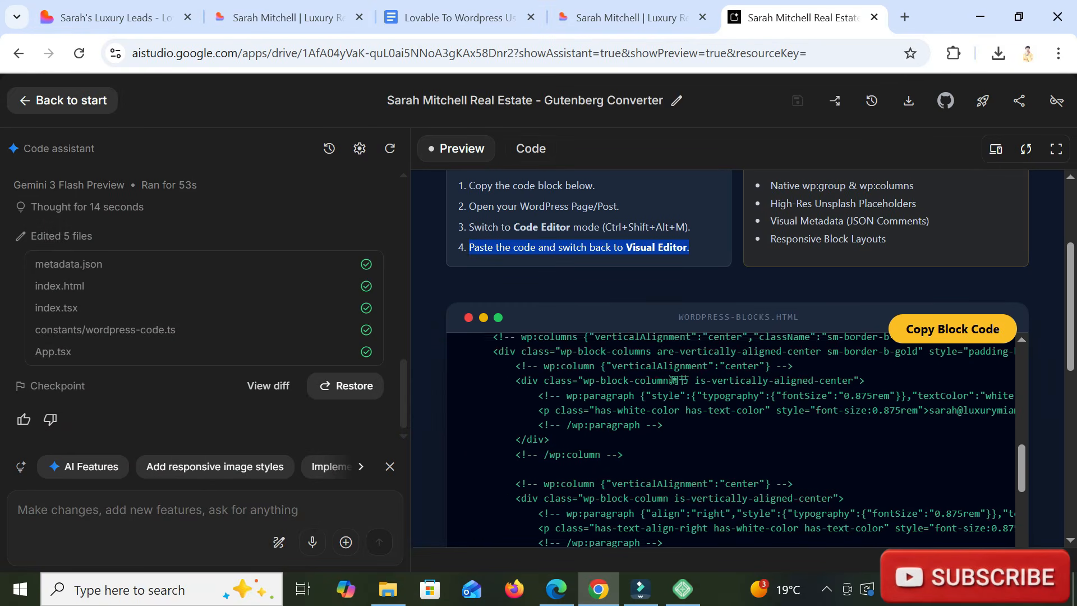
pyautogui.scroll(10, 737, 437)
pyautogui.click(952, 330)
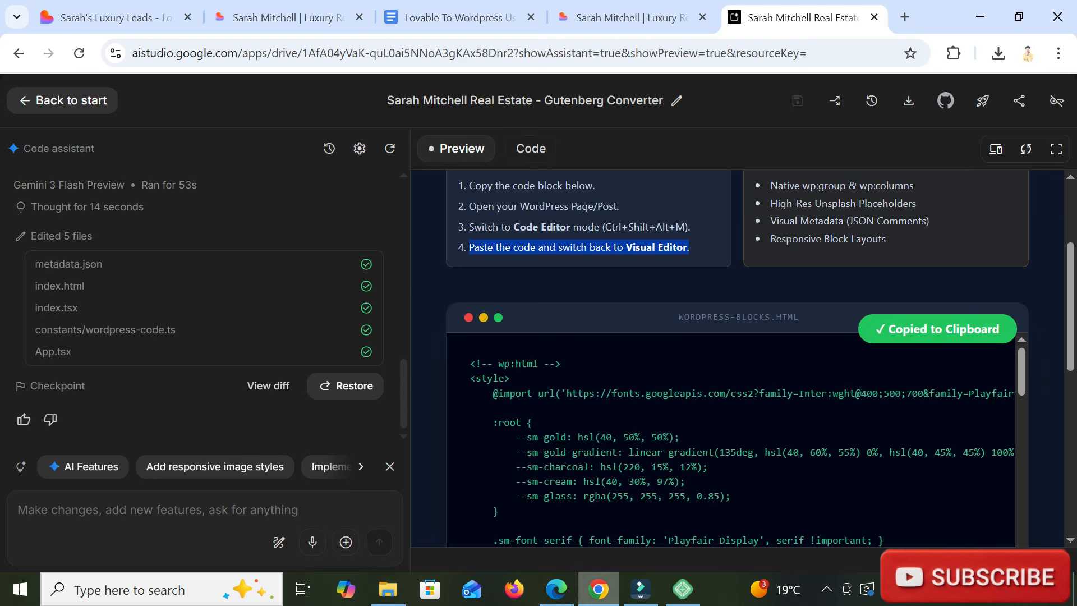
# - Switch to the WordPress Home page, change it to the code editor and paste the copied block code as its content
pyautogui.click(556, 589)
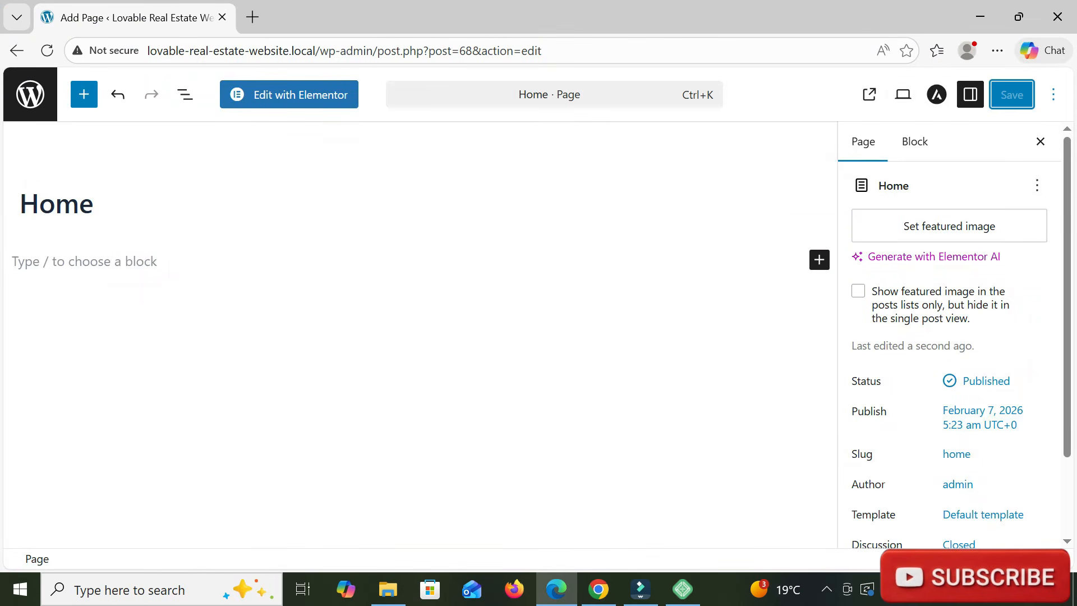
pyautogui.click(1053, 95)
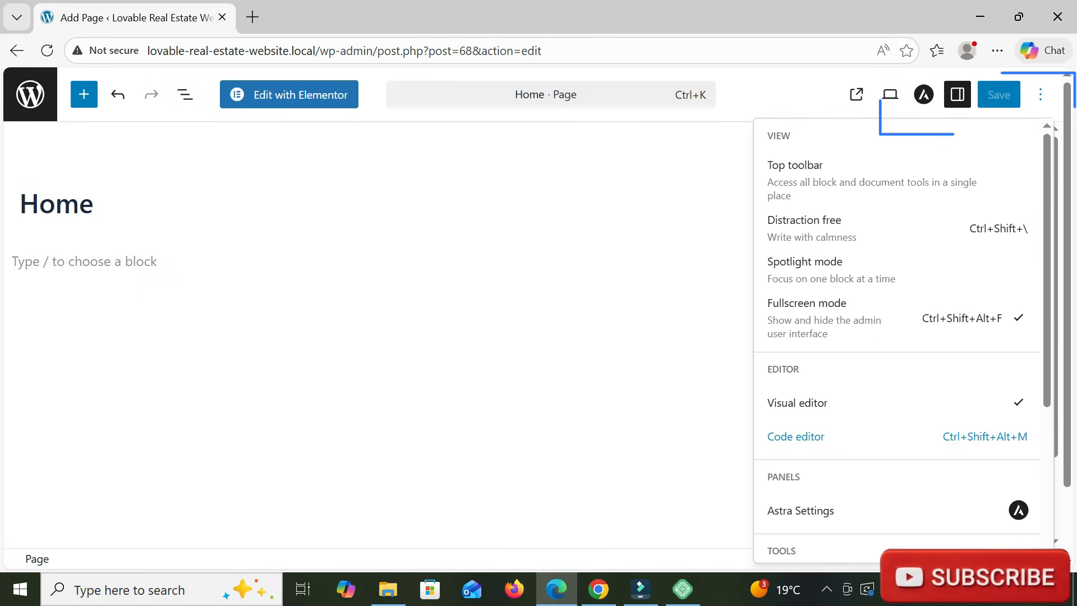
pyautogui.click(796, 436)
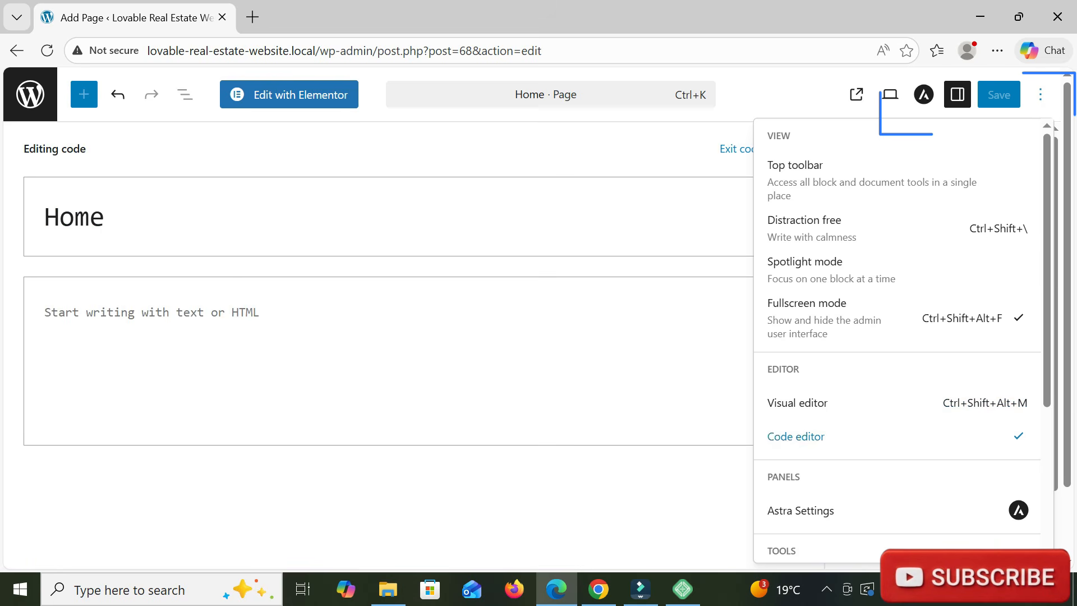
pyautogui.click(421, 361)
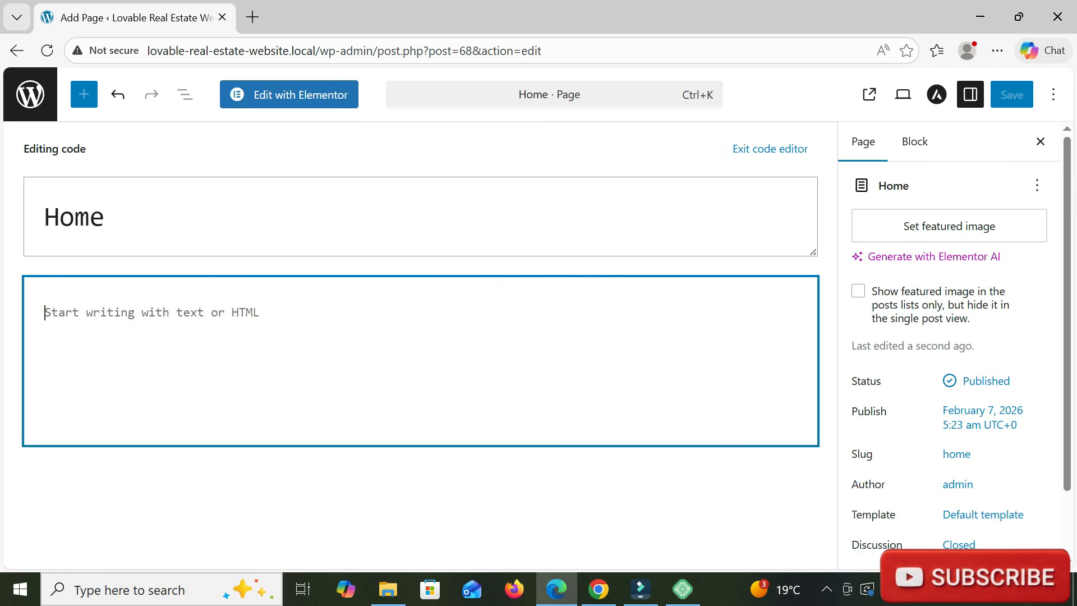
pyautogui.hotkey('ctrl', 'v')
pyautogui.scroll(7, 420, 360)
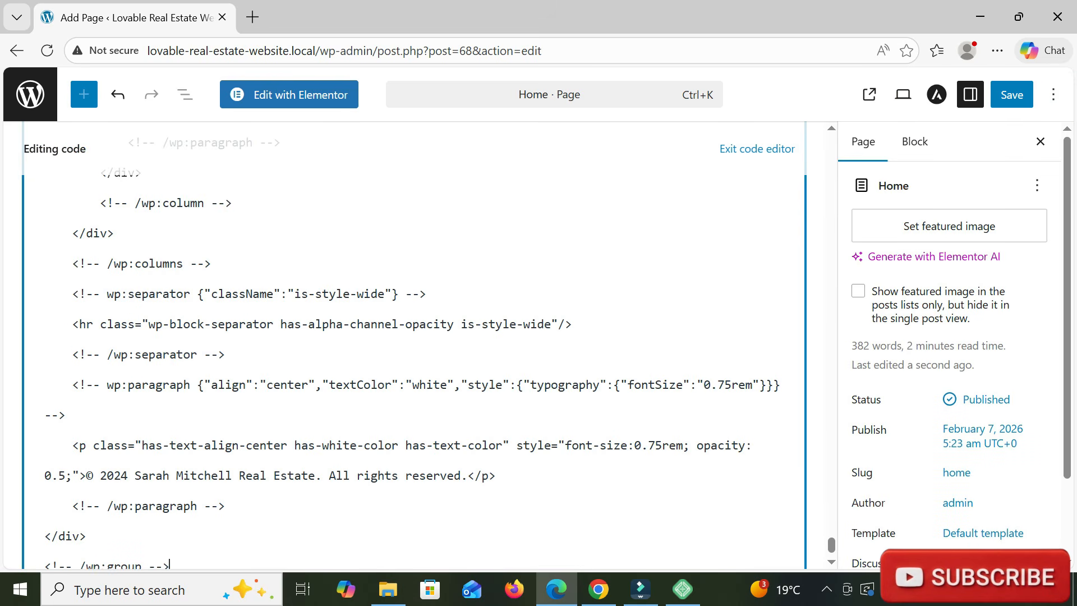
pyautogui.scroll(20, 420, 360)
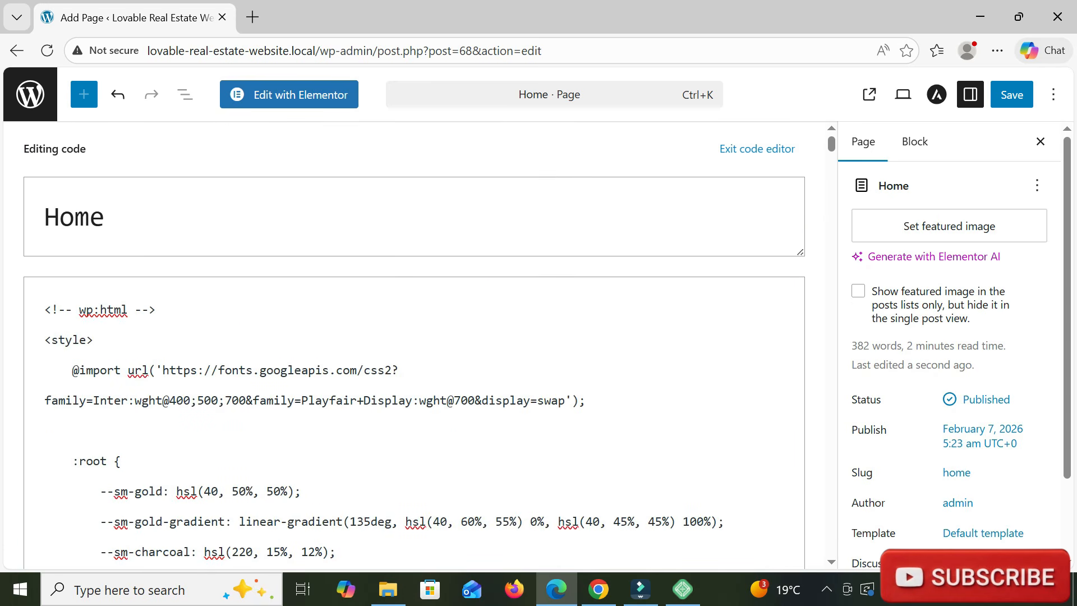
# - Switch the Home page back to the visual editor, check the converted blocks and save the page
pyautogui.click(1053, 95)
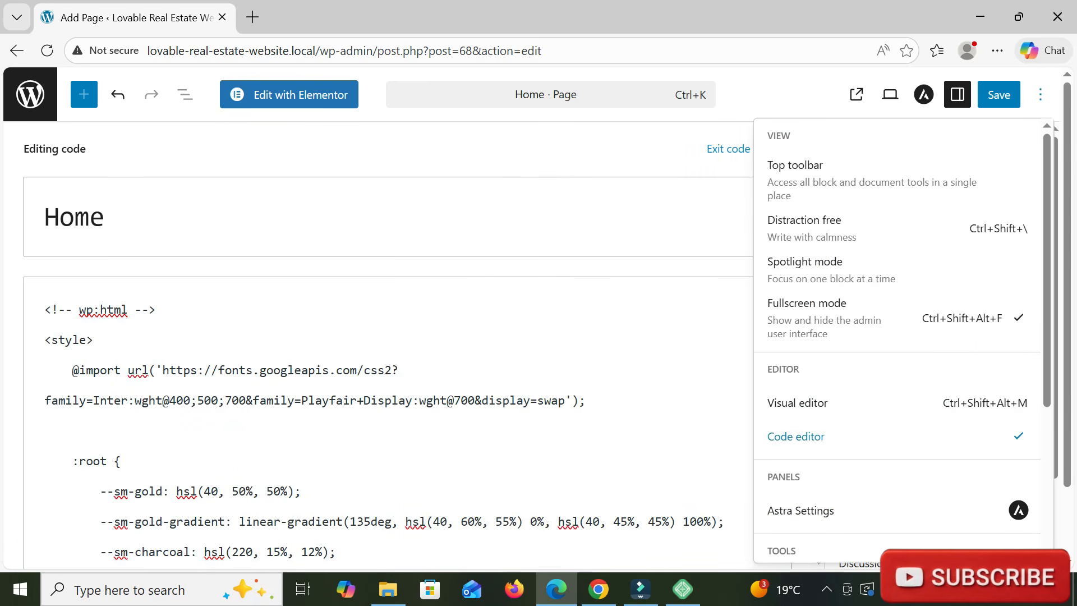
pyautogui.click(797, 403)
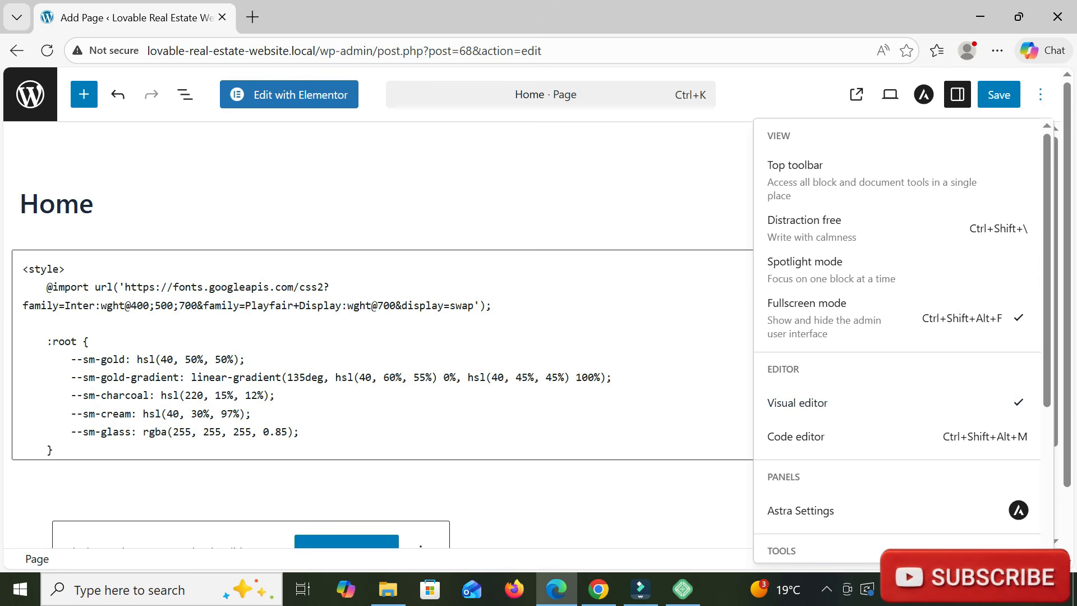
pyautogui.click(1040, 94)
pyautogui.scroll(-6, 421, 335)
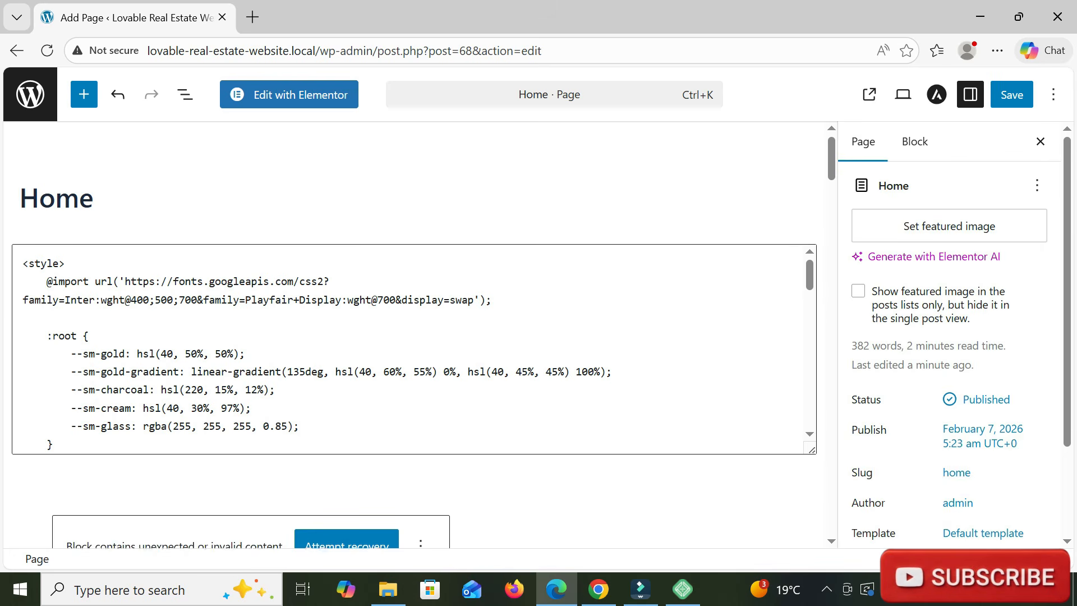
pyautogui.scroll(-15, 421, 335)
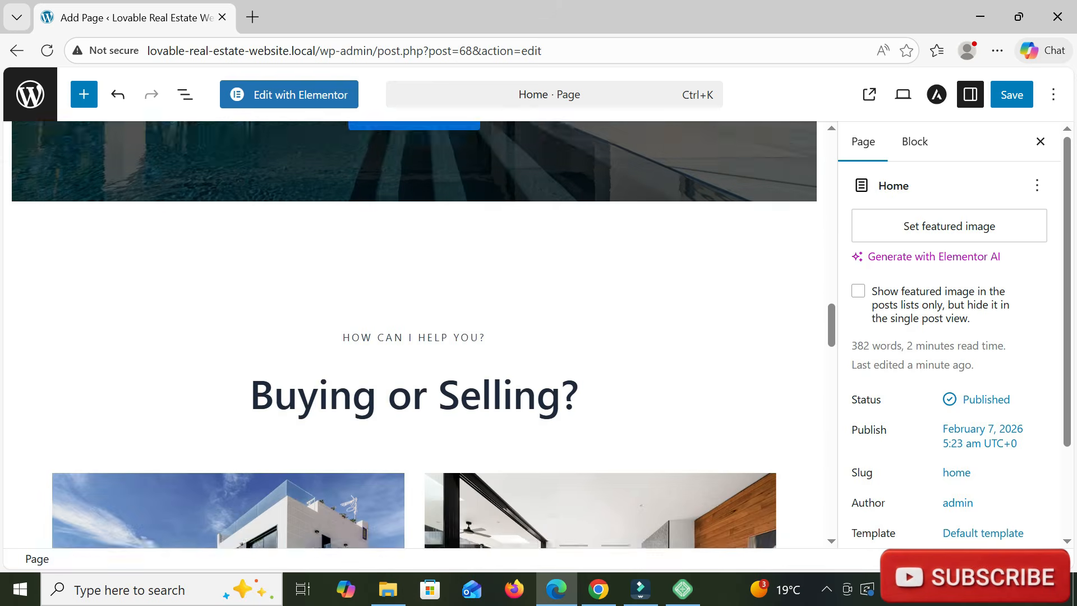
pyautogui.scroll(-5, 420, 335)
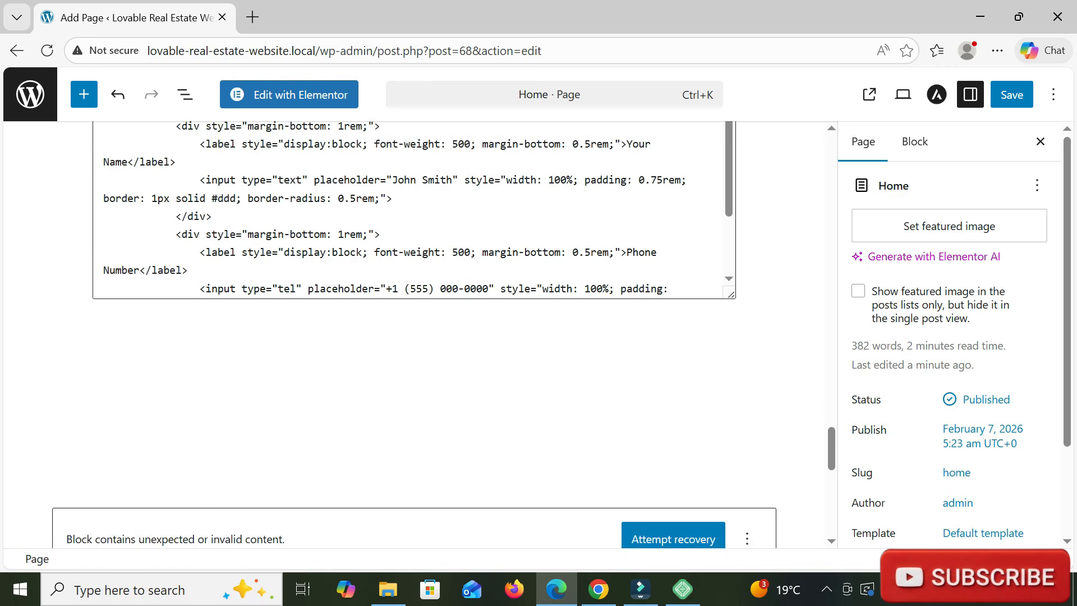
pyautogui.scroll(5, 421, 334)
pyautogui.scroll(20, 421, 335)
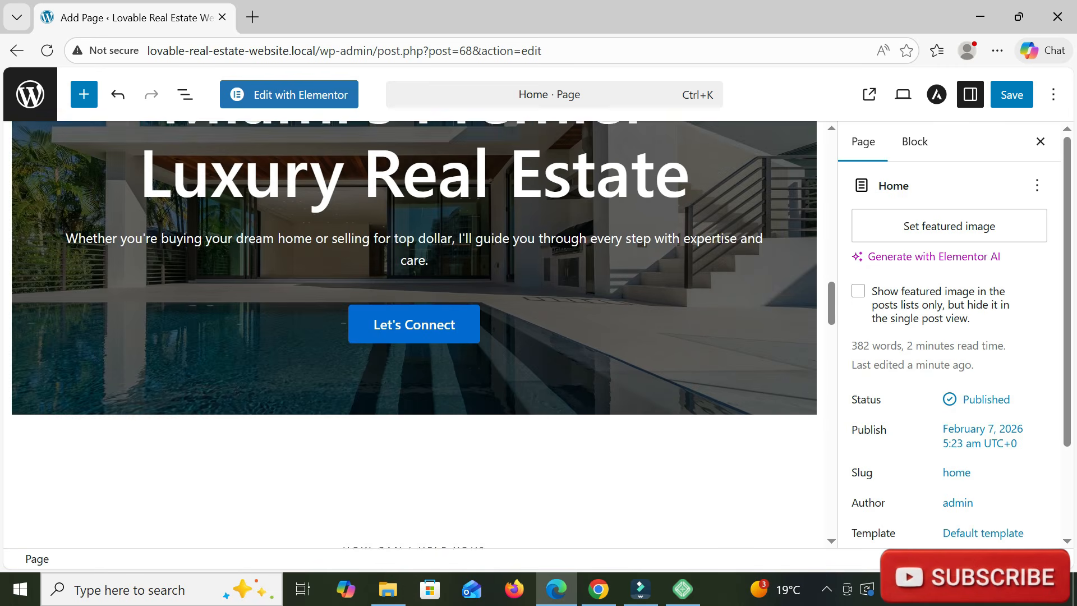
pyautogui.scroll(-5, 420, 335)
pyautogui.scroll(8, 421, 335)
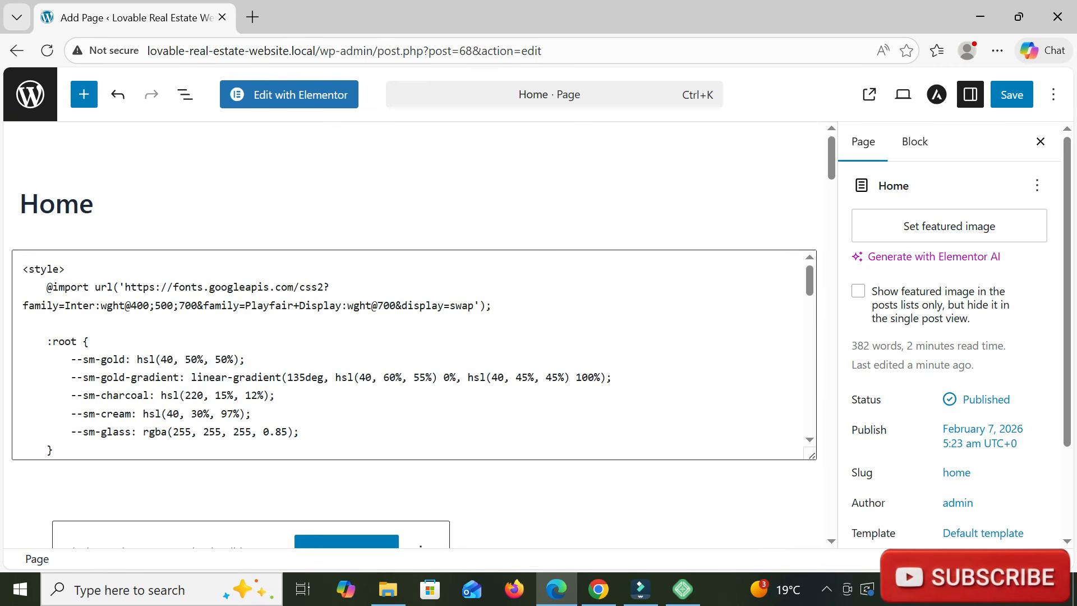
pyautogui.click(1011, 94)
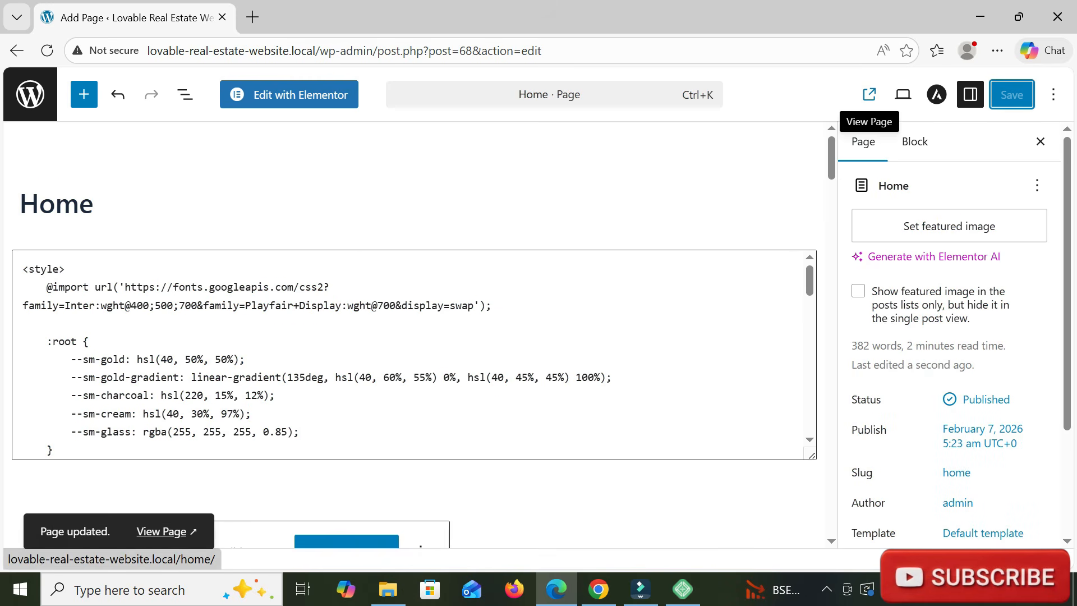
# - Open the updated Home page on the site and examine its design from the title to the footer
pyautogui.click(868, 94)
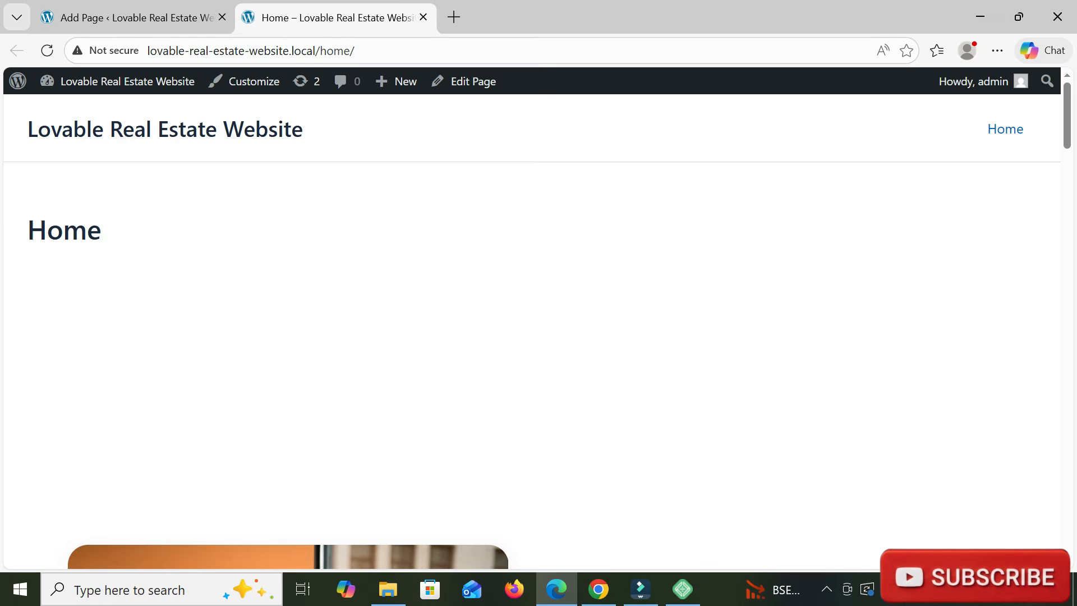
pyautogui.scroll(-20, 532, 331)
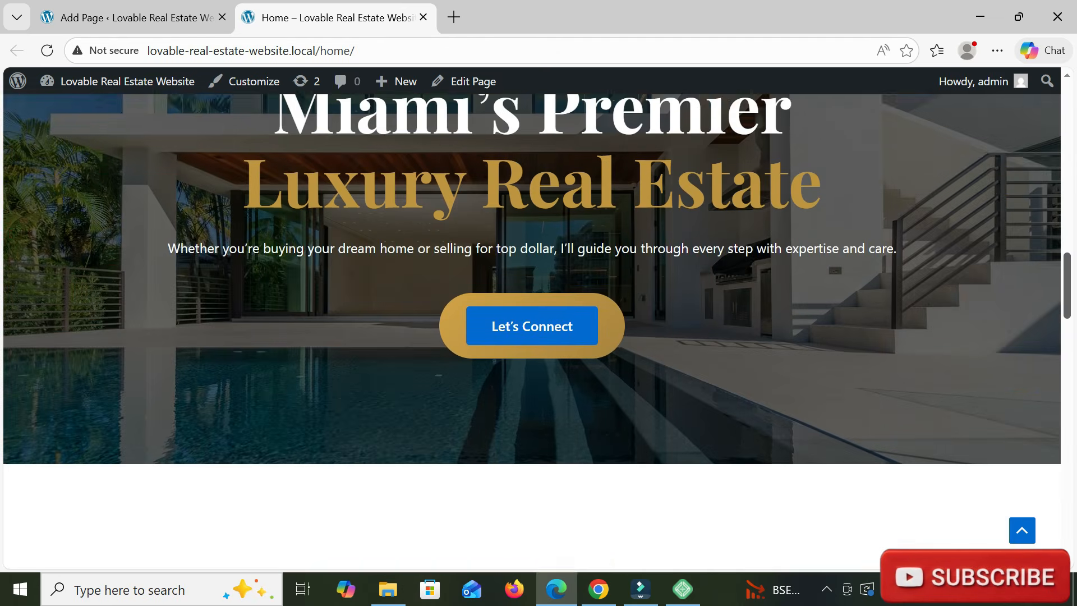
pyautogui.scroll(-15, 531, 330)
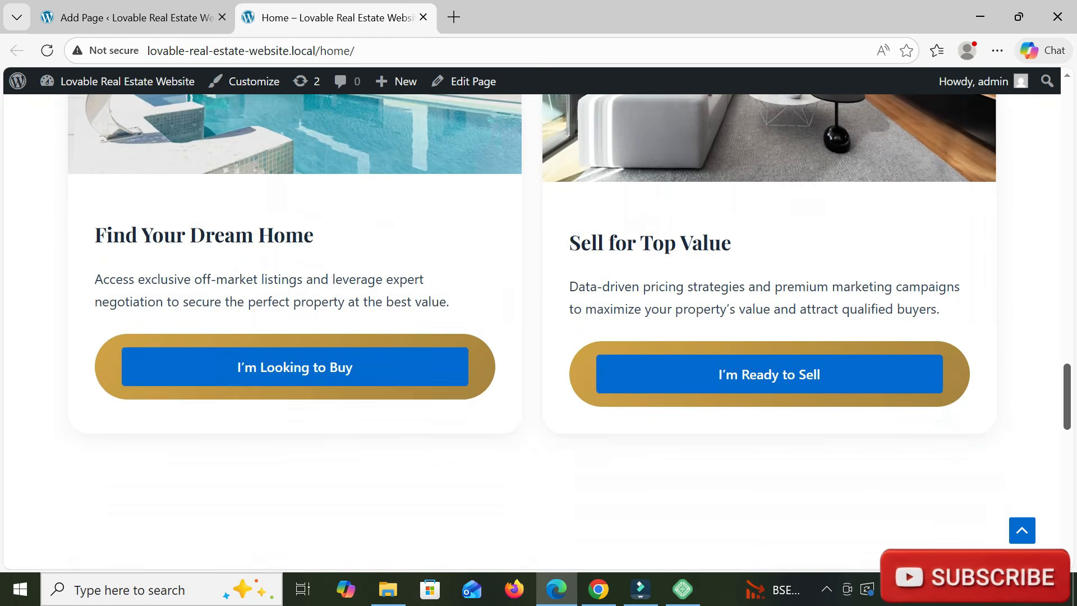
pyautogui.scroll(-15, 532, 331)
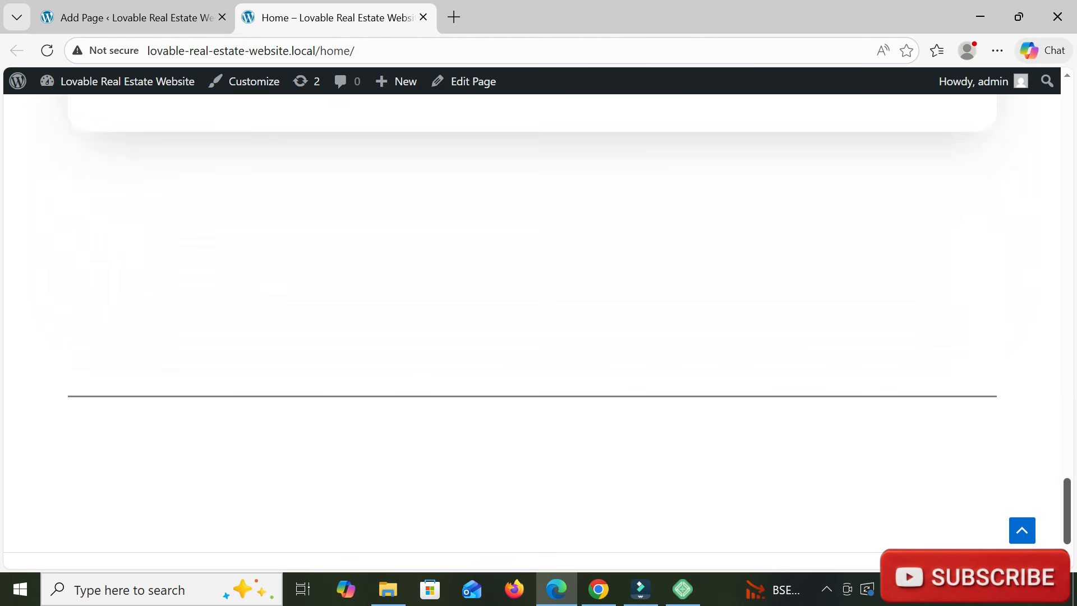
pyautogui.scroll(-1, 532, 331)
pyautogui.scroll(20, 532, 331)
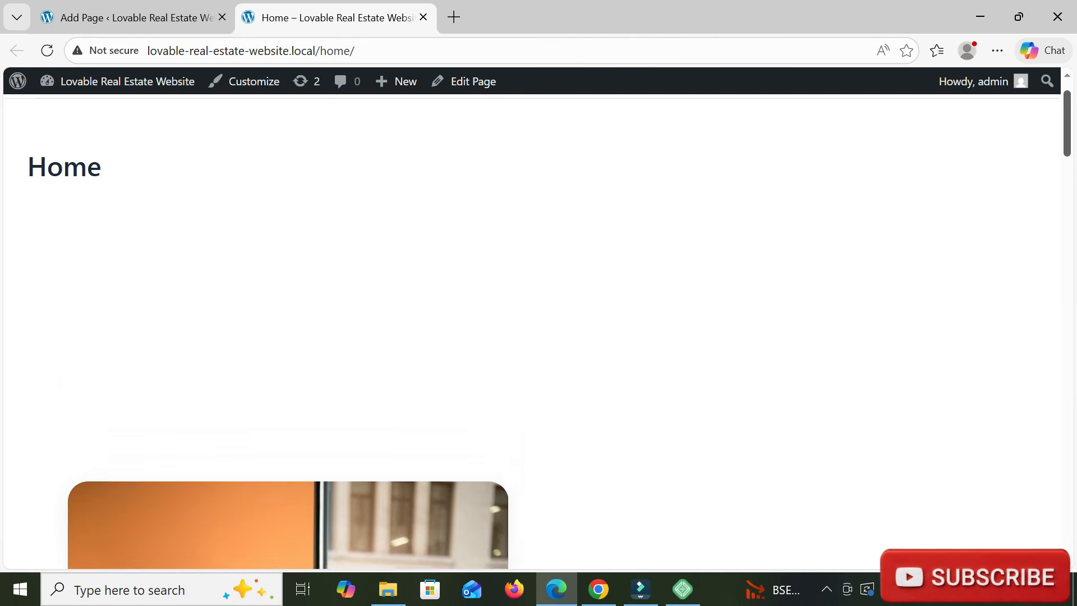
pyautogui.scroll(2, 531, 331)
# - Ask Google AI Studio's code assistant to recheck the complete website code and return corrected WordPress editor code matching the original design, attaching Real Estate Website Demo.html
pyautogui.click(598, 589)
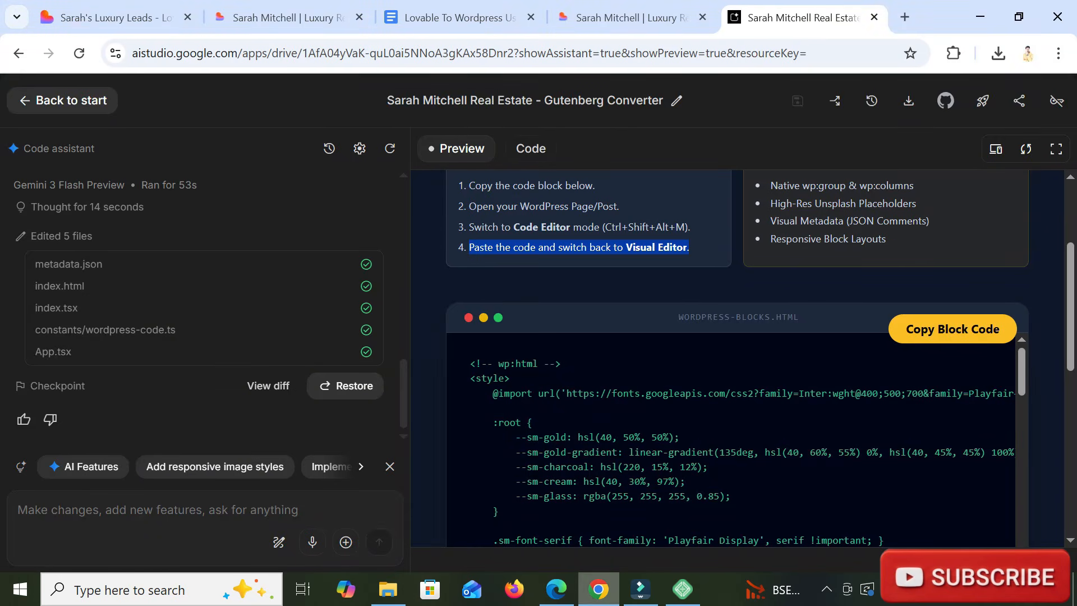
pyautogui.scroll(-10, 737, 358)
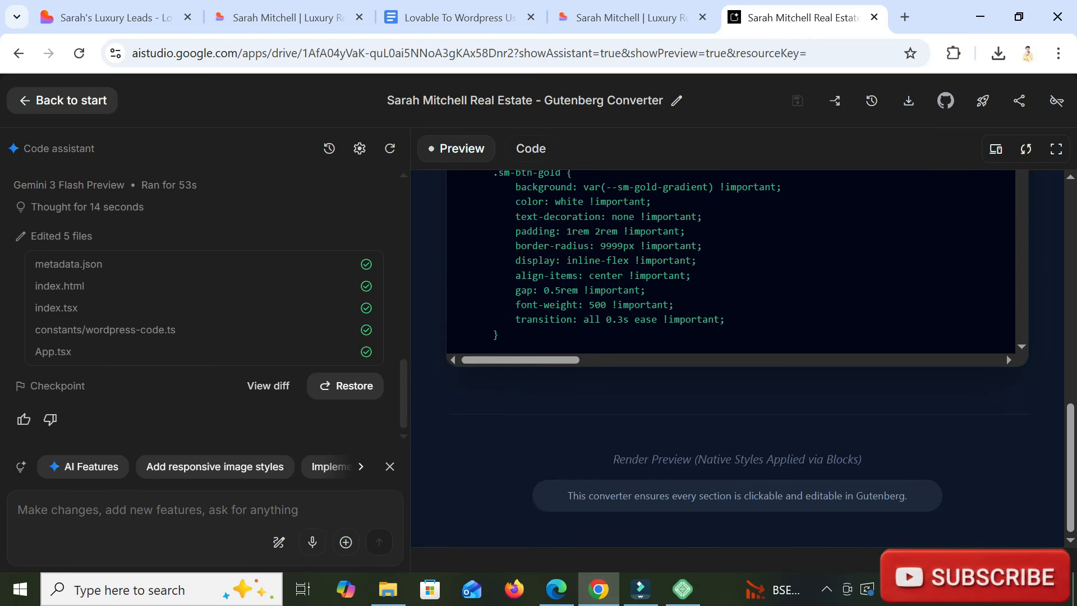
pyautogui.write('The design is not close the original website I gave you please go through the complete website code and again, give me the correct updated code to copy and paste in my wordpress editor')
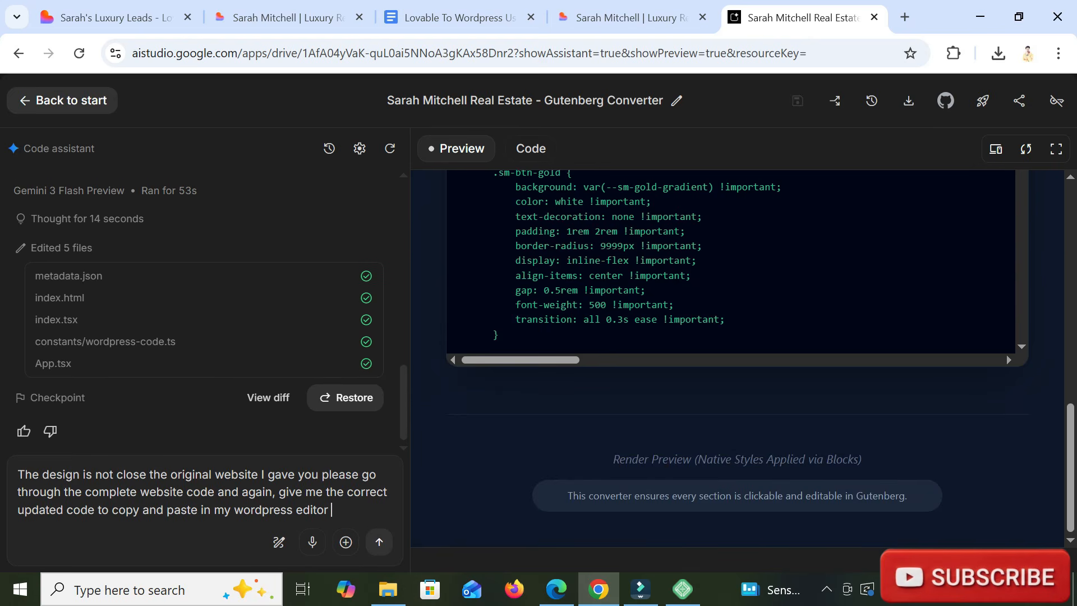
pyautogui.click(345, 542)
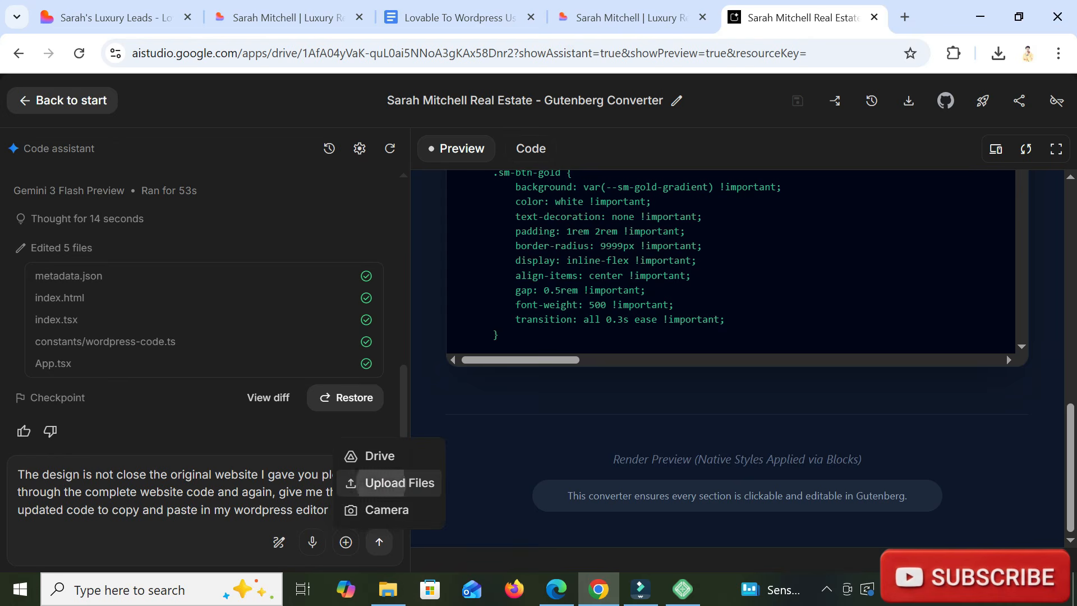
pyautogui.click(387, 482)
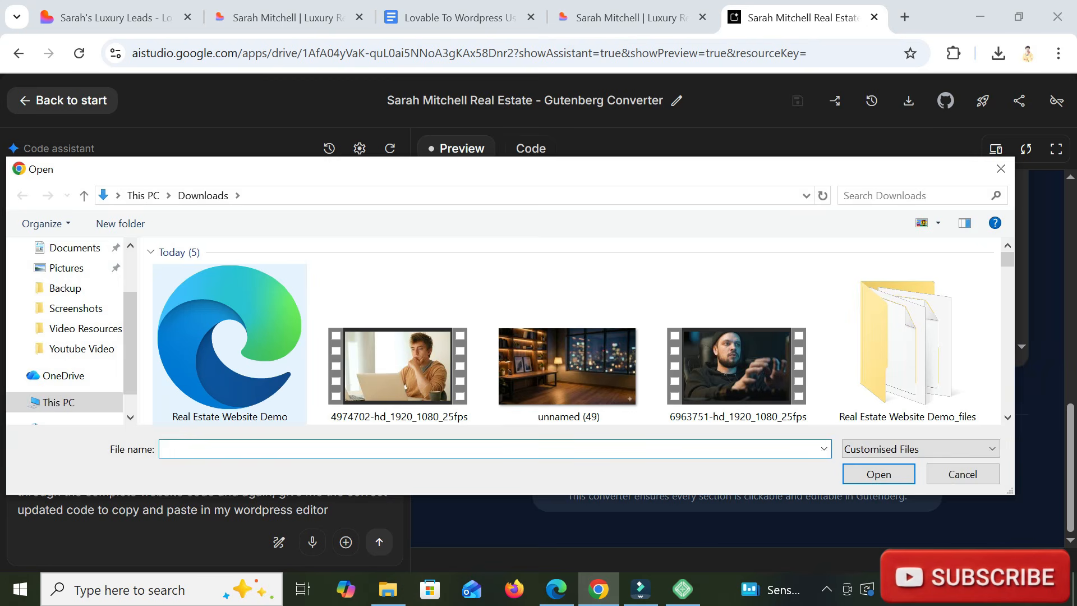
pyautogui.press('Return')
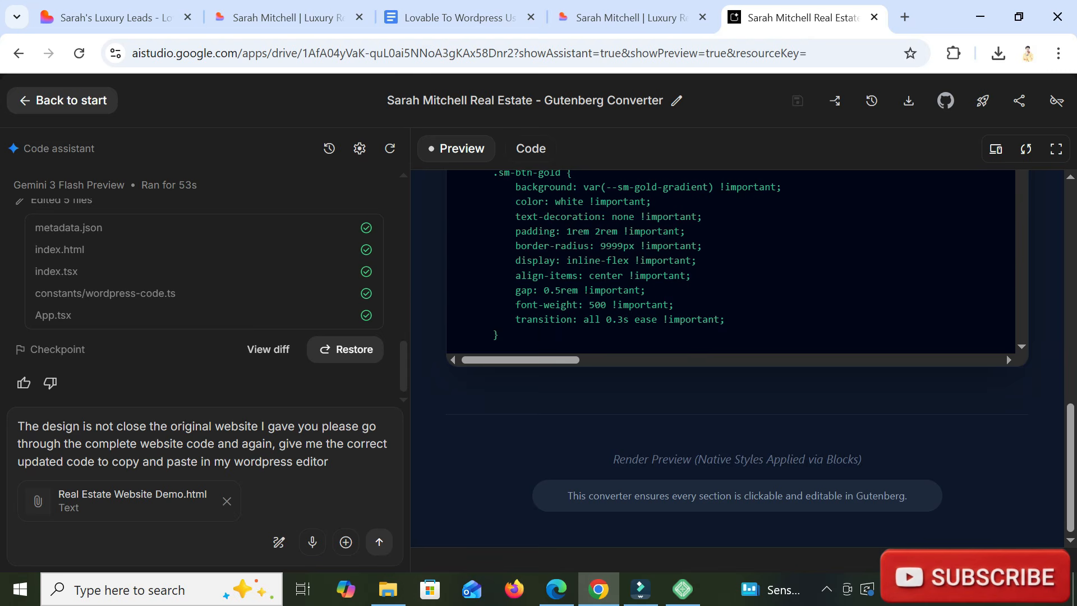
pyautogui.click(379, 541)
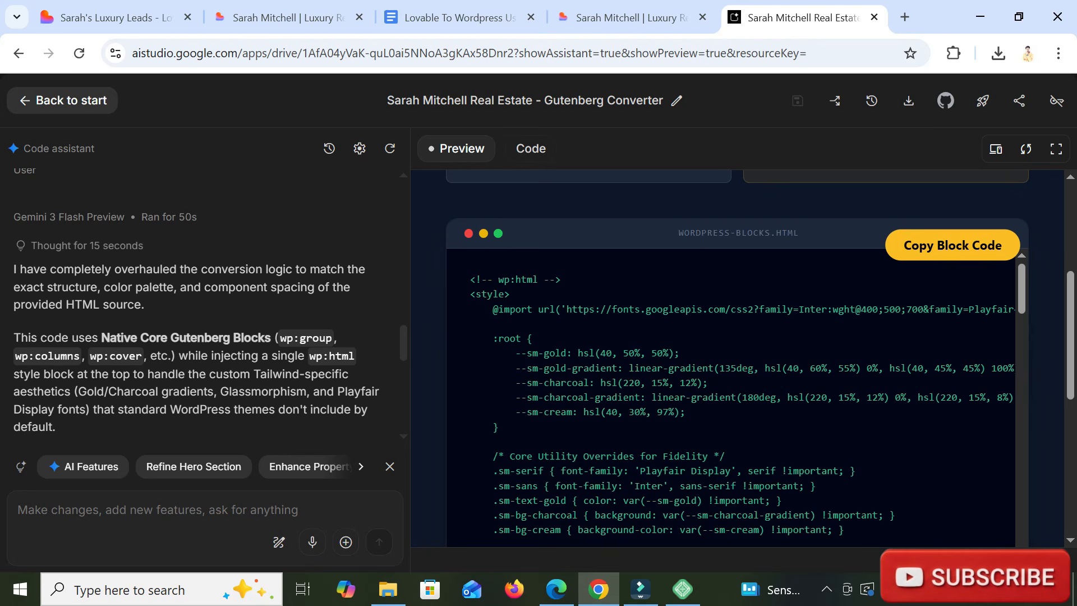
# - Switch to the WordPress Home page in Edge, change it to the code editor and replace all its content with the new block code
pyautogui.click(557, 589)
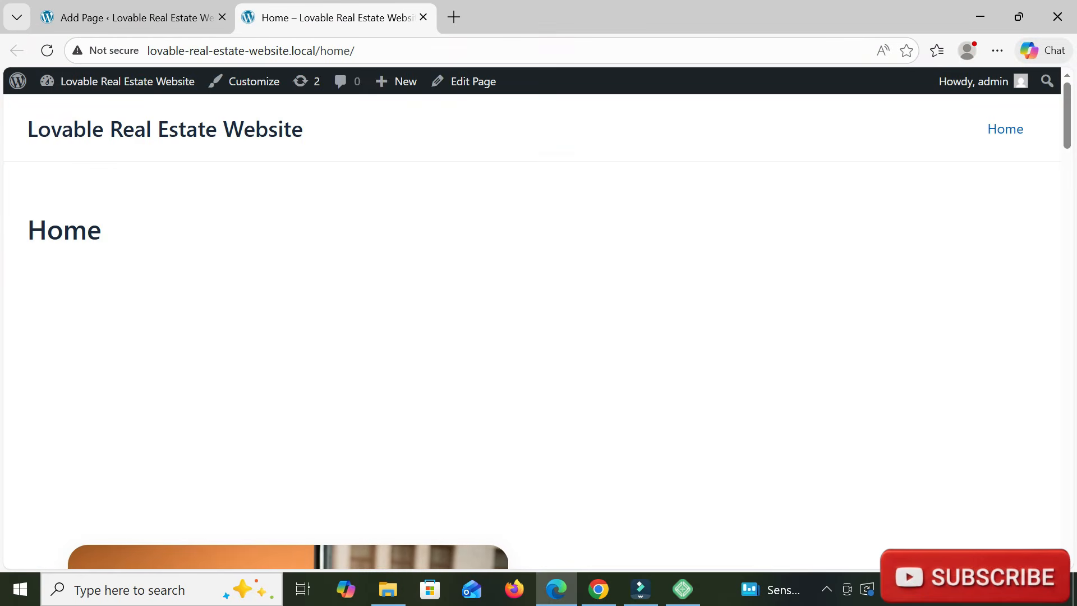
pyautogui.click(135, 17)
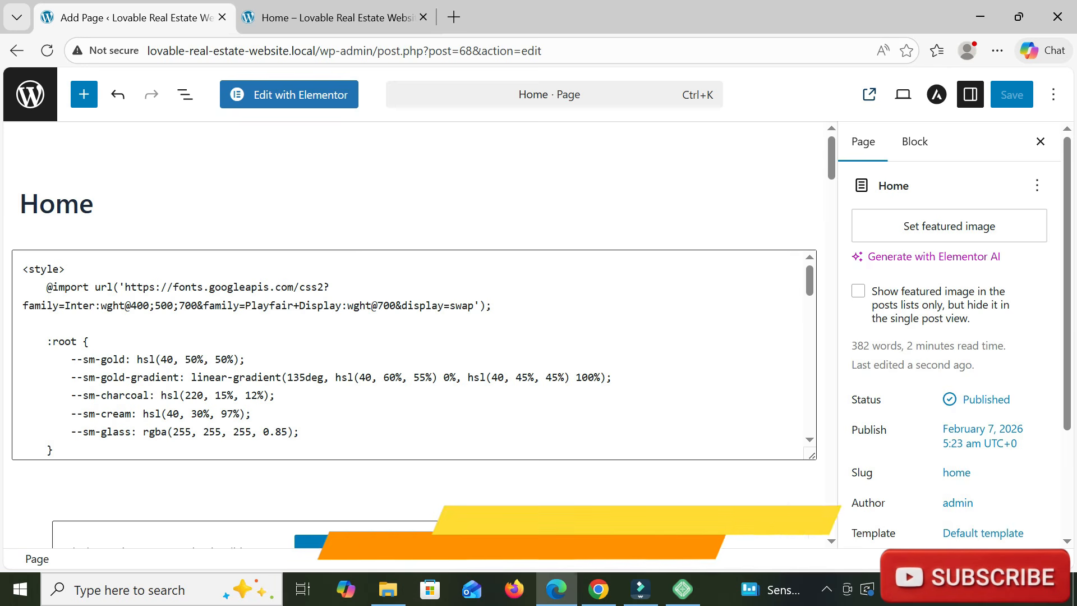
pyautogui.click(527, 310)
pyautogui.click(1053, 95)
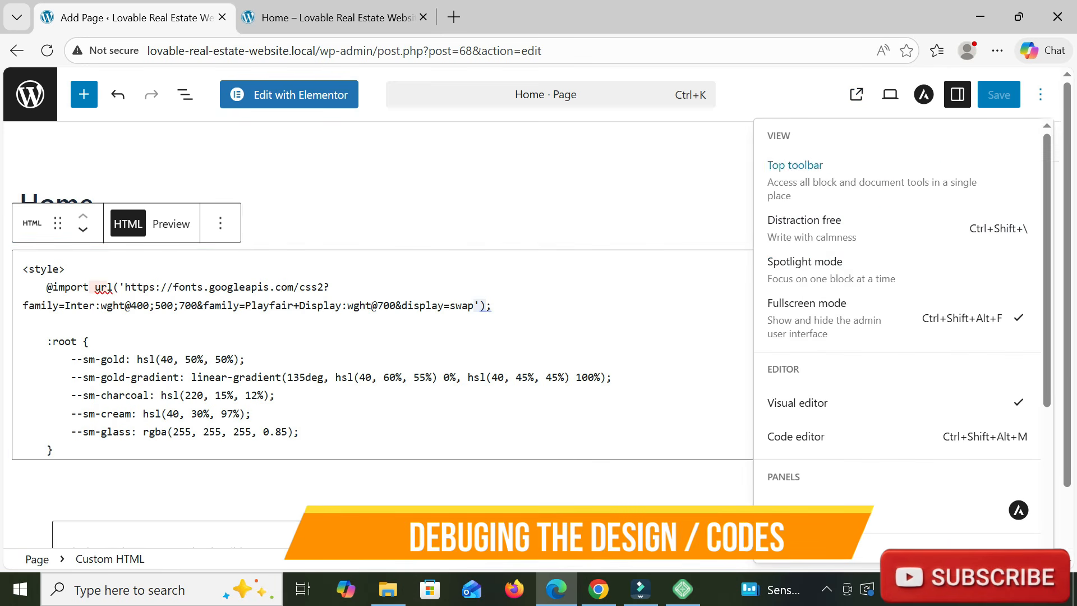
pyautogui.click(795, 436)
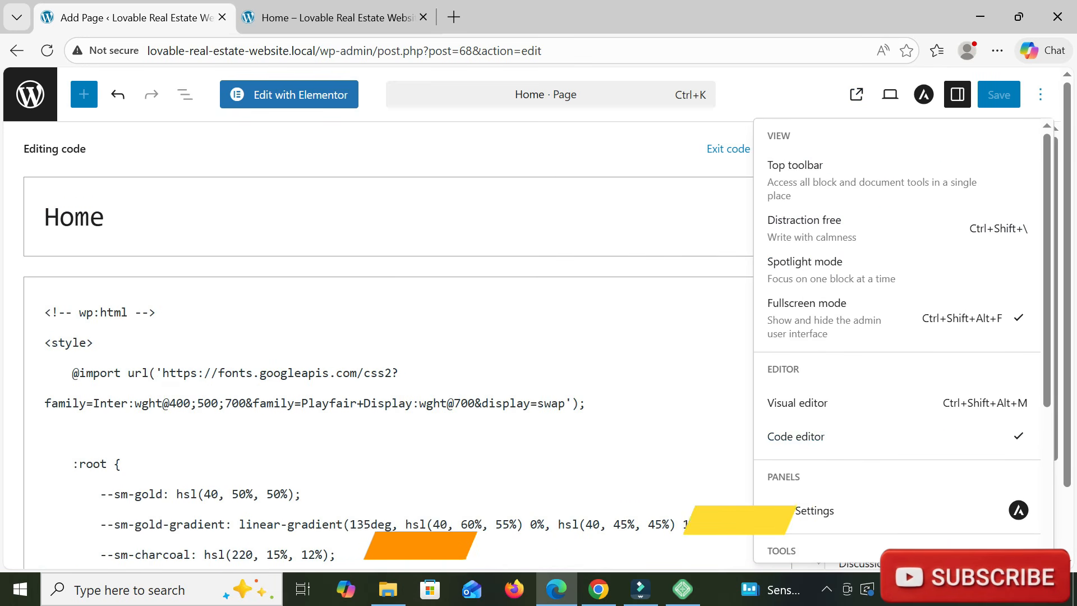
pyautogui.click(496, 405)
pyautogui.hotkey('ctrl', 'a')
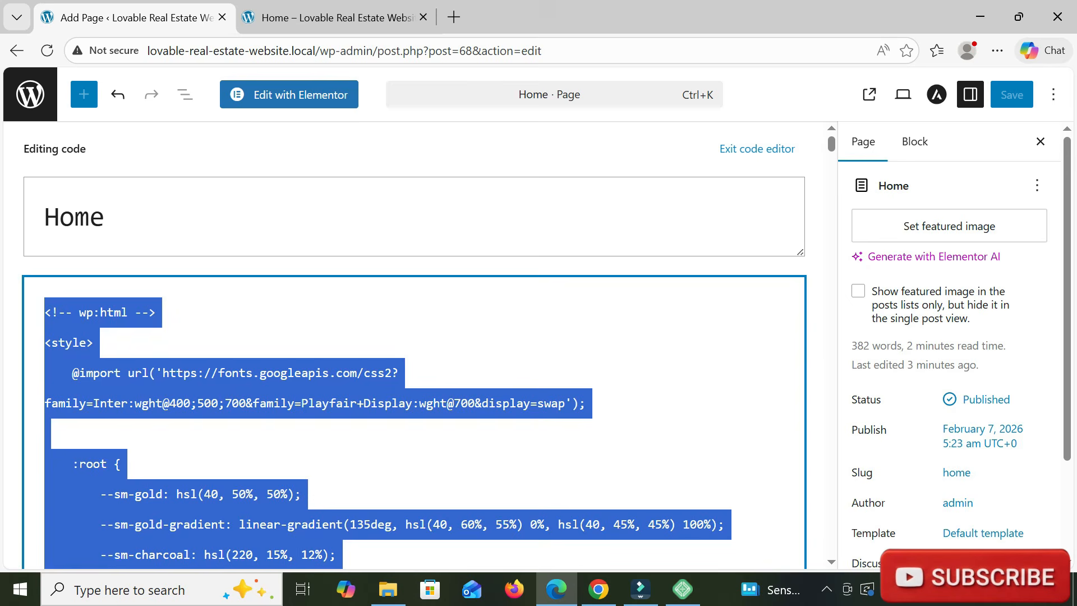
pyautogui.press('BackSpace')
pyautogui.hotkey('ctrl', 'v')
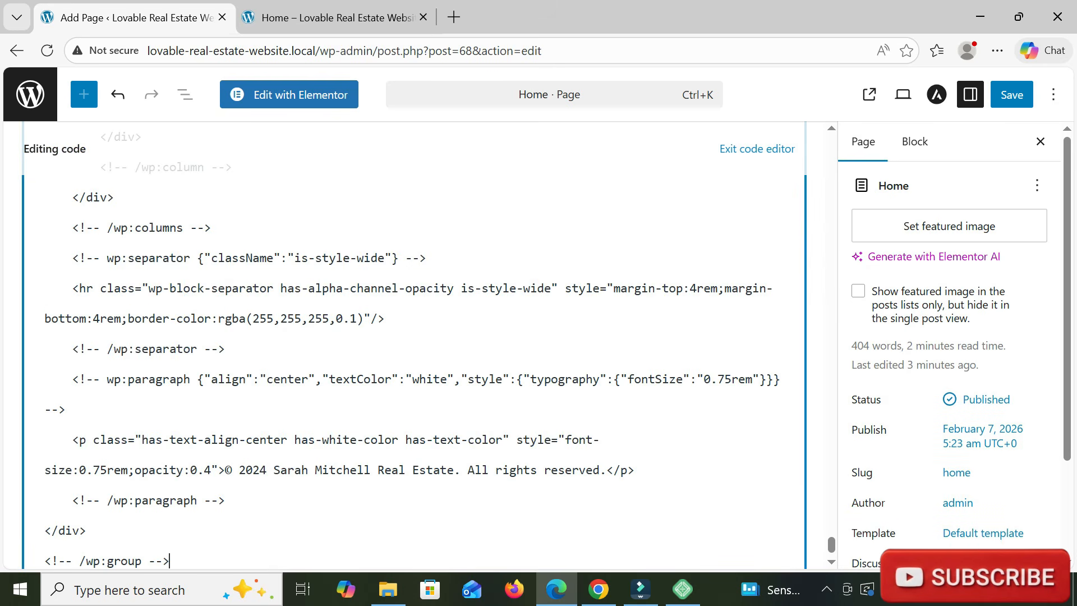
# - Return the Home page to the visual editor, attempt recovery of the invalid Columns block, check the blocks and save the page
pyautogui.click(1052, 94)
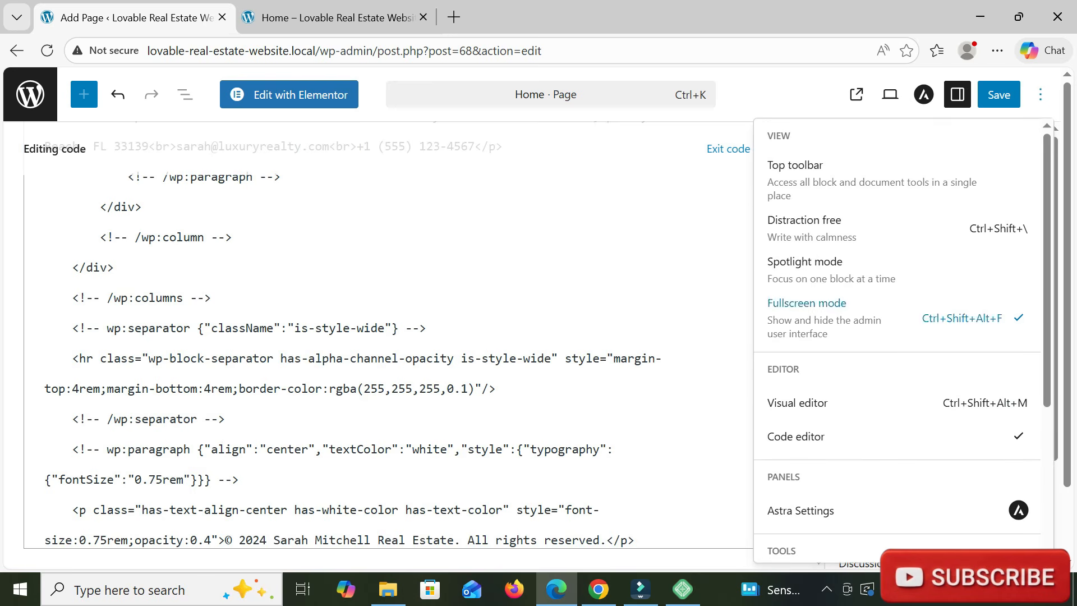
pyautogui.click(797, 403)
pyautogui.scroll(-8, 382, 359)
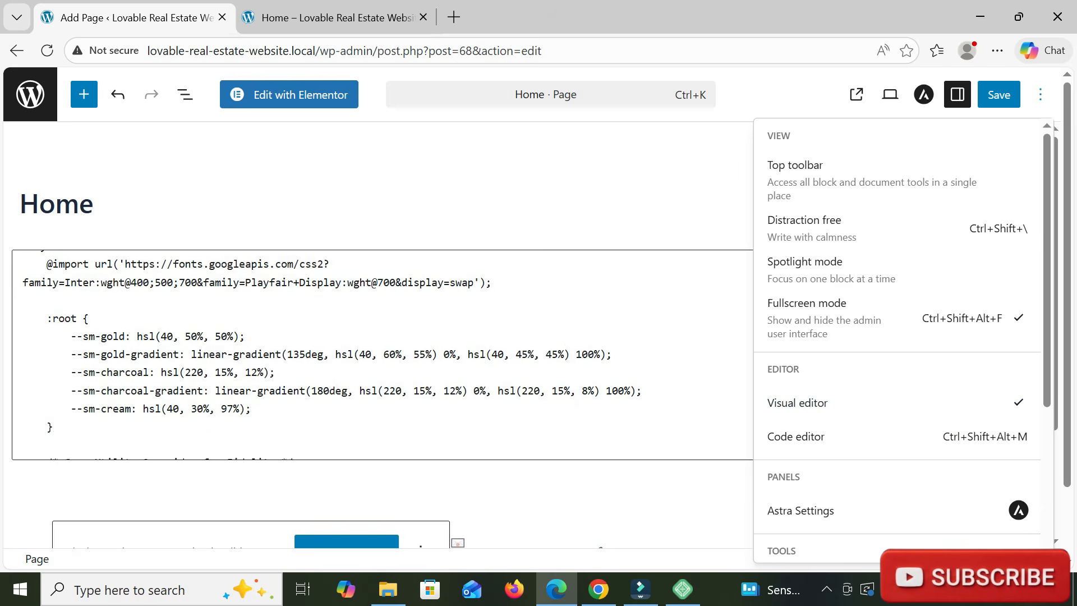
pyautogui.click(347, 216)
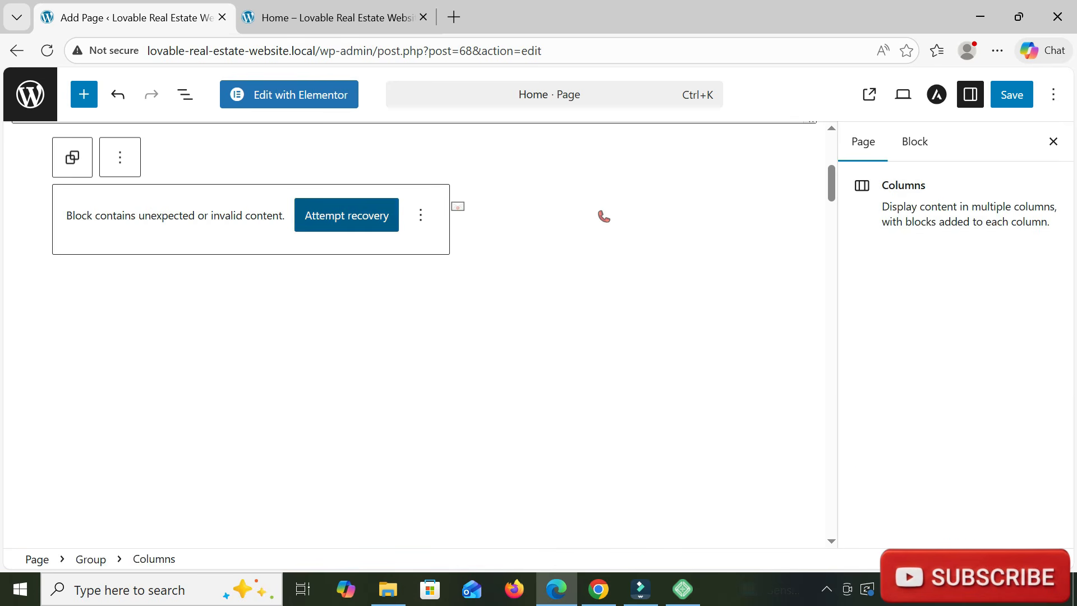
pyautogui.scroll(-5, 415, 337)
pyautogui.scroll(7, 415, 337)
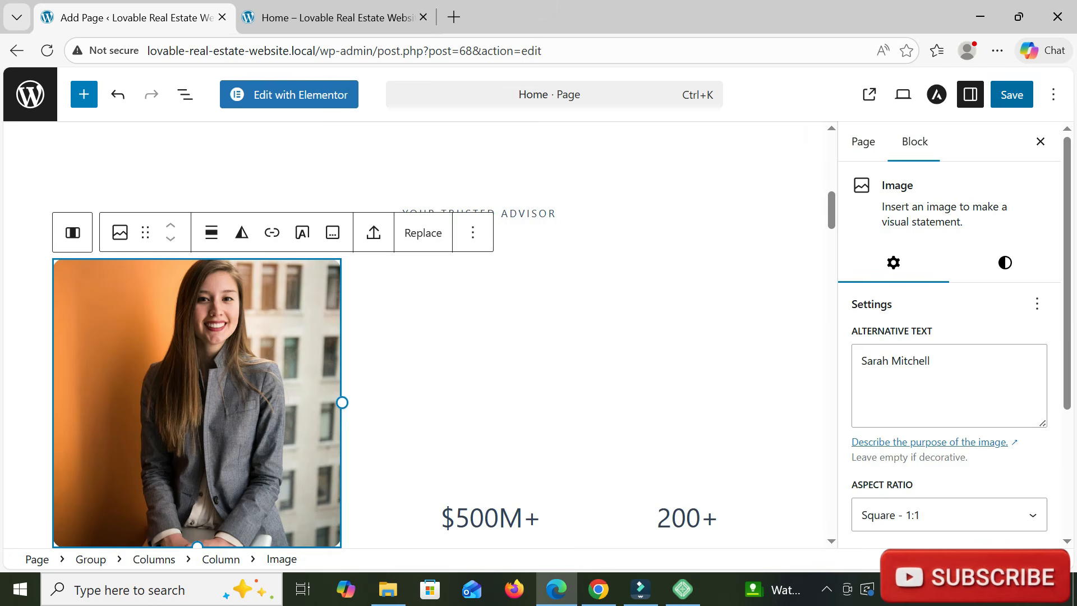
pyautogui.click(1012, 94)
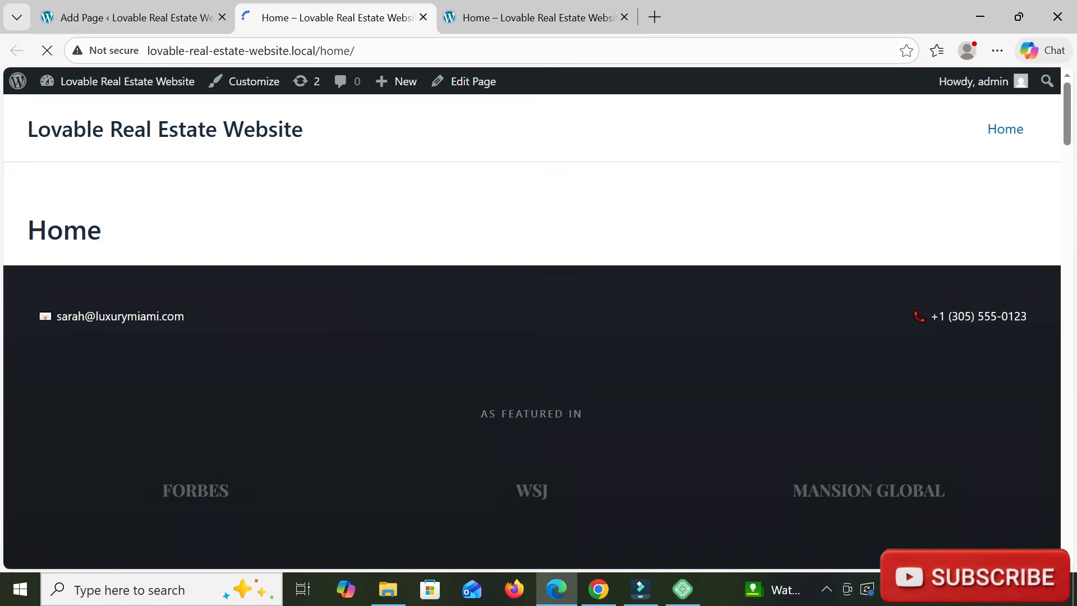
# - Examine the updated Home page on the site, checking the contact bar, hero section, contact form and footer against the intended design
pyautogui.scroll(-5, 538, 314)
pyautogui.scroll(-20, 538, 331)
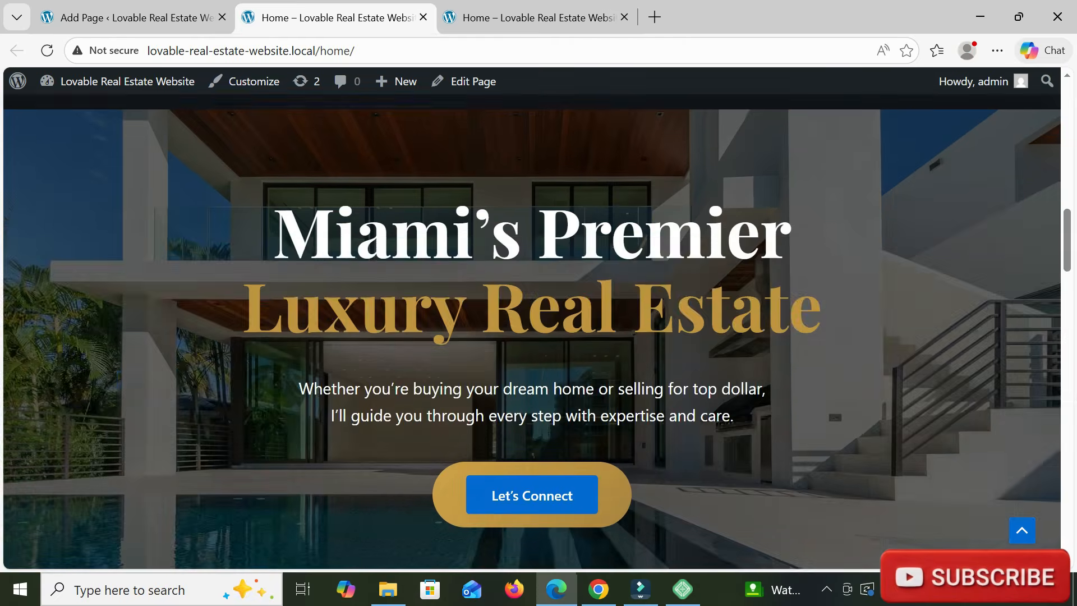
pyautogui.scroll(-10, 538, 331)
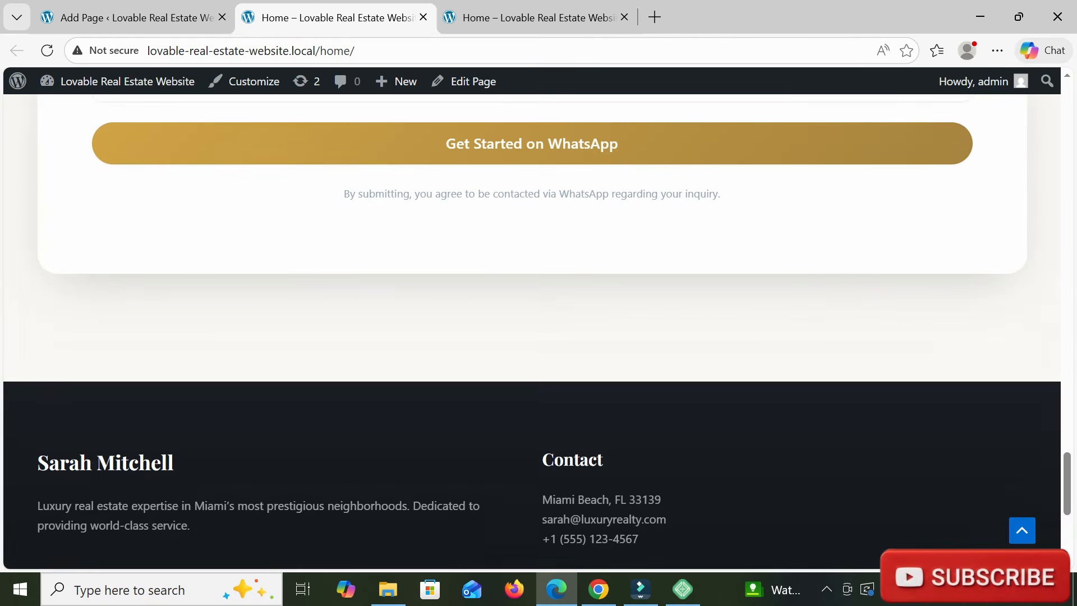
pyautogui.scroll(20, 539, 331)
pyautogui.scroll(15, 538, 331)
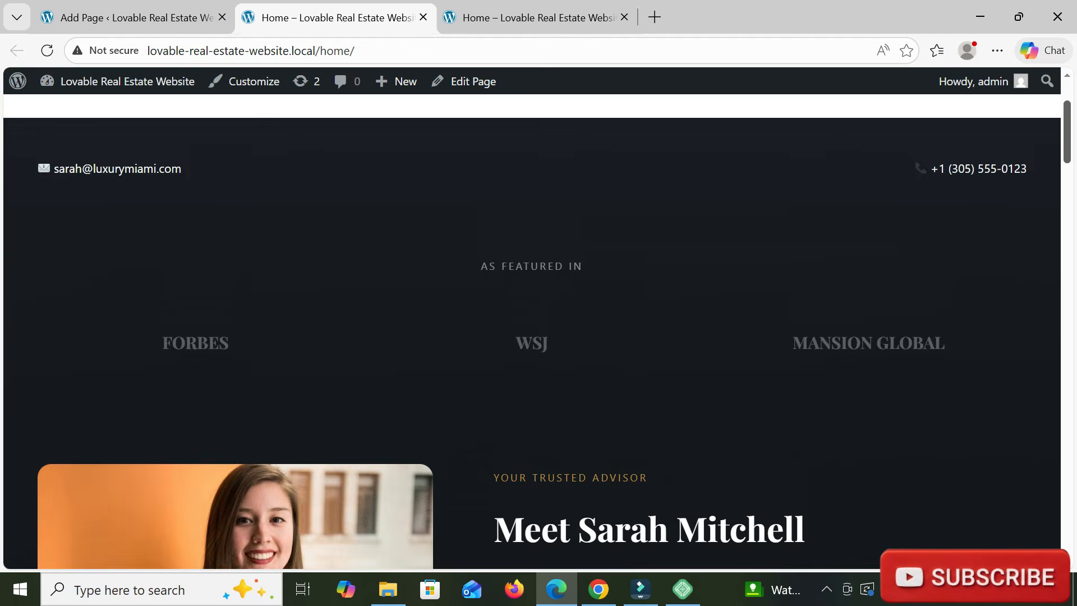
pyautogui.scroll(-1, 538, 331)
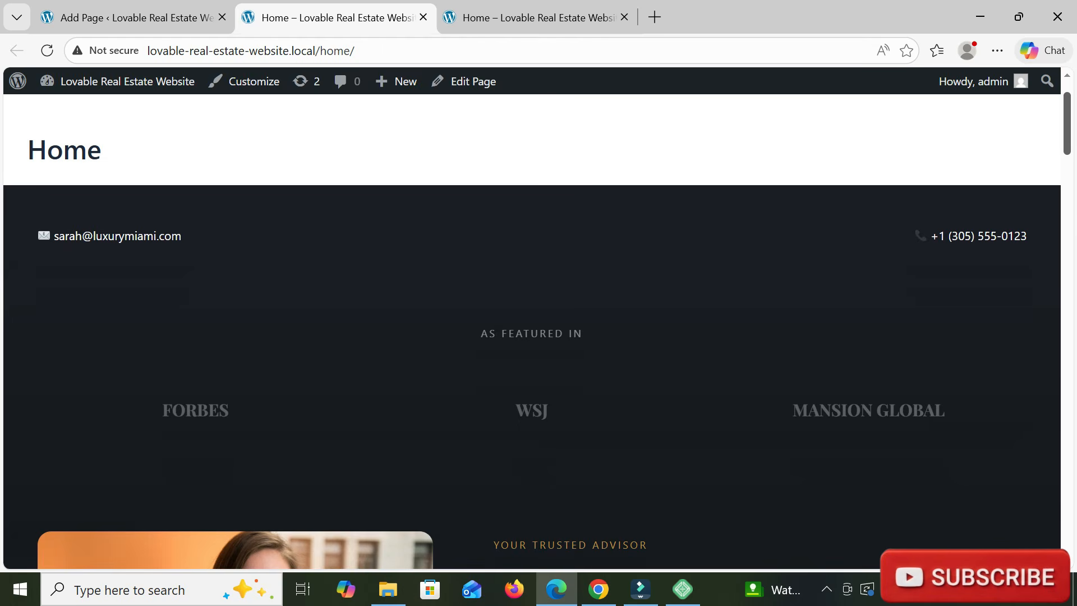
pyautogui.scroll(-1, 539, 330)
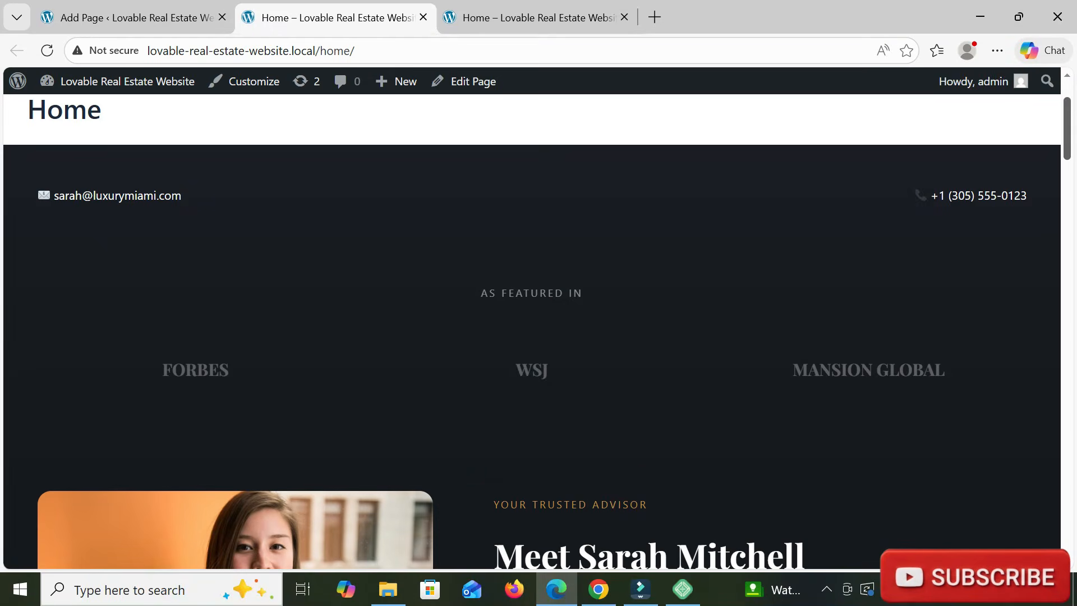
pyautogui.scroll(-10, 533, 331)
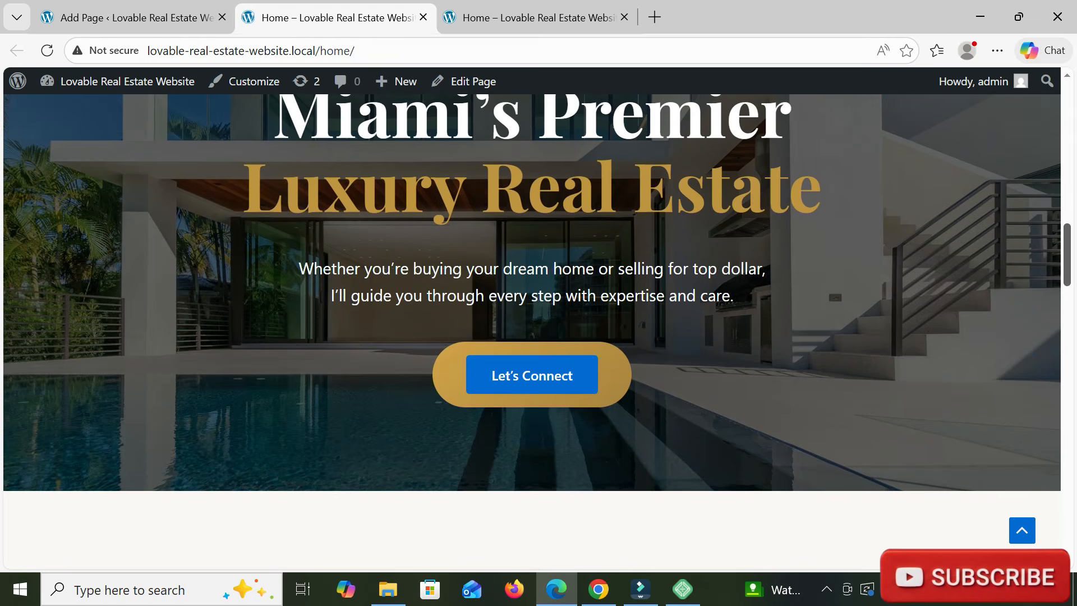
pyautogui.scroll(3, 533, 331)
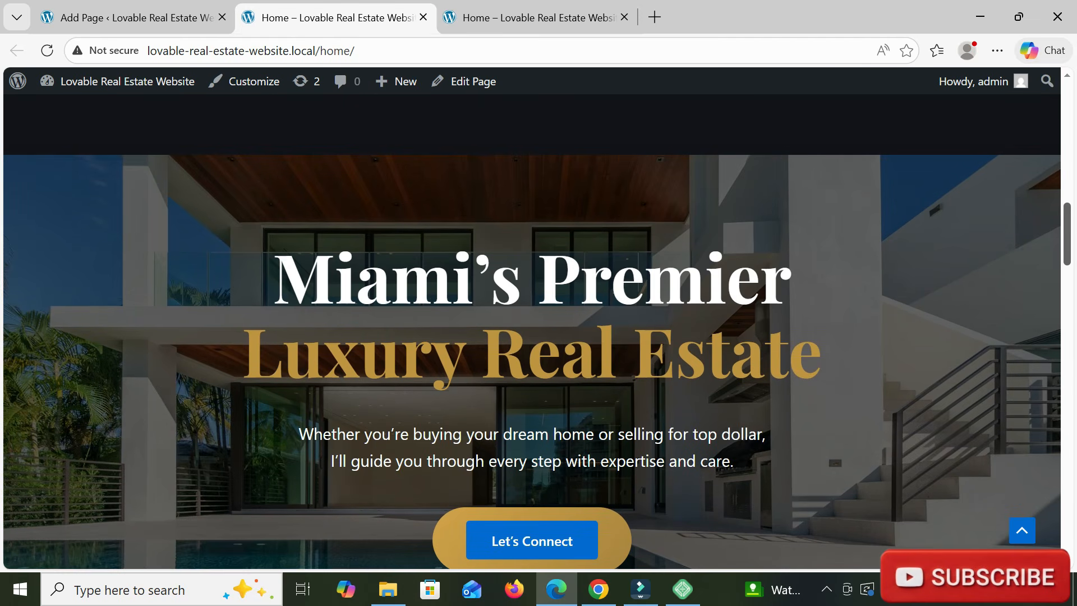
pyautogui.scroll(-10, 533, 331)
pyautogui.scroll(5, 533, 331)
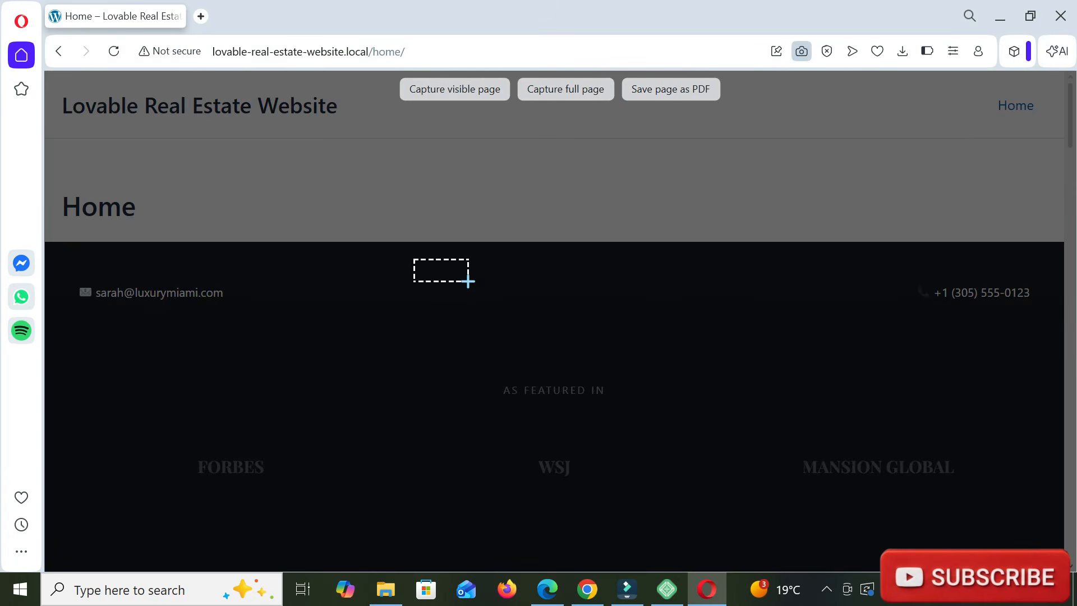
# - Capture the full Home page as a snapshot in Opera, save it as a PNG image and close the snapshot editor
pyautogui.click(565, 89)
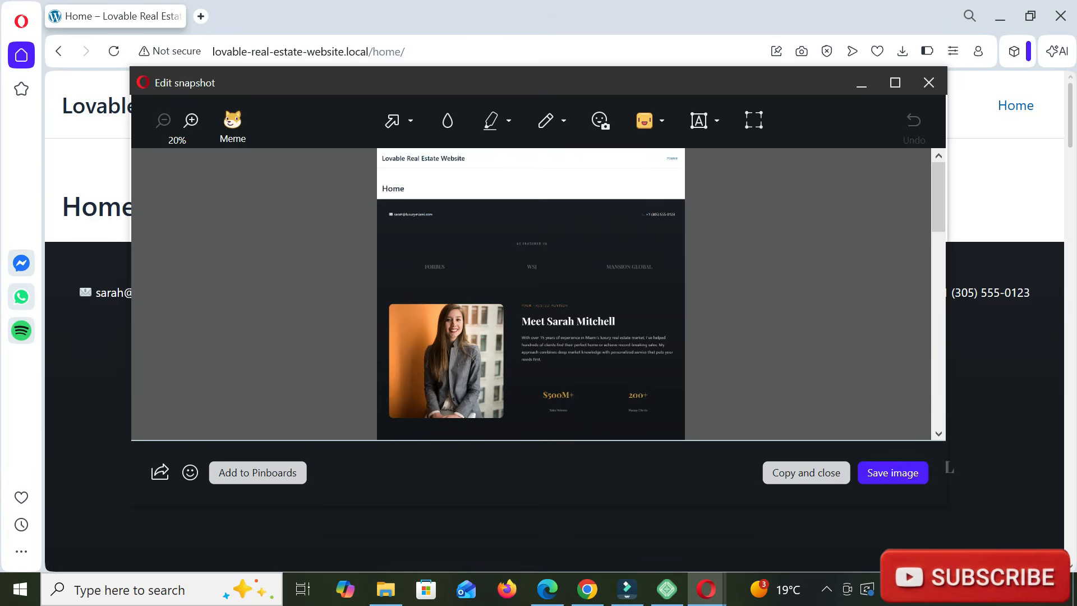
pyautogui.scroll(-15, 530, 293)
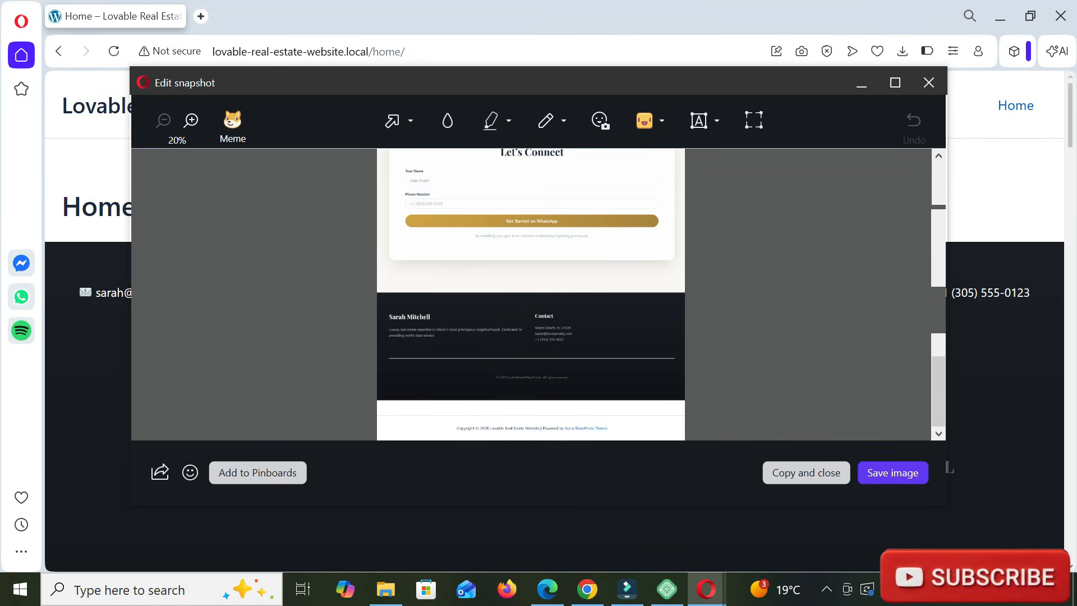
pyautogui.click(892, 473)
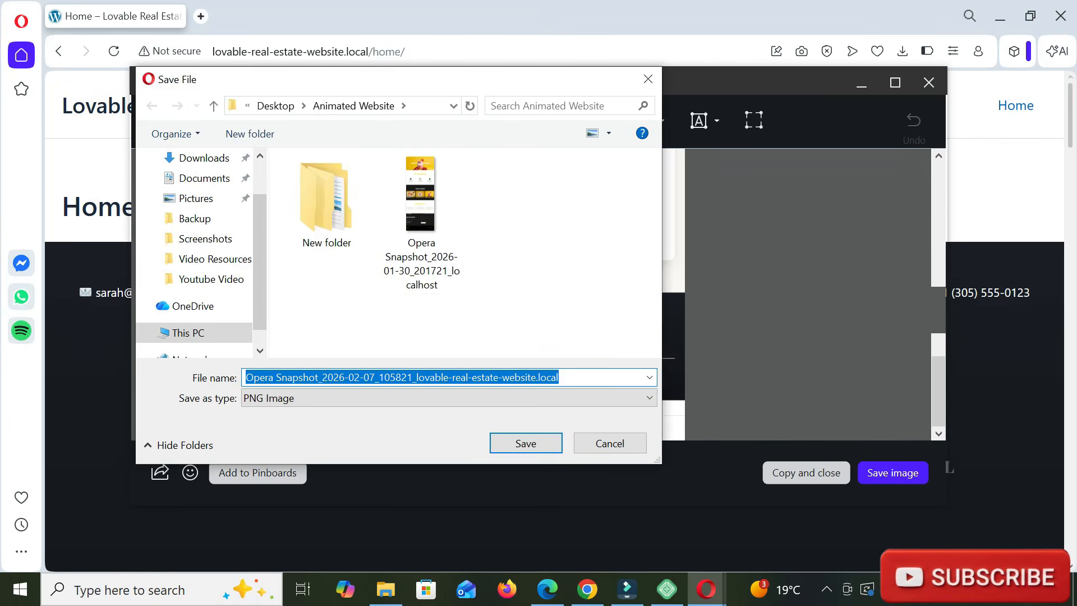
pyautogui.press('Return')
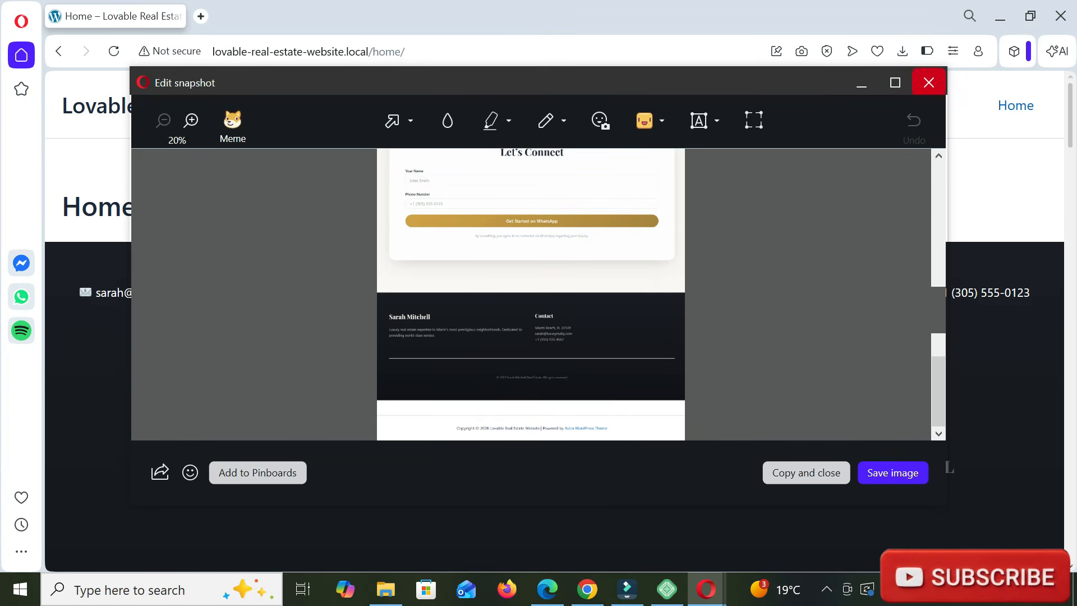
pyautogui.click(929, 82)
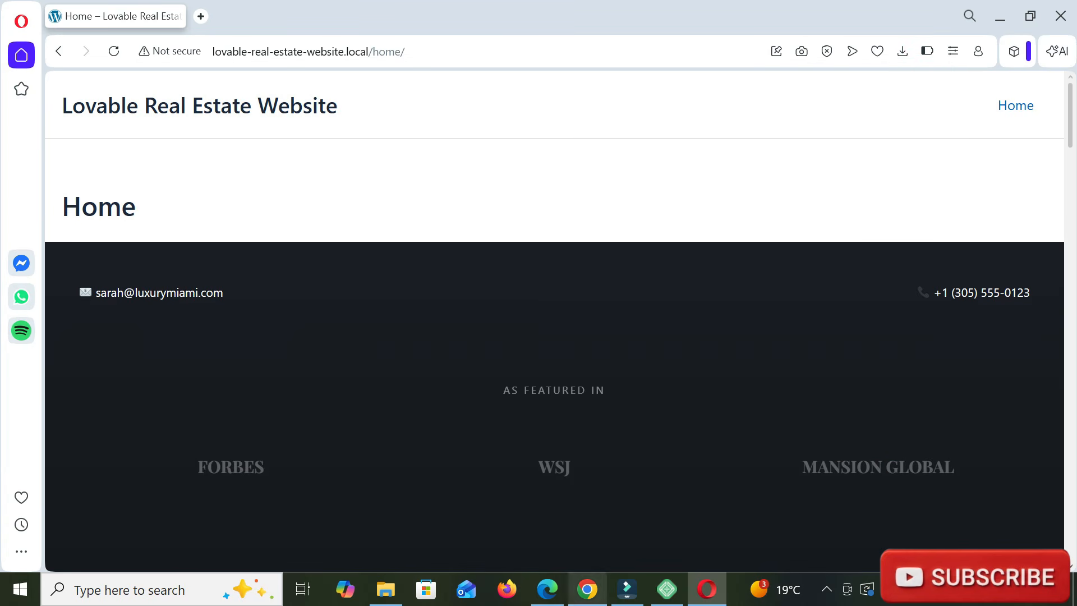
# - In Google AI Studio, write the prompt "This is how the website is looking right now , Fix it." and attach the full-page Opera snapshot
pyautogui.click(588, 590)
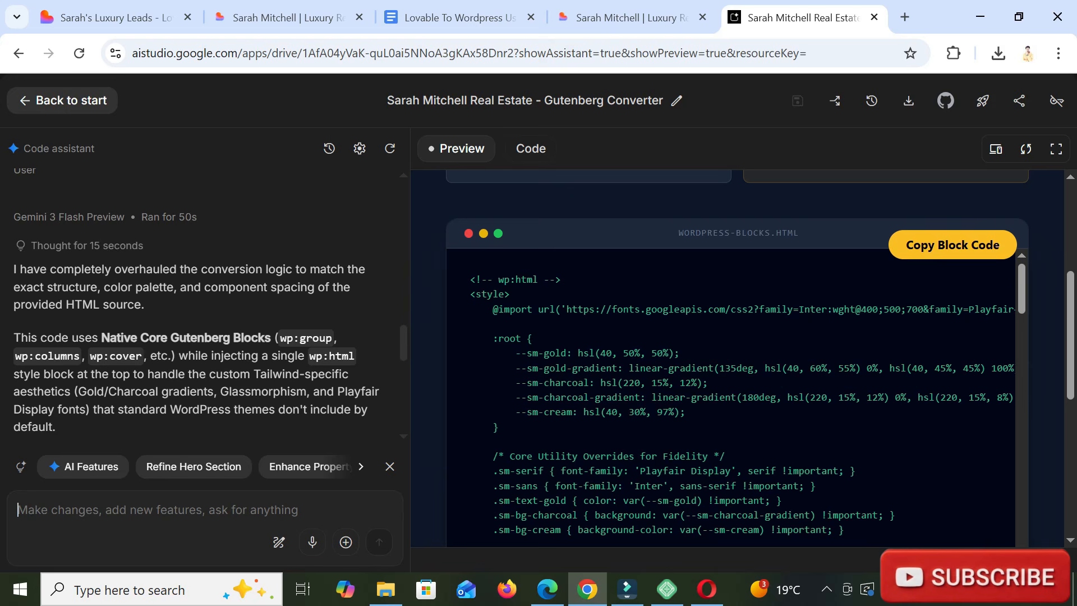
pyautogui.write('This is')
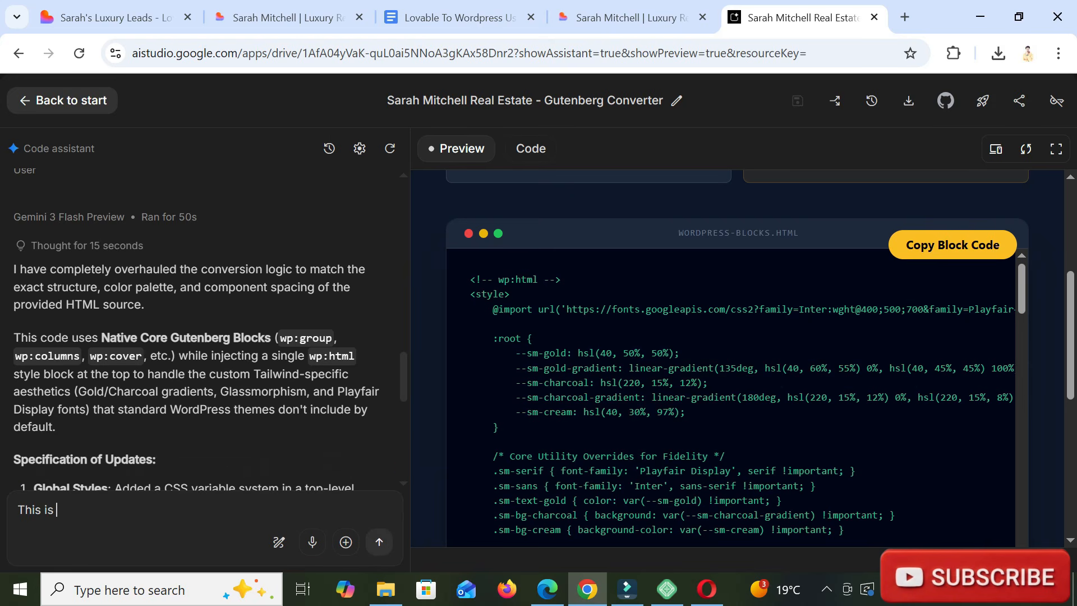
pyautogui.write(' how tjh')
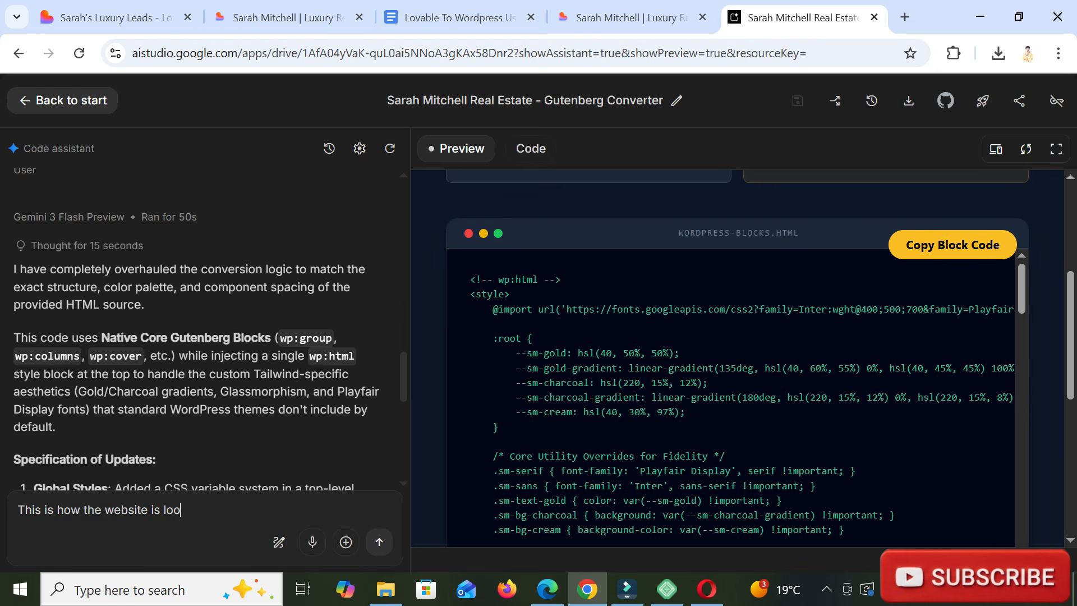
pyautogui.write('g rig')
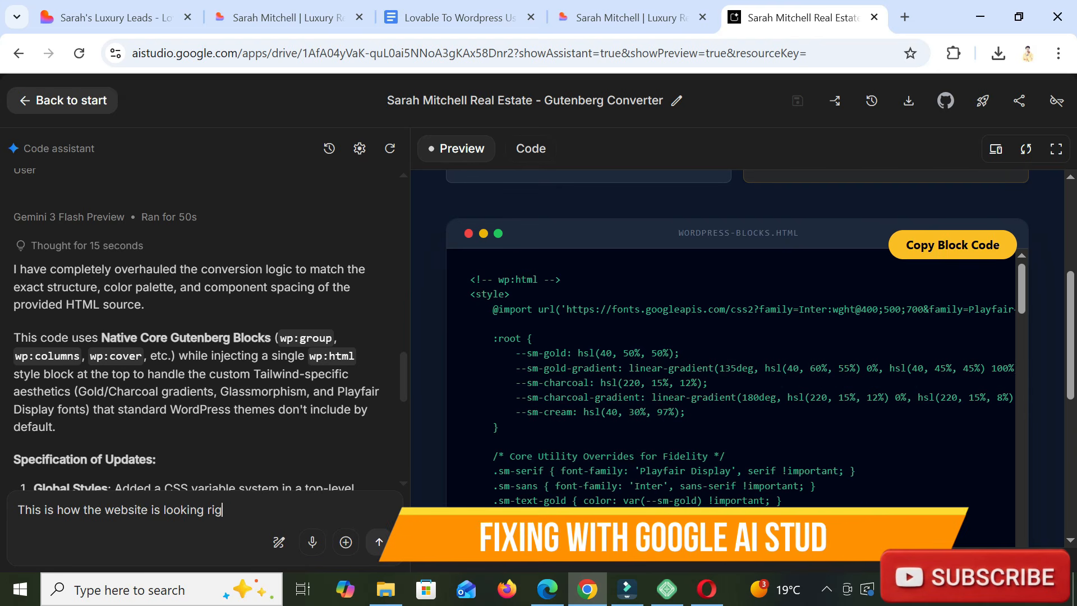
pyautogui.write('ht now')
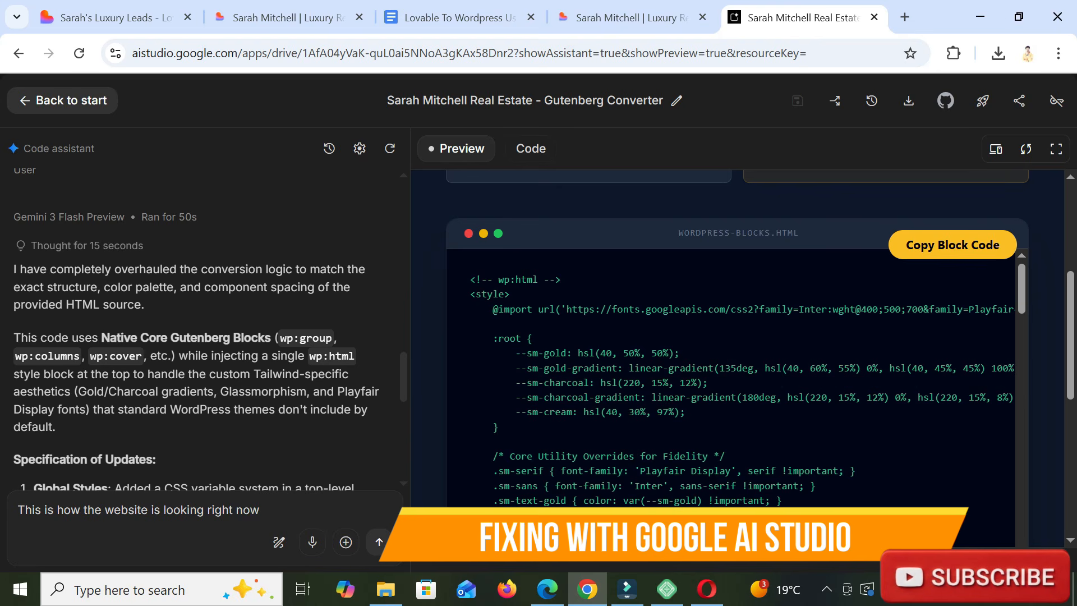
pyautogui.click(345, 542)
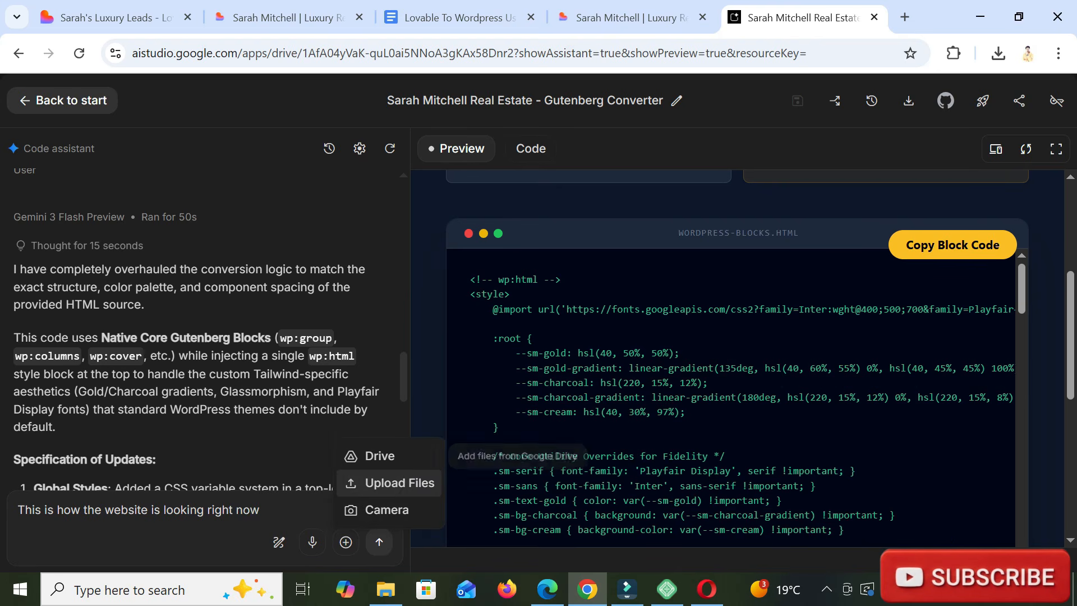
pyautogui.click(389, 483)
pyautogui.click(229, 348)
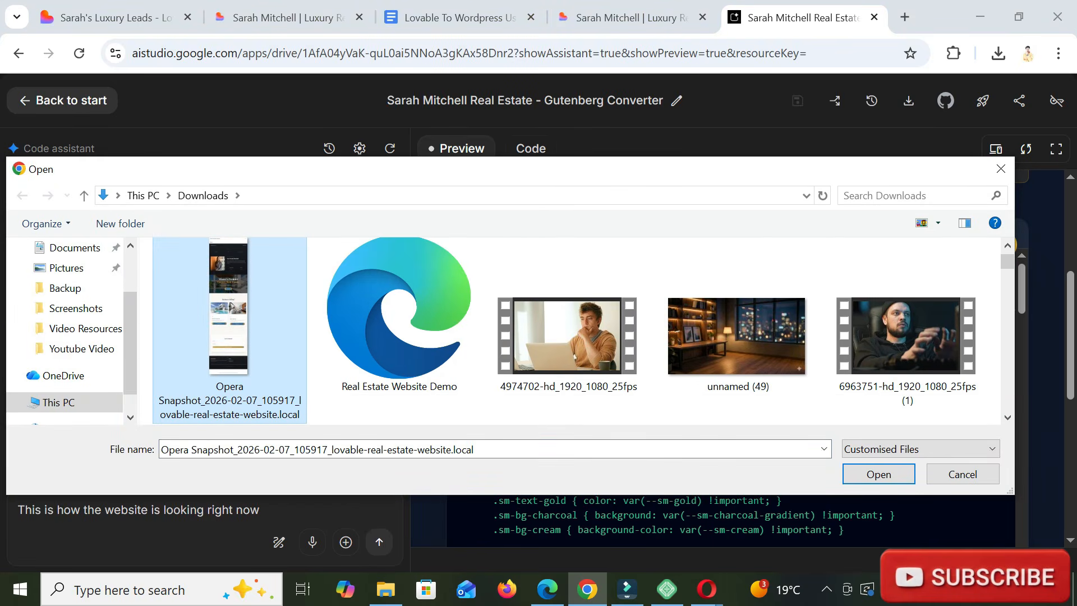
pyautogui.press('Return')
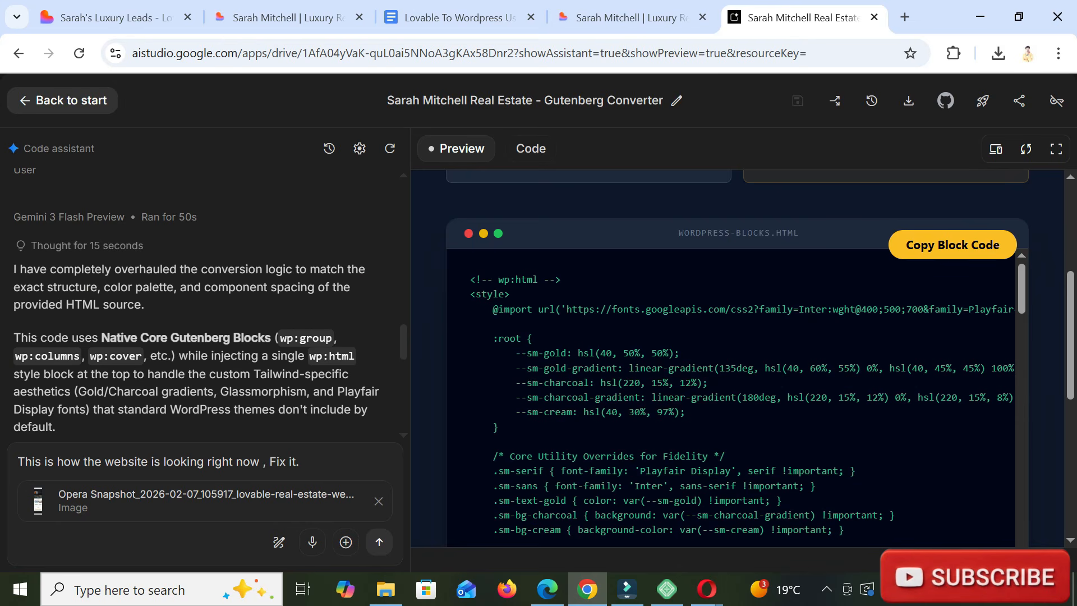
# - Set the code assistant's model to Gemini 3 Pro Preview and close the advanced settings
pyautogui.click(360, 148)
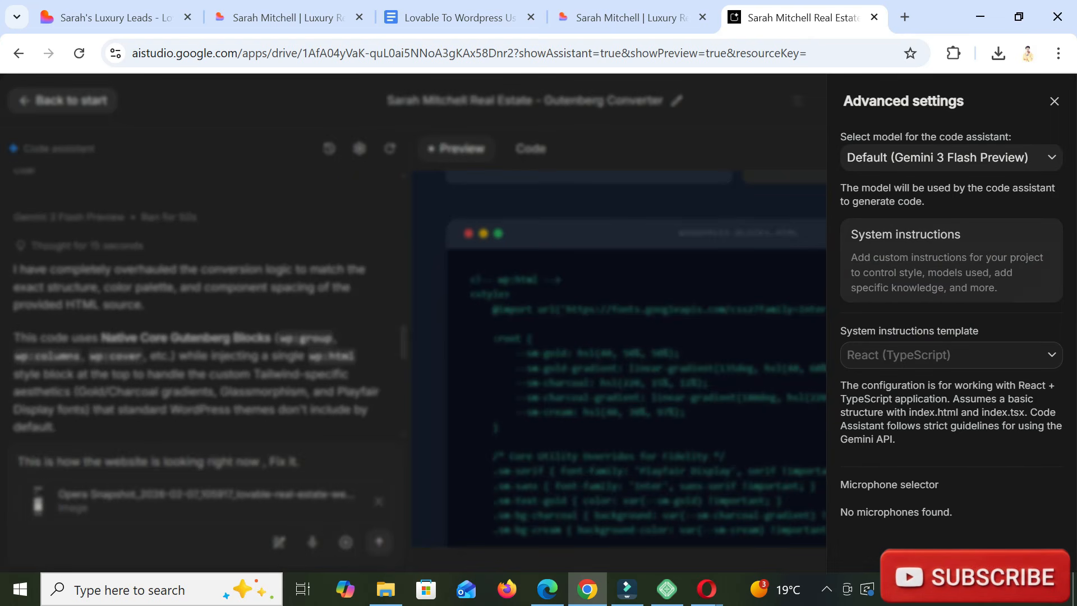
pyautogui.click(951, 158)
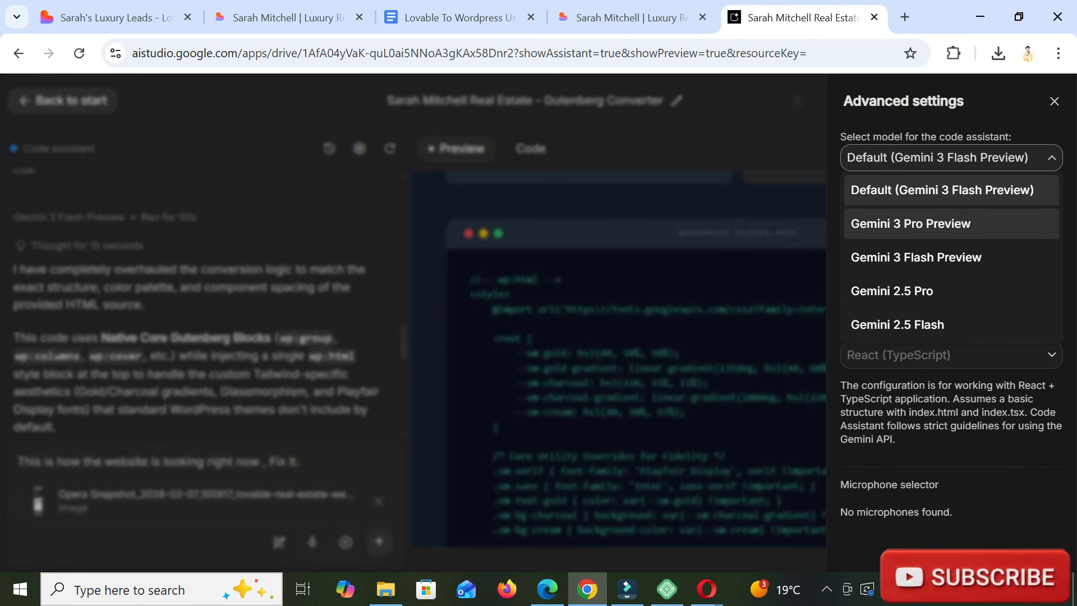
pyautogui.click(951, 224)
pyautogui.press('Escape')
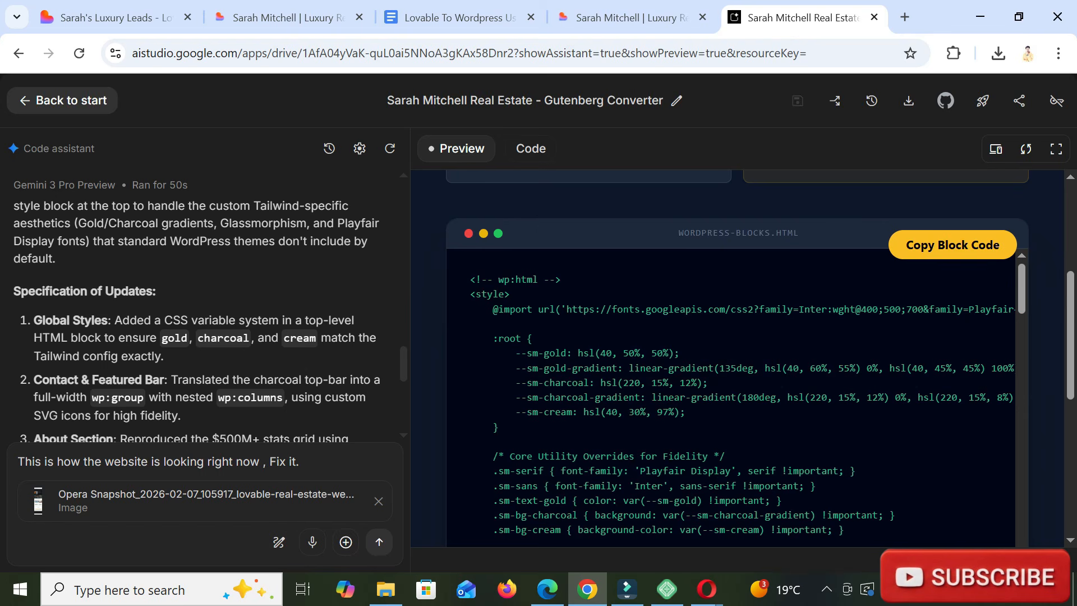
# - Attach the original website's snapshot, Opera Snapshot_2026-02-07_110019_Real20Website%20Demo.html, from Downloads to the code assistant prompt
pyautogui.click(346, 542)
pyautogui.click(393, 482)
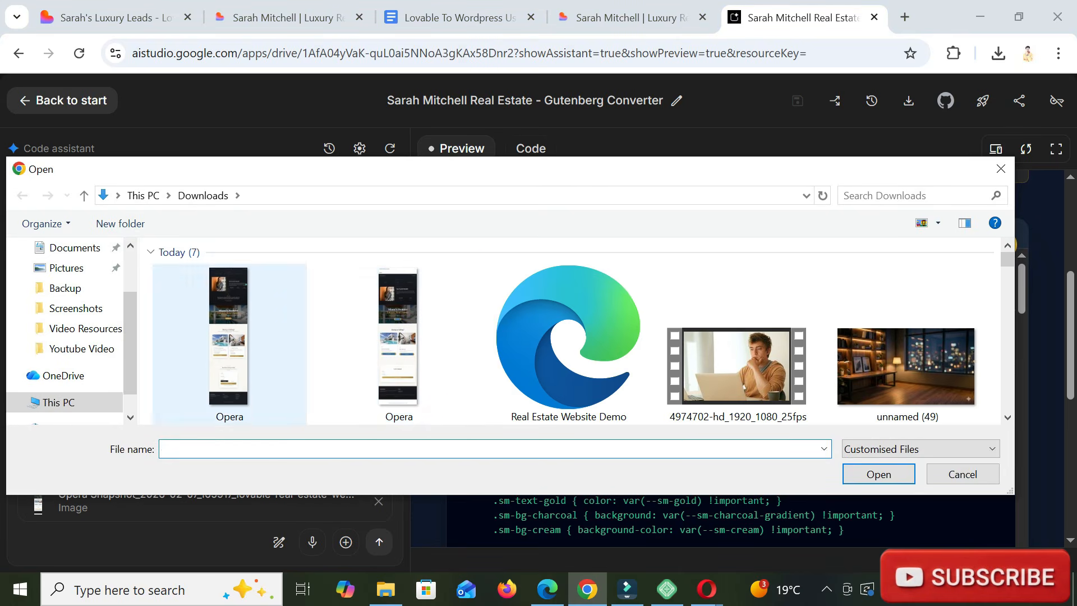
pyautogui.click(228, 336)
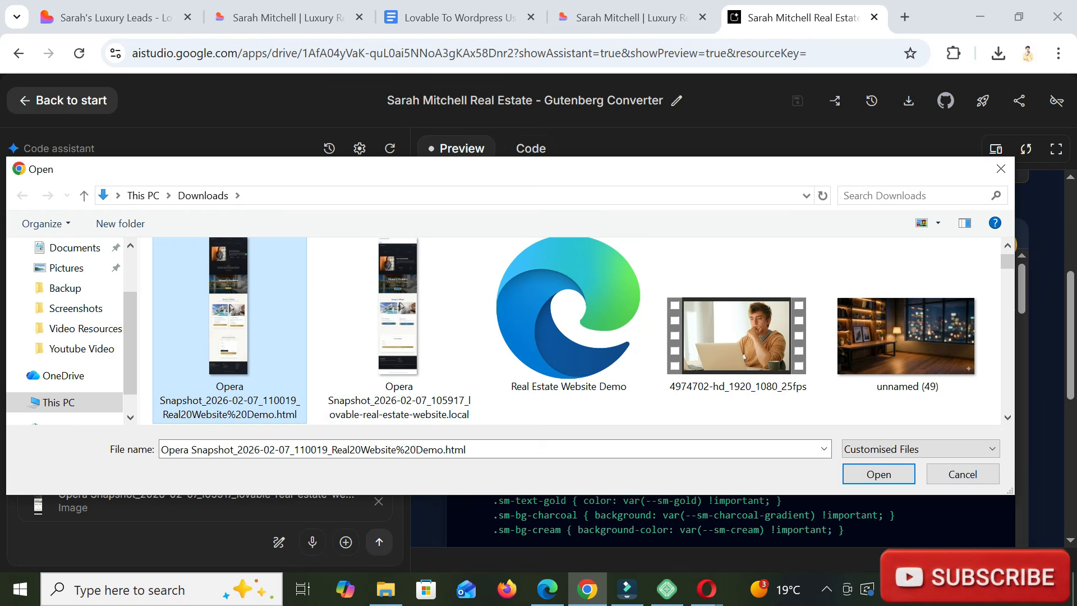
pyautogui.click(878, 474)
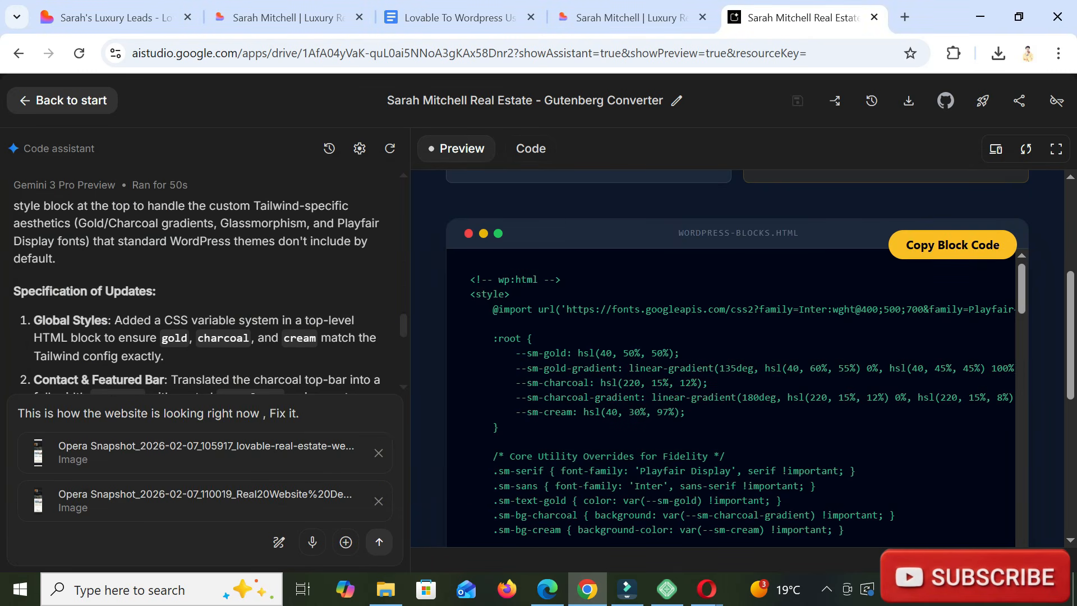
# - Add the line "I have attached the original website screenshot for refrence as well." to the prompt and send it
pyautogui.hotkey('shift', 'Return')
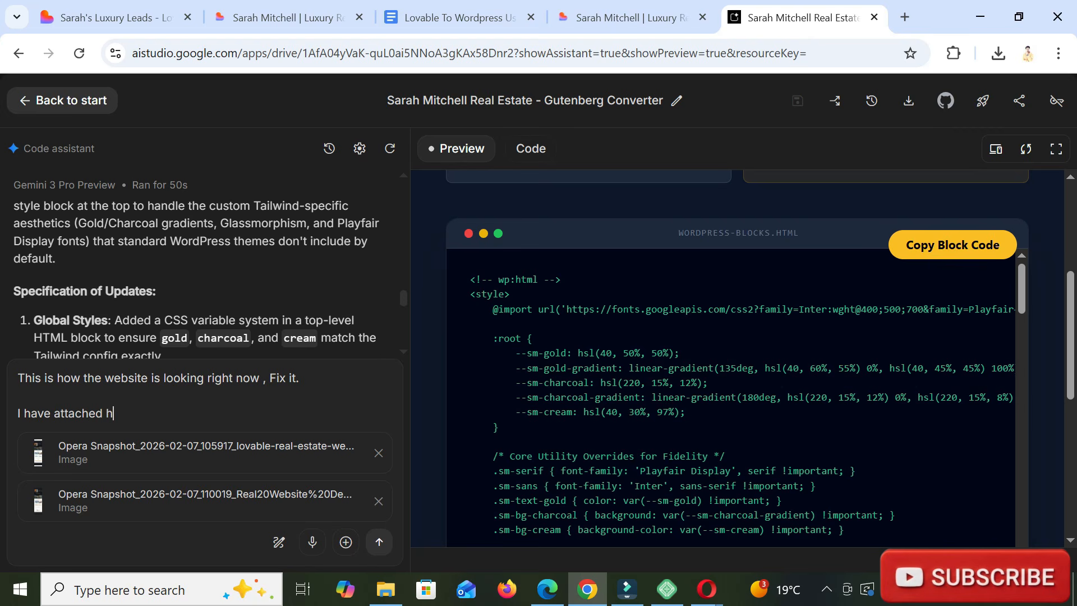
pyautogui.write('I have attached the original website screenshot for refrence as well.')
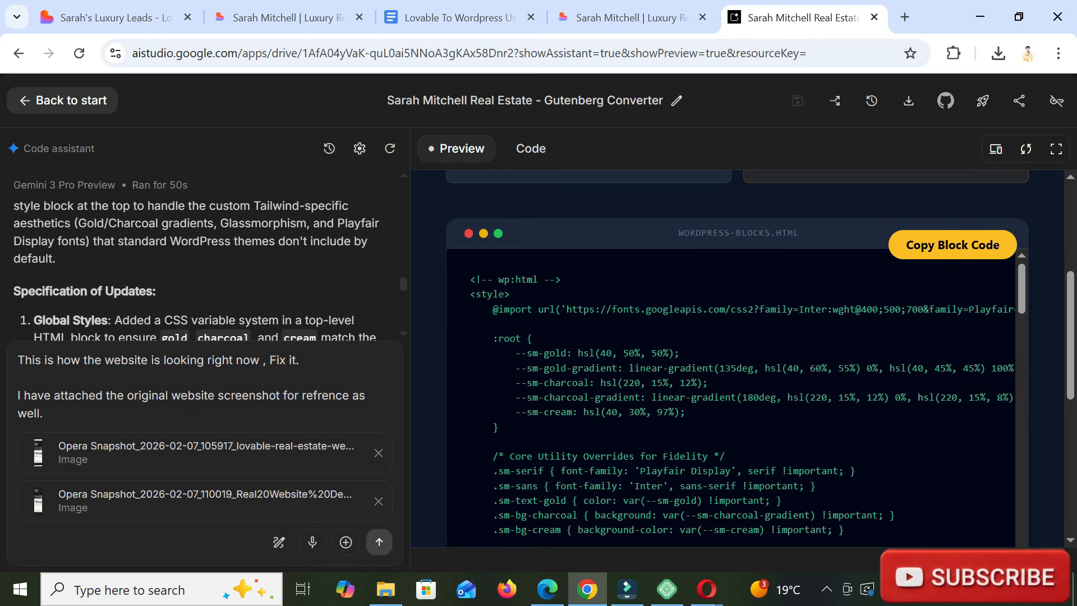
pyautogui.click(379, 541)
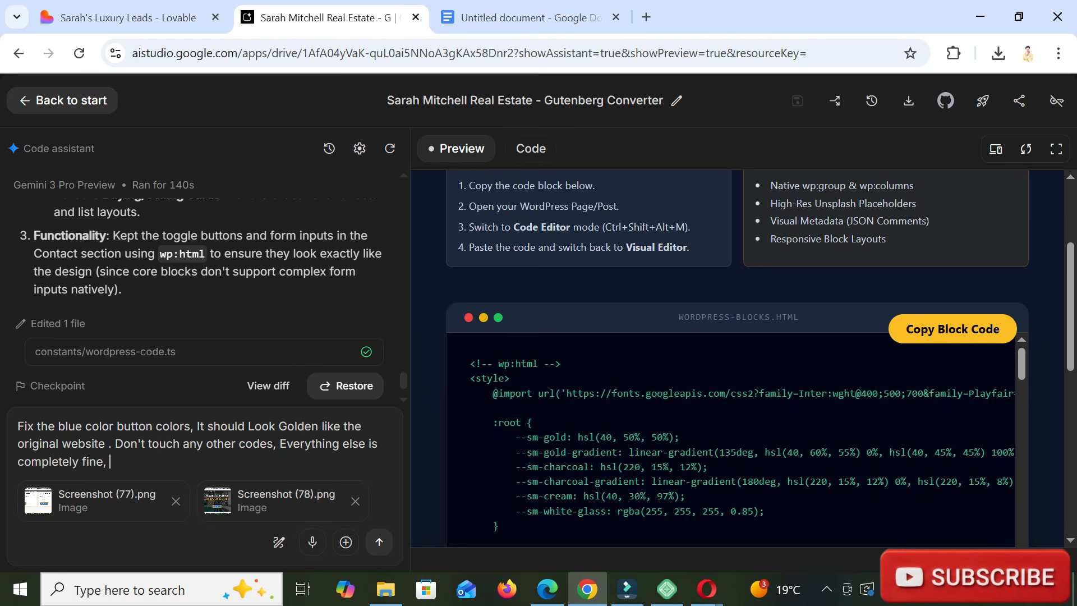
# - Finish the golden button prompt with "We just need to fix the button style and color." and send it to the code assistant
pyautogui.write('We just need to fix the button style and color.')
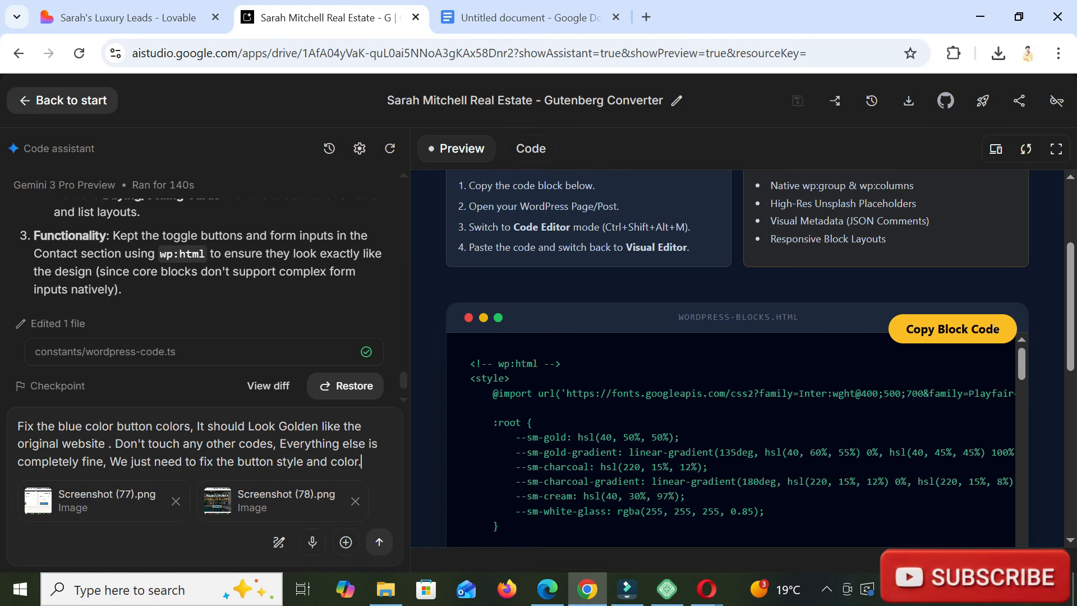
pyautogui.click(379, 542)
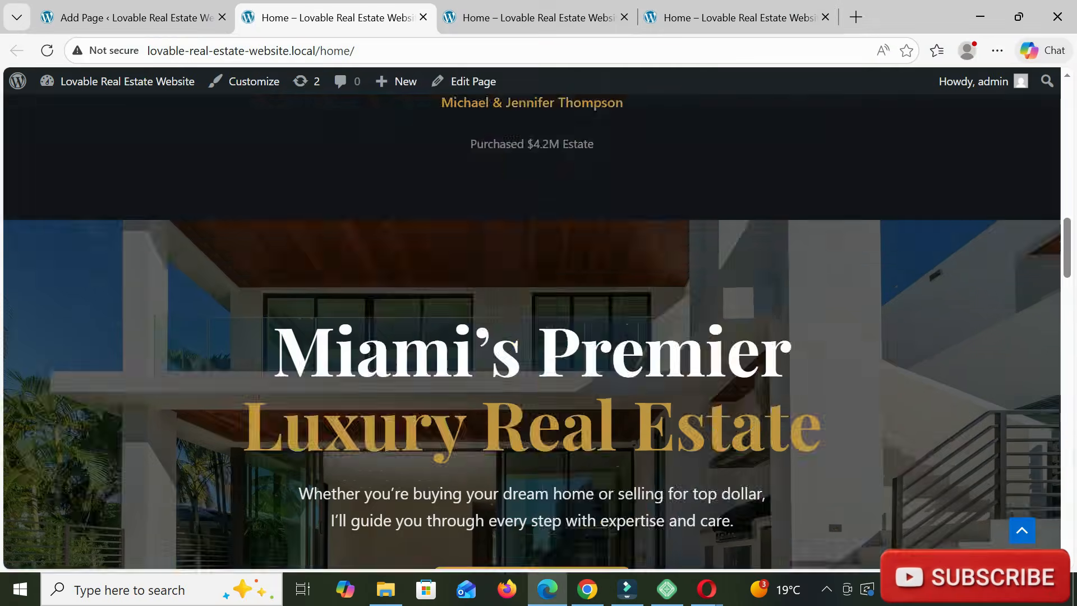
# - Examine the published Home page in Edge from the header and featured-in bar down to the footer
pyautogui.scroll(-10, 538, 331)
pyautogui.scroll(5, 532, 331)
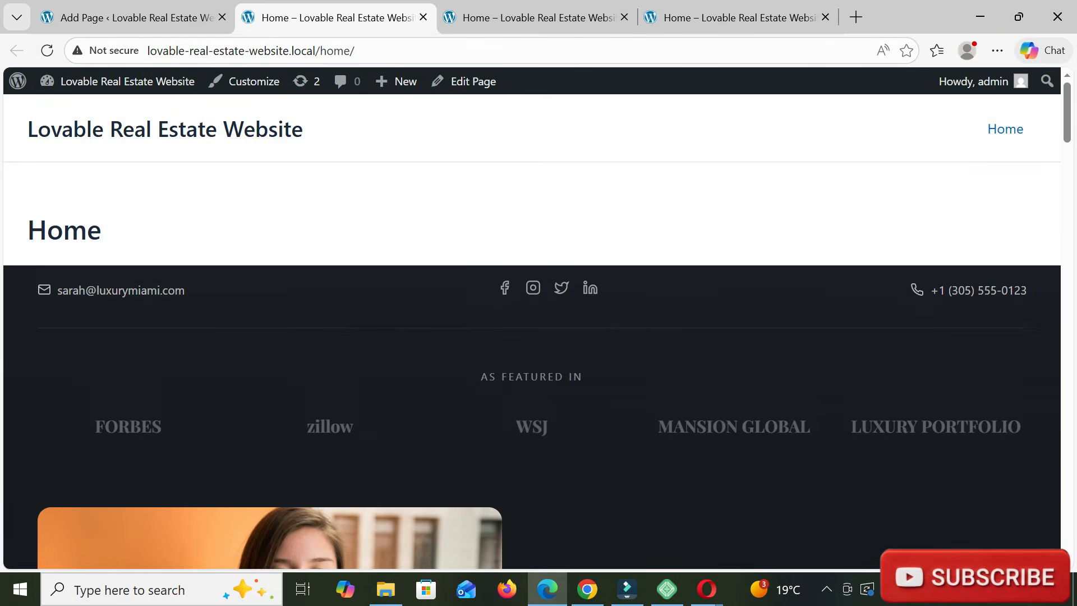
pyautogui.scroll(-20, 532, 331)
pyautogui.scroll(-3, 531, 331)
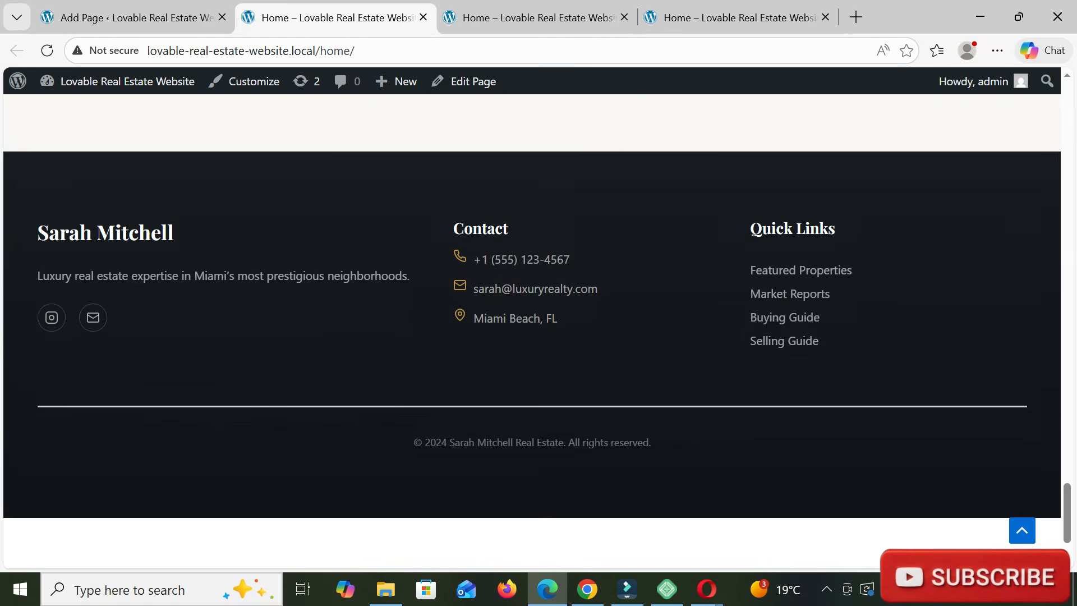
pyautogui.scroll(2, 532, 331)
pyautogui.scroll(-3, 532, 331)
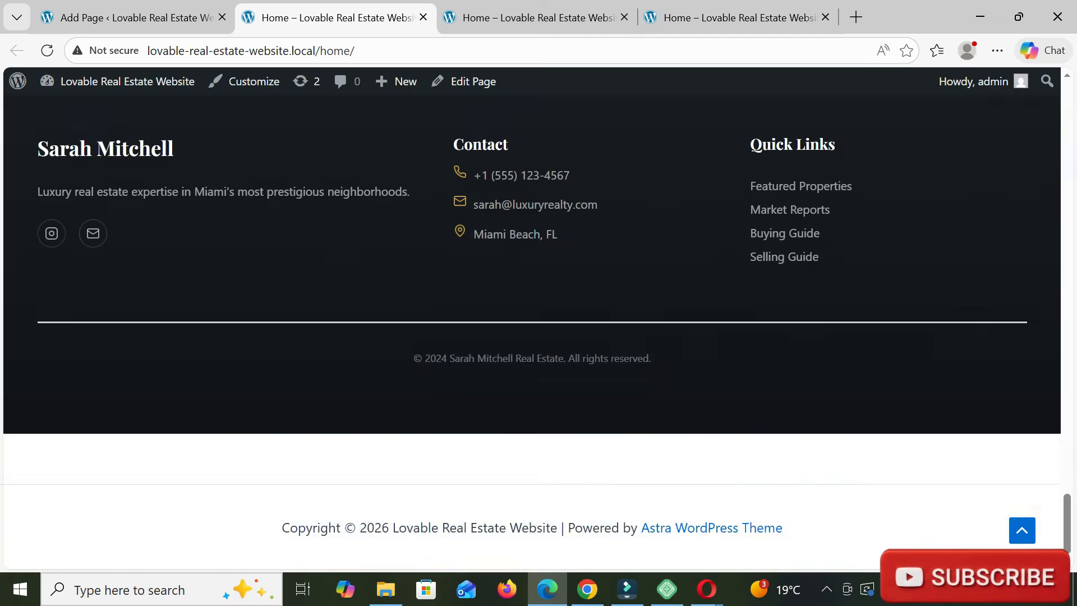
pyautogui.scroll(20, 531, 331)
pyautogui.click(627, 589)
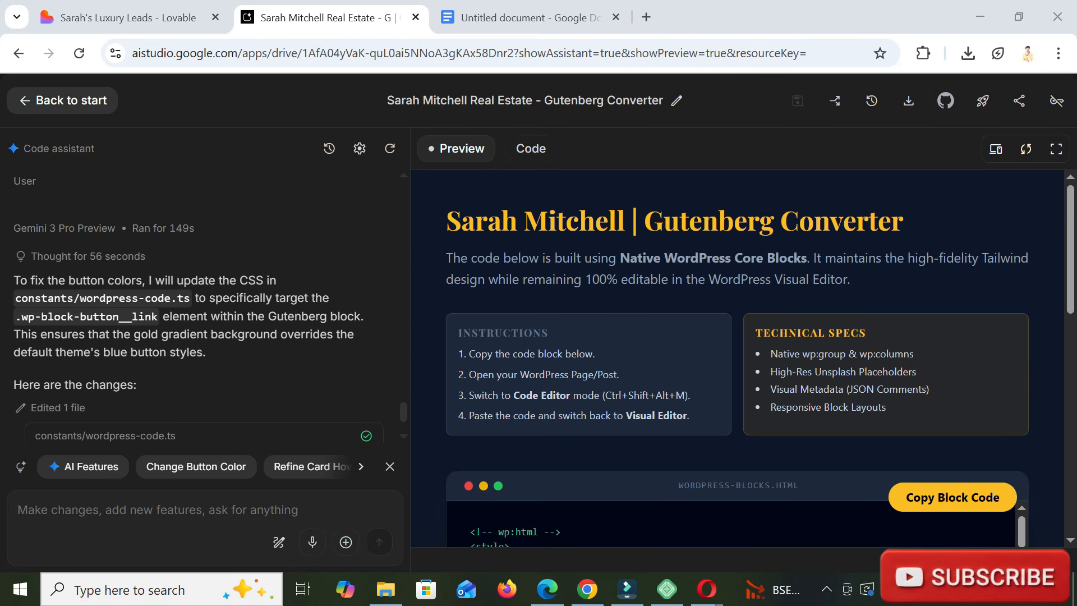
# - Copy the updated block code from AI Studio, replace all the Home page's code with it in the WordPress code editor in Edge, and save
pyautogui.scroll(-3, 737, 359)
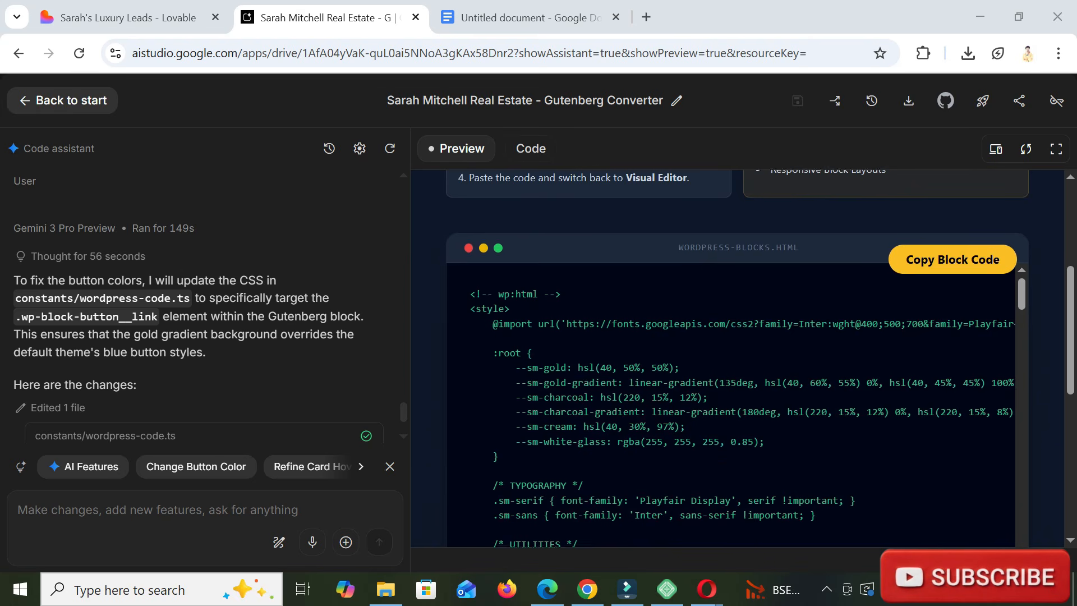
pyautogui.click(953, 245)
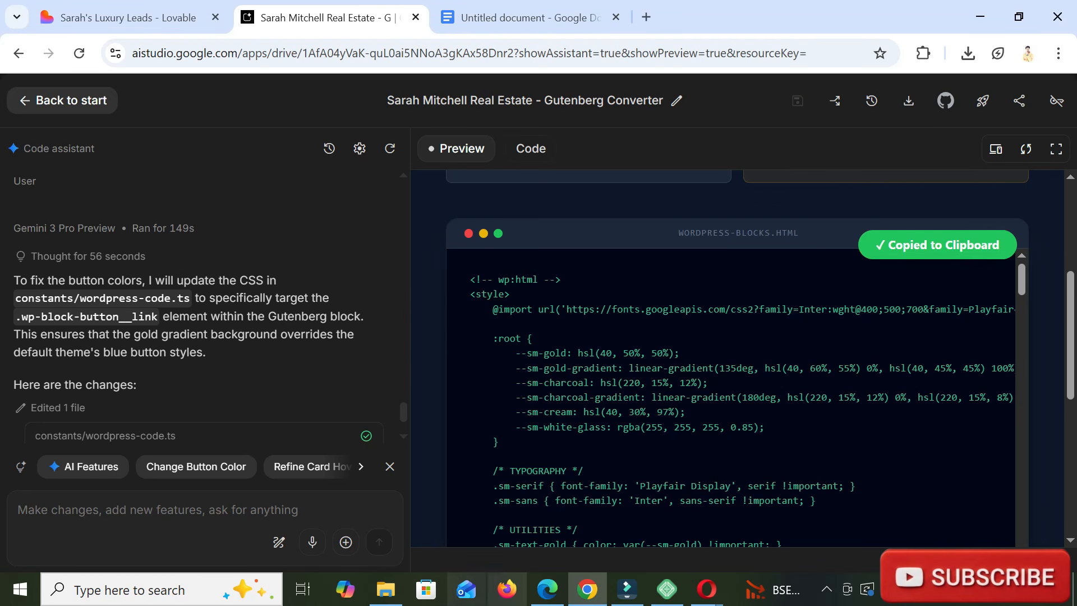
pyautogui.click(547, 589)
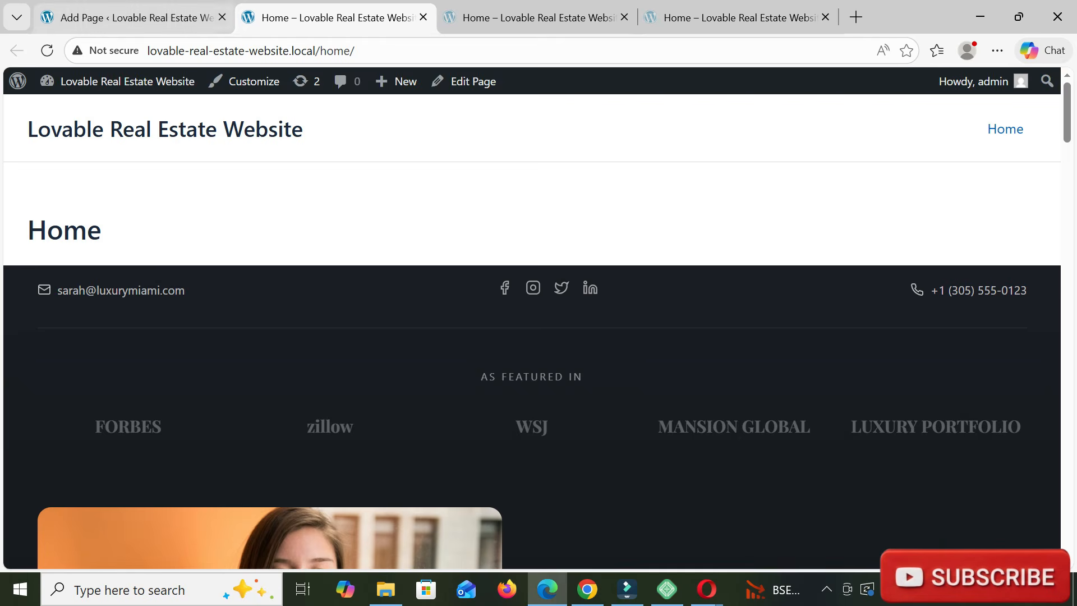
pyautogui.click(129, 17)
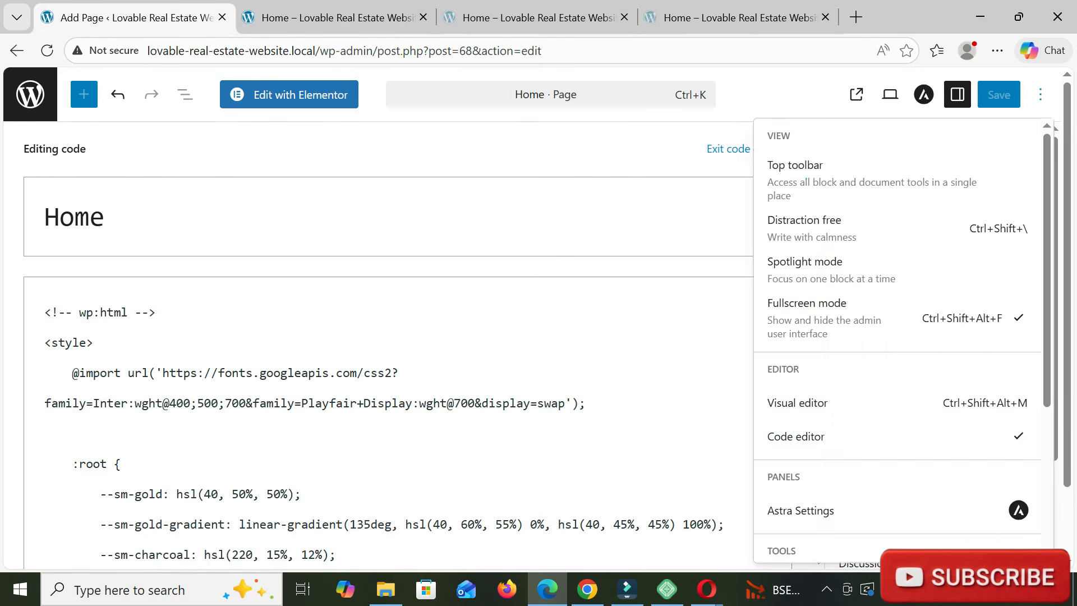
pyautogui.click(94, 342)
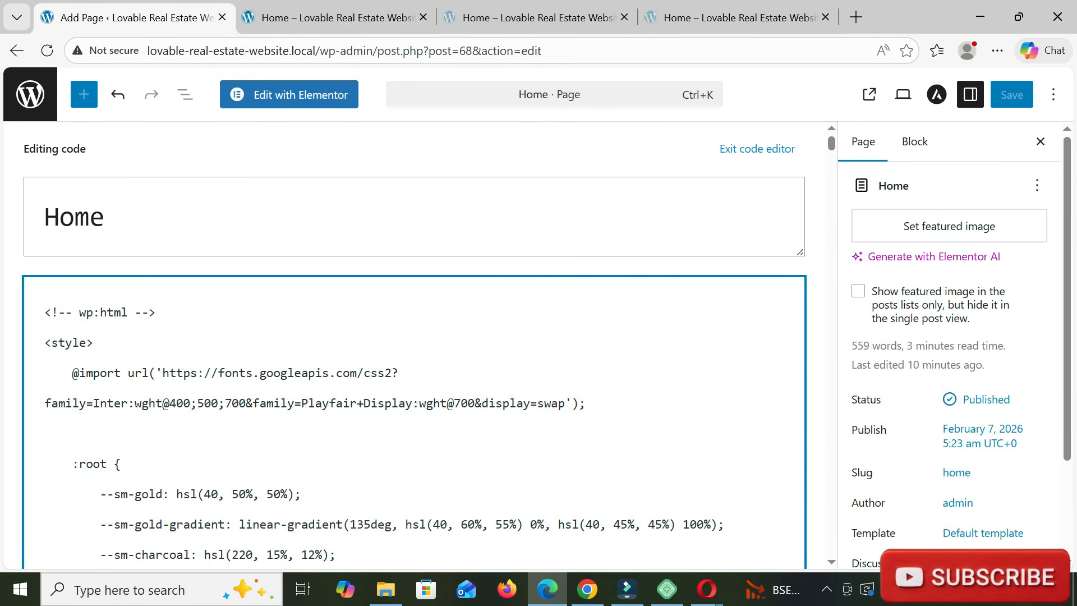
pyautogui.hotkey('ctrl', 'a')
pyautogui.hotkey('ctrl', 'v')
pyautogui.hotkey('ctrl', 's')
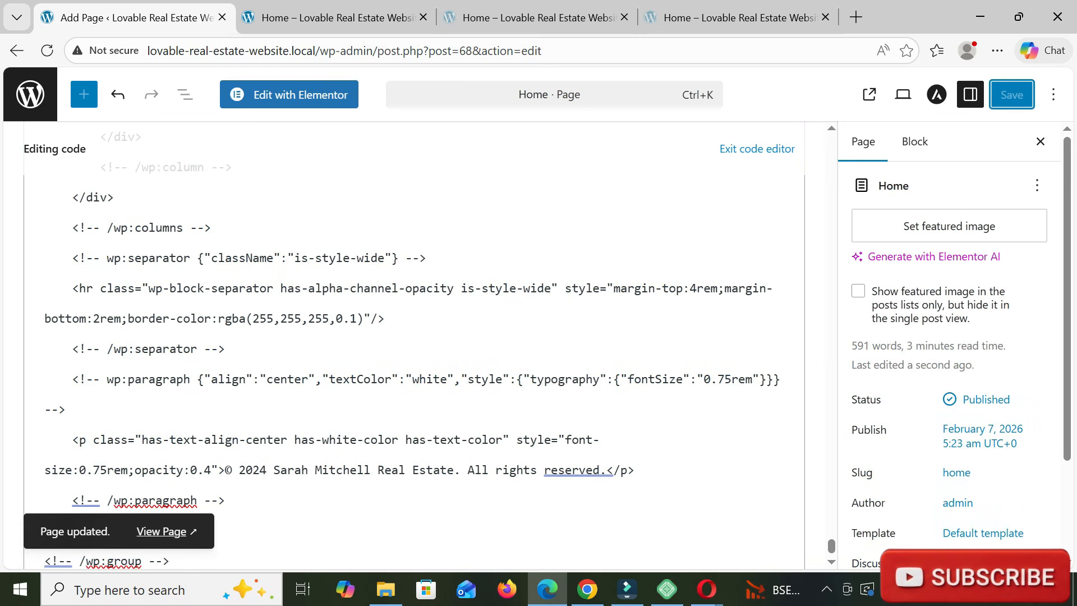
# - Reload the published Home page and check the button colors and all sections down to the footer
pyautogui.click(331, 18)
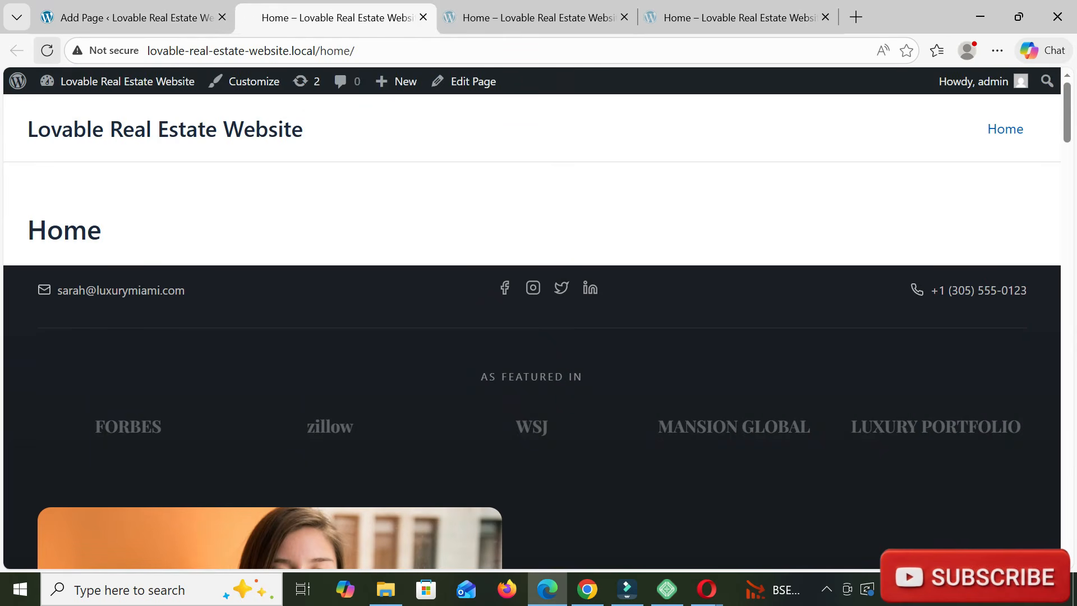
pyautogui.scroll(-12, 532, 331)
pyautogui.scroll(-15, 531, 331)
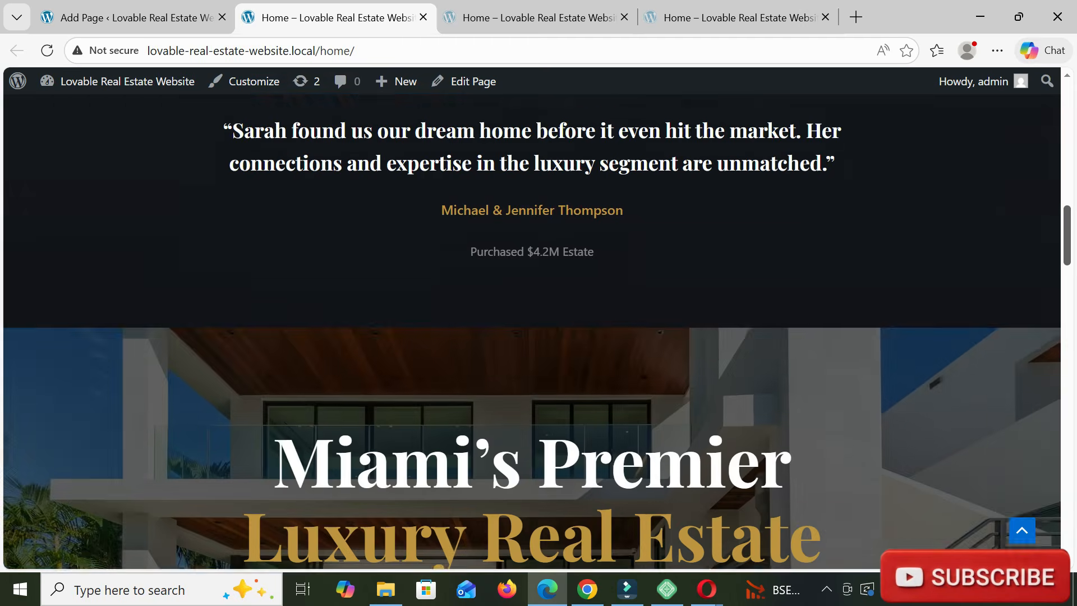
pyautogui.scroll(-15, 532, 331)
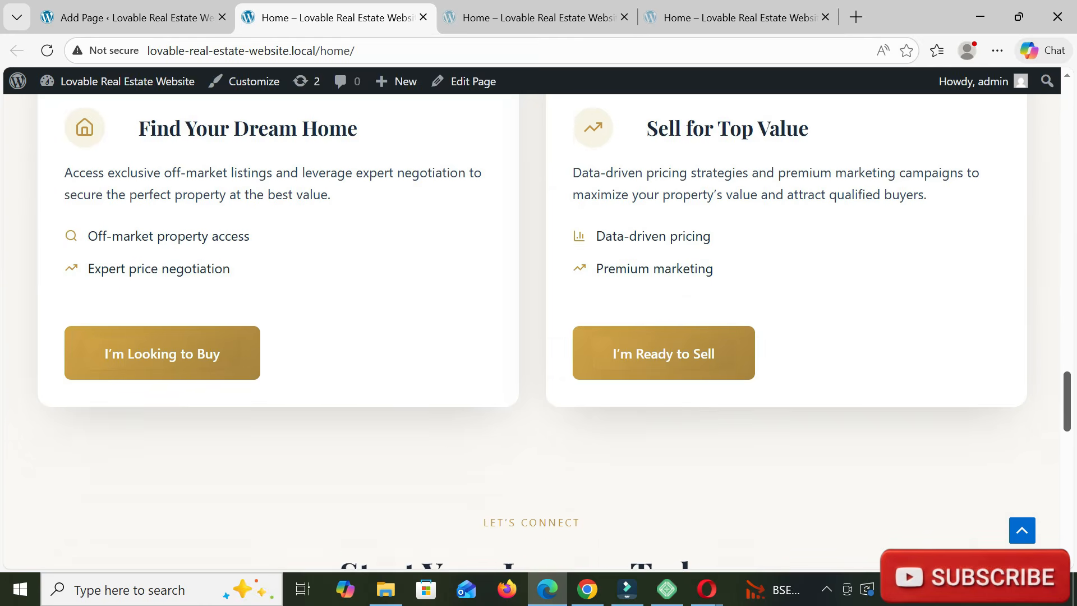
pyautogui.scroll(-5, 532, 331)
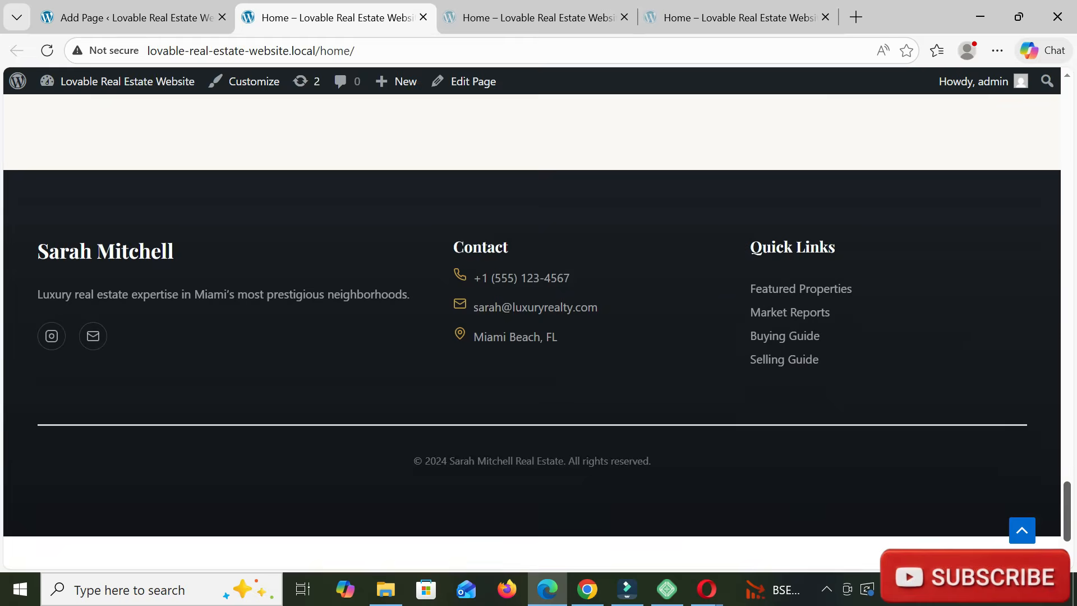
pyautogui.scroll(20, 532, 331)
pyautogui.scroll(20, 532, 331)
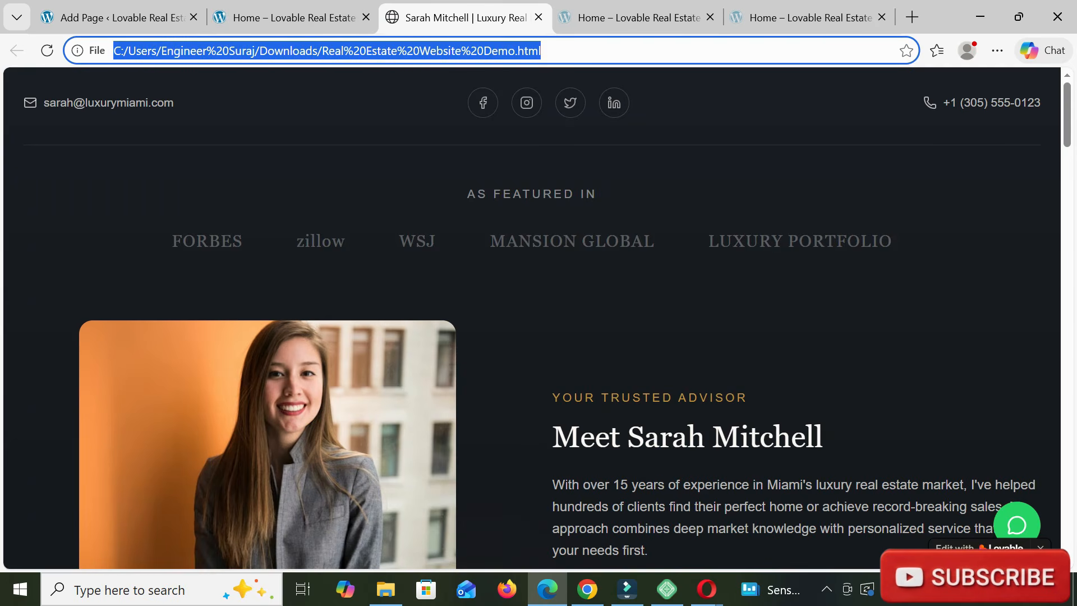
# - Compare the contact bar, featured-in row and advisor section of the original HTML demo with the WordPress Home page
pyautogui.scroll(-4, 532, 317)
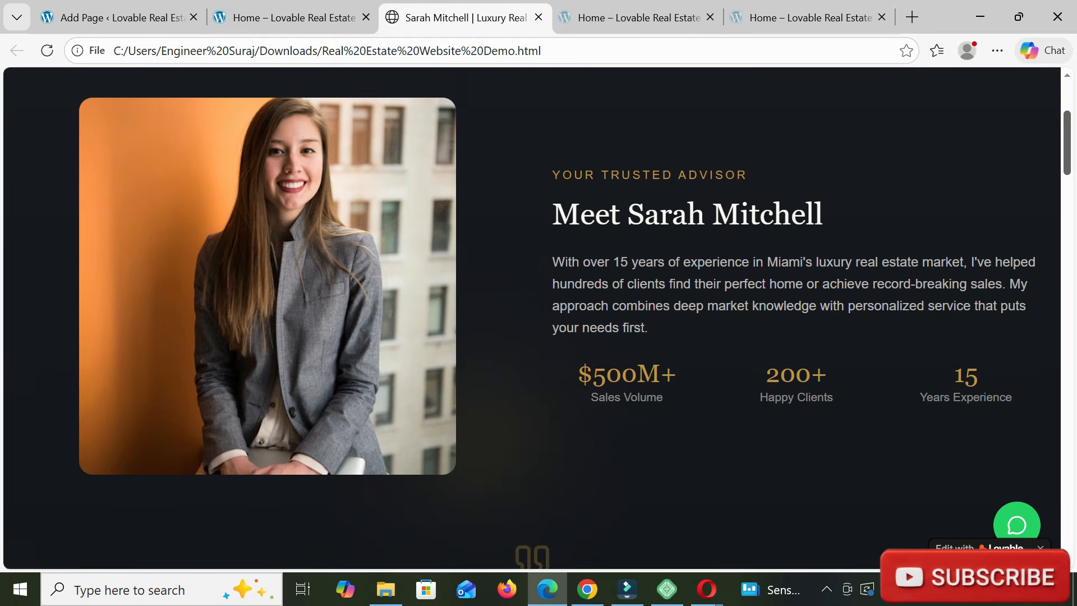
pyautogui.moveTo(1067, 141); pyautogui.dragTo(1067, 113)
pyautogui.click(293, 17)
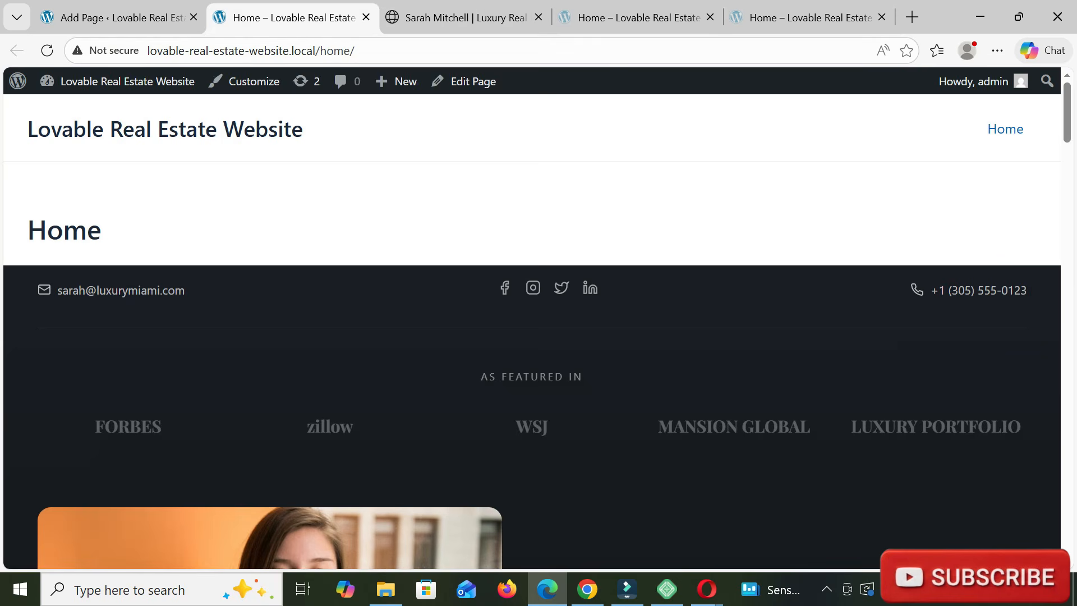
pyautogui.scroll(-6, 531, 331)
pyautogui.scroll(5, 532, 330)
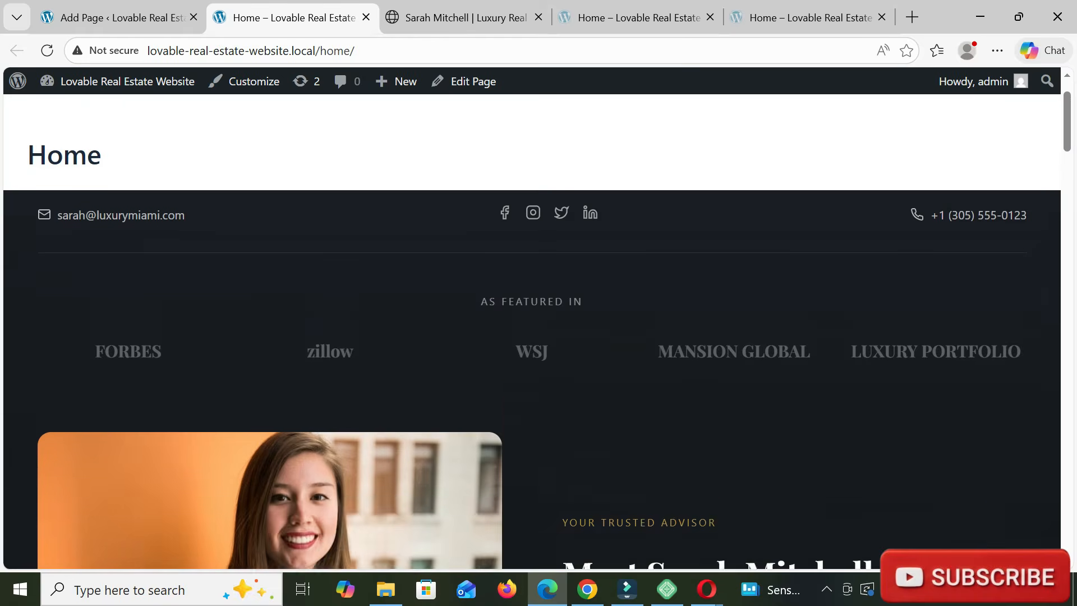
pyautogui.scroll(1, 532, 331)
pyautogui.scroll(-1, 532, 331)
pyautogui.scroll(1, 532, 330)
pyautogui.scroll(-4, 532, 330)
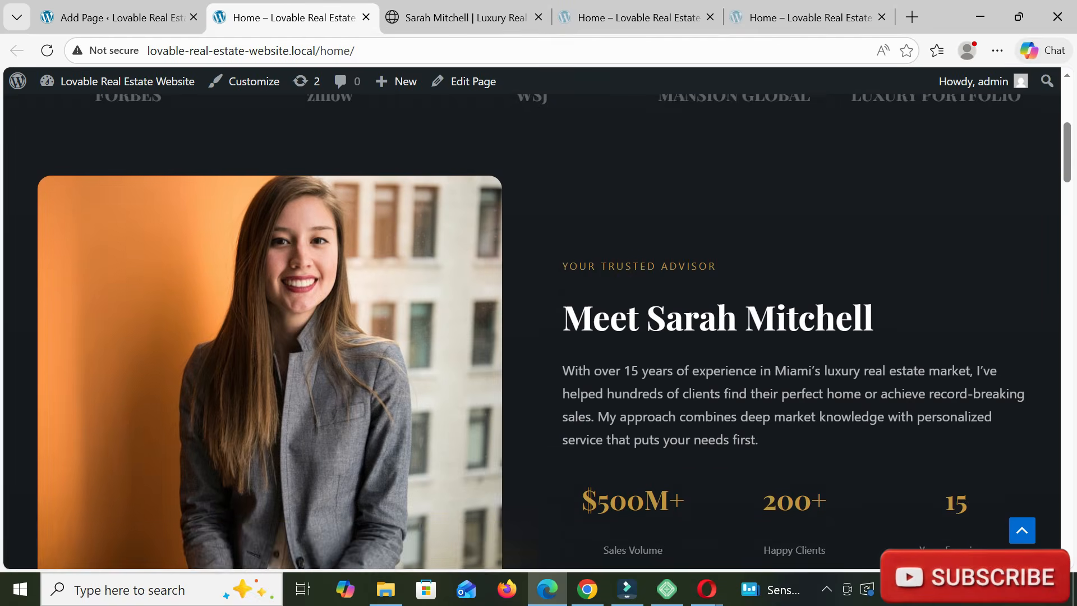
pyautogui.scroll(4, 532, 331)
# - Highlight the theme's header and page title, and the copyright lines in the footer, on the published Home page
pyautogui.hotkey('ctrl', 'a')
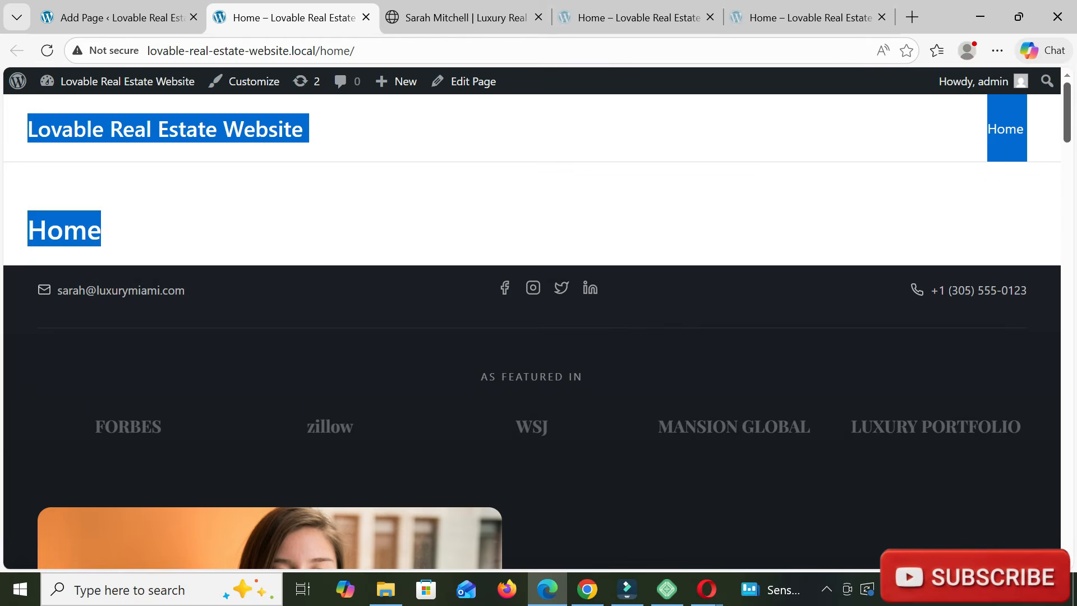
pyautogui.scroll(-20, 531, 331)
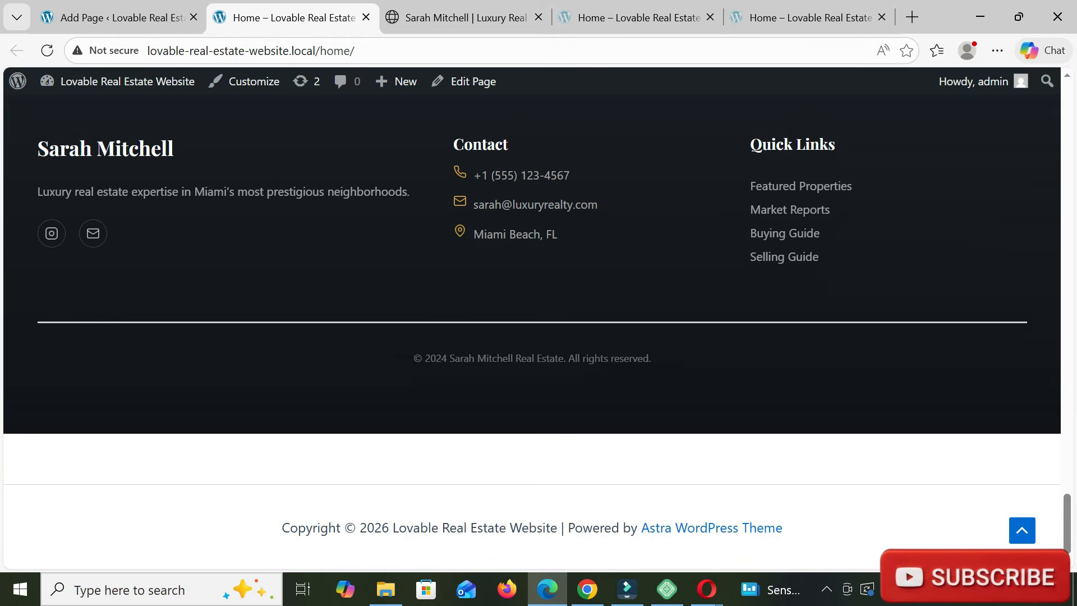
pyautogui.moveTo(413, 358); pyautogui.dragTo(783, 529)
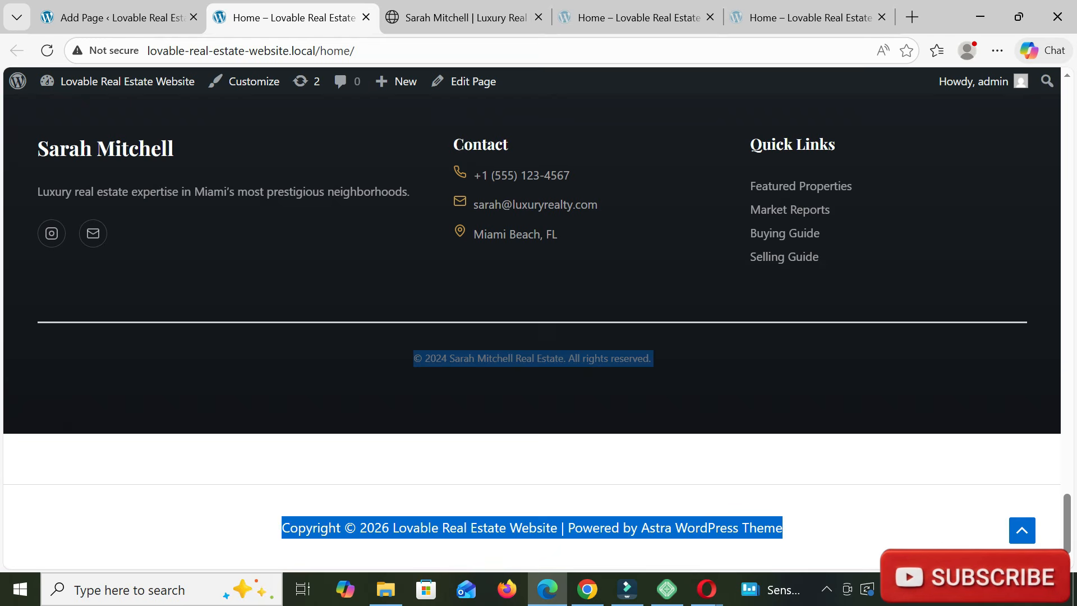
pyautogui.click(532, 404)
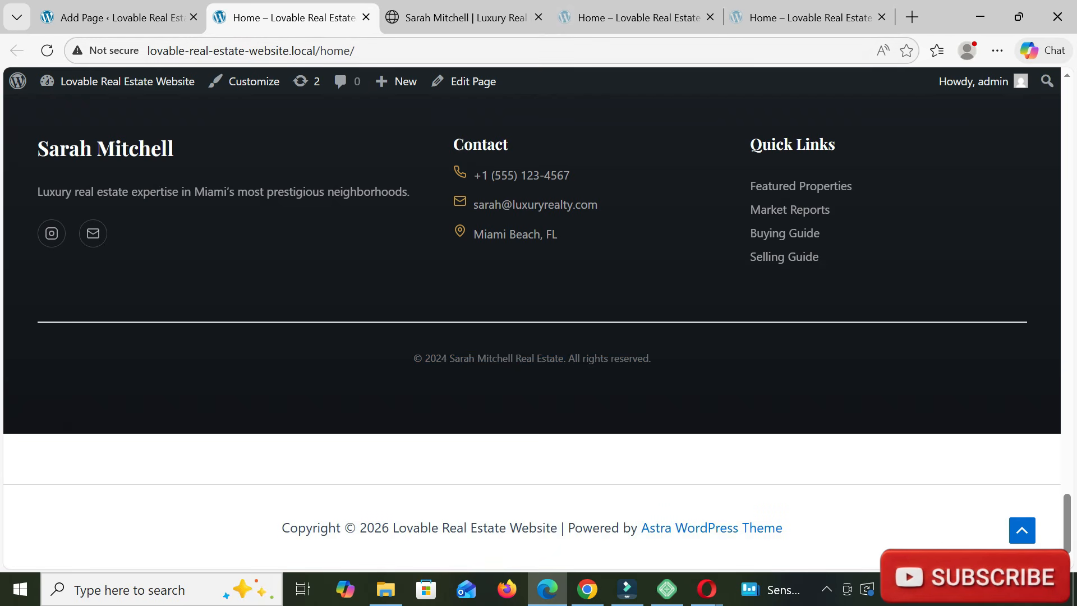
pyautogui.scroll(14, 532, 331)
# - Set the Home page's container layout to Full Width in the Astra Settings
pyautogui.click(121, 17)
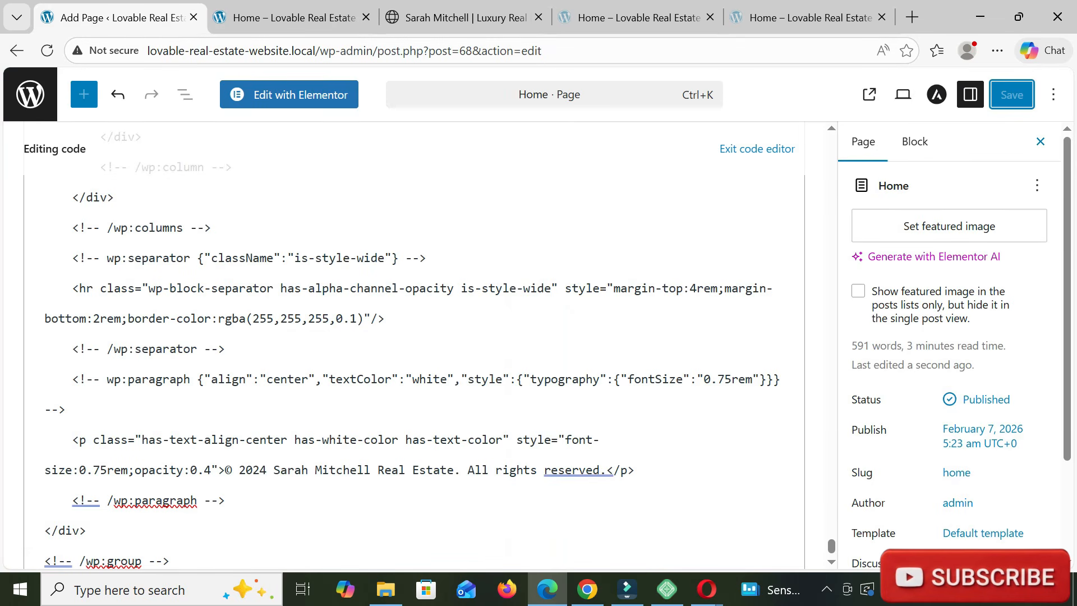
pyautogui.click(1040, 141)
pyautogui.click(936, 94)
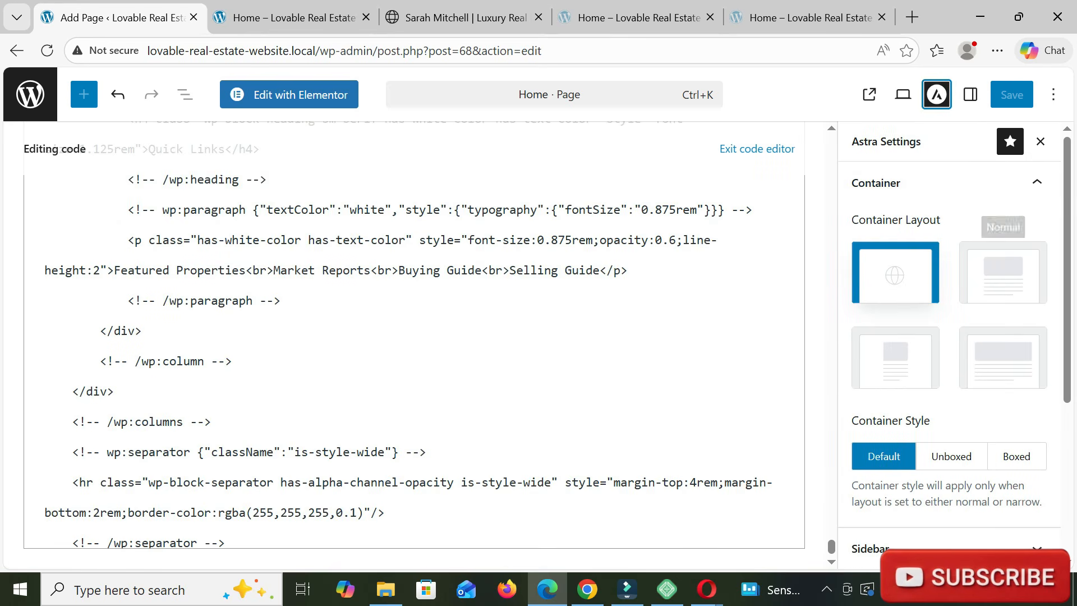
pyautogui.click(1003, 357)
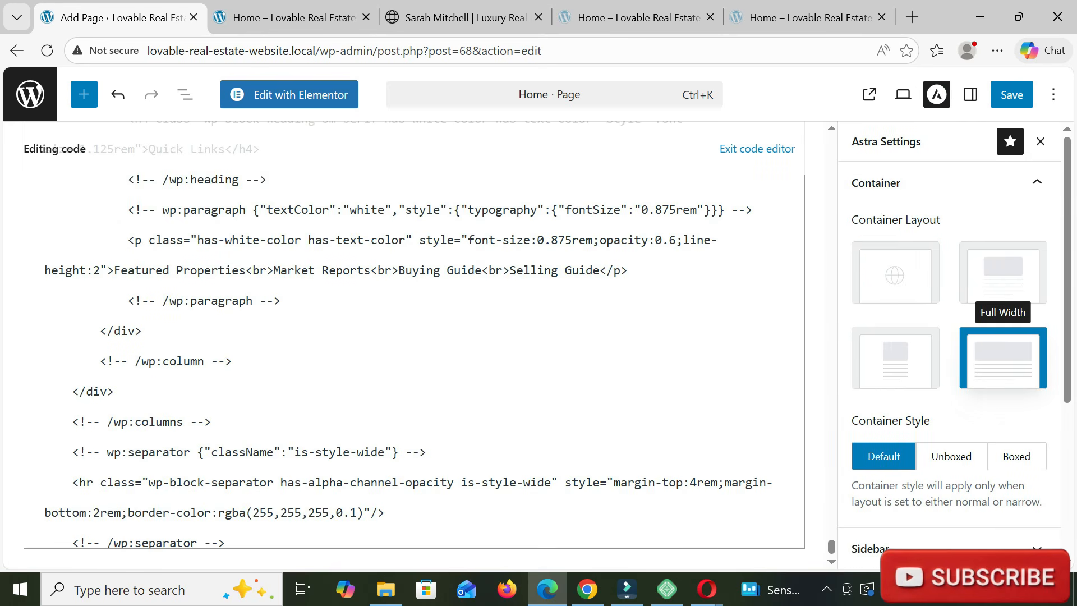
# - Set the Home page's sidebar layout to the option without a sidebar in the Astra Settings
pyautogui.scroll(-3, 1003, 357)
pyautogui.scroll(-2, 1003, 351)
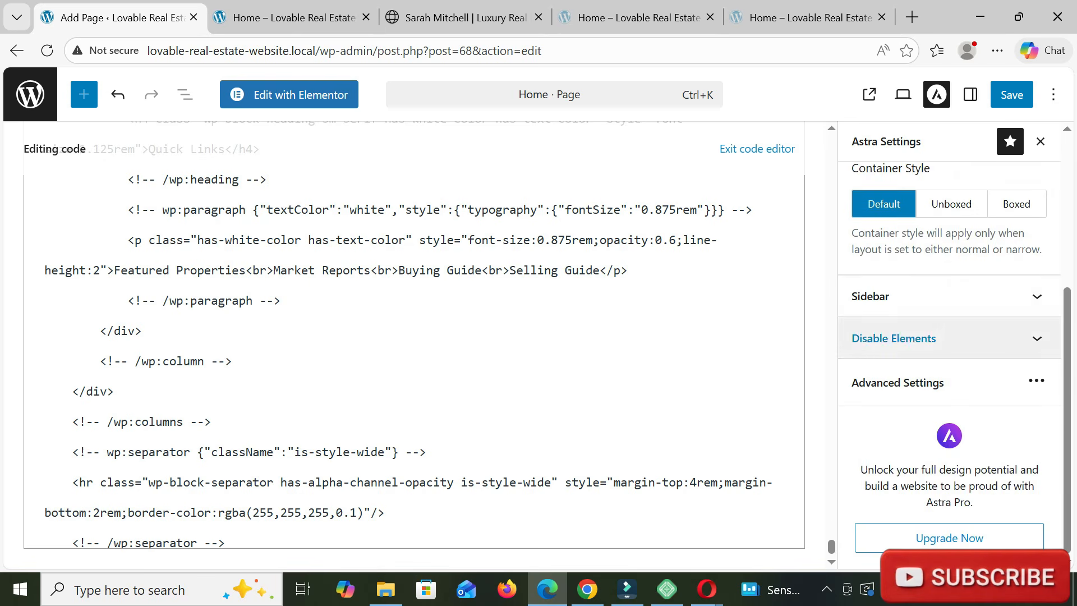
pyautogui.click(1002, 300)
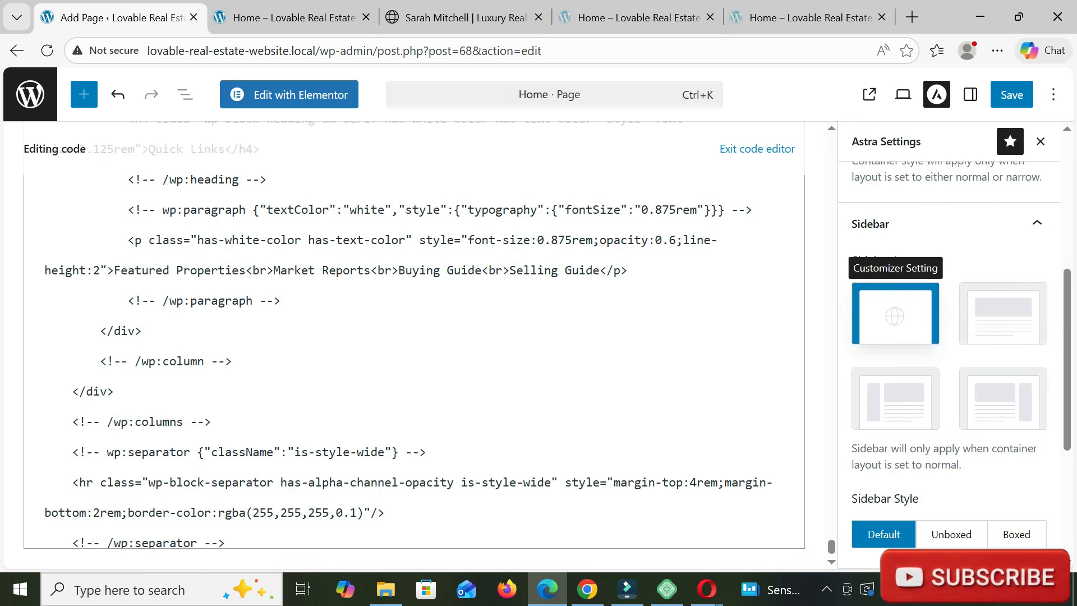
pyautogui.click(1003, 313)
pyautogui.scroll(-4, 1002, 314)
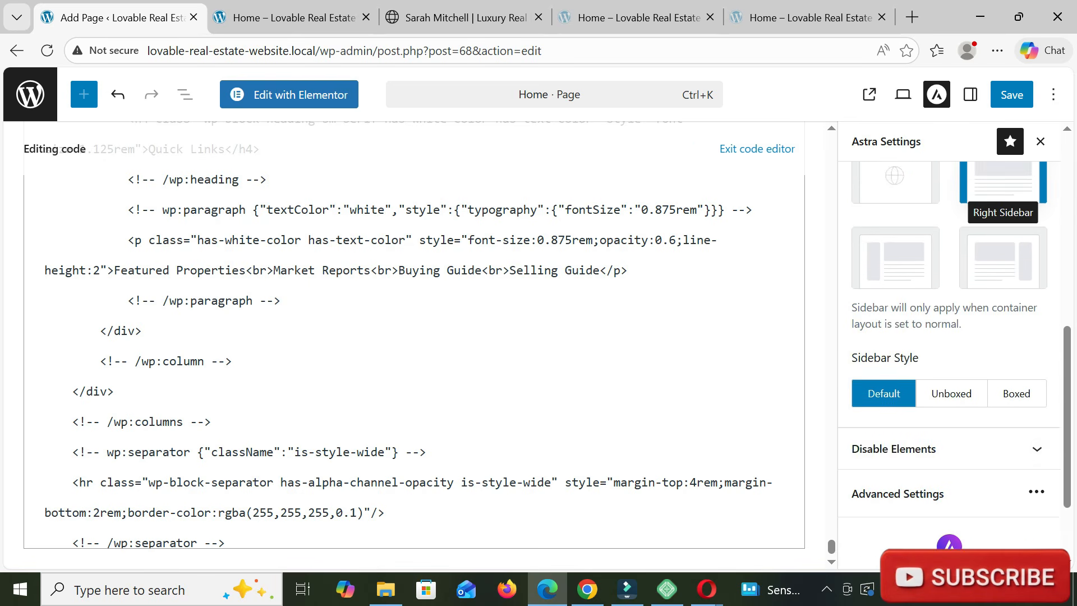
# - Disable the theme's header and footer for the Home page in the Astra Settings and save the page
pyautogui.click(1003, 337)
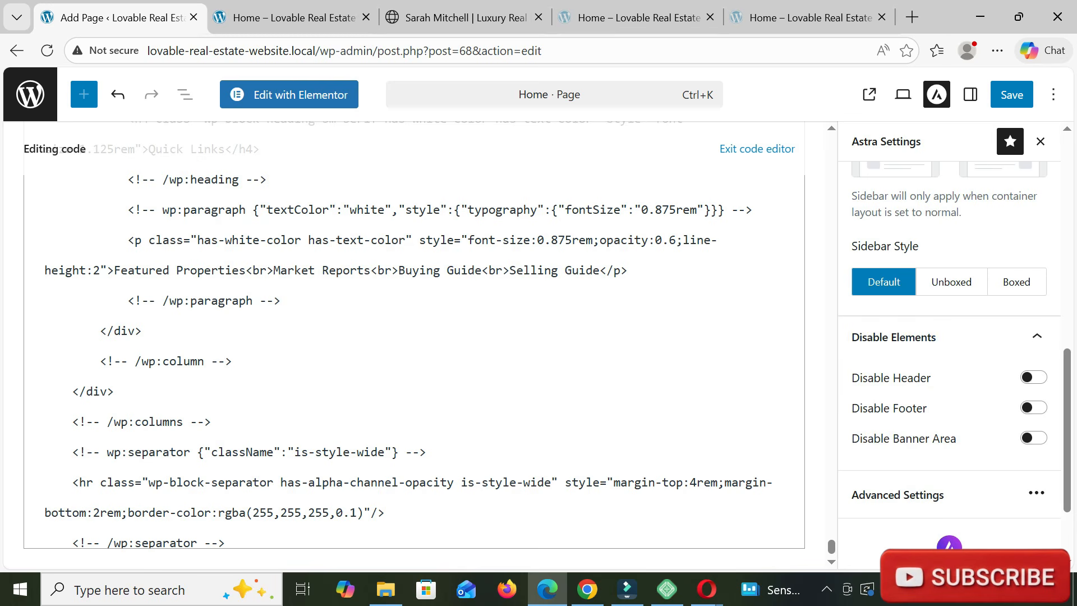
pyautogui.click(1033, 377)
pyautogui.click(1033, 407)
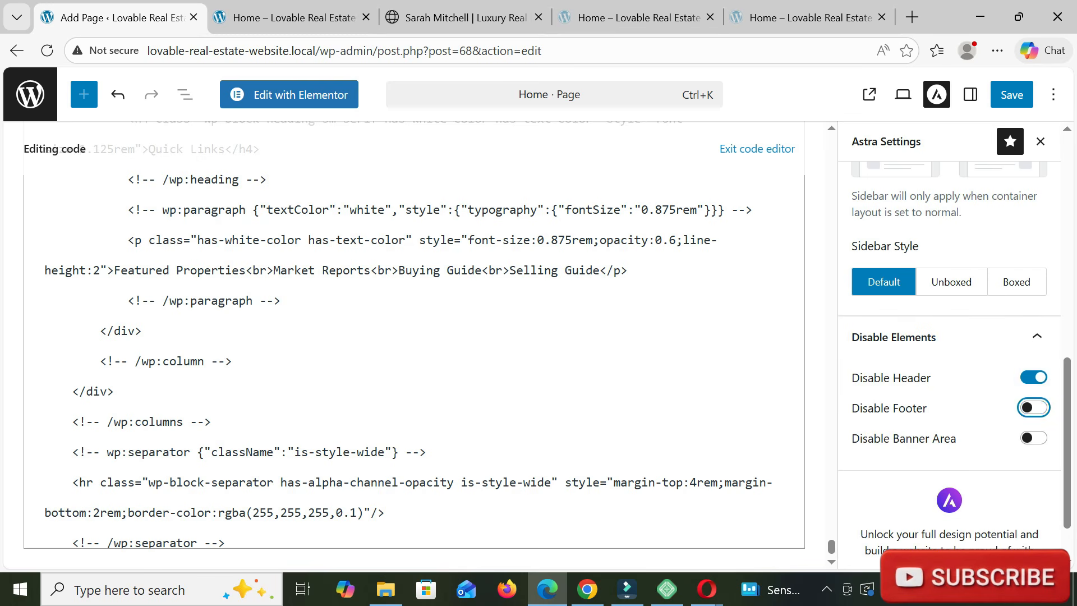
pyautogui.hotkey('ctrl', 's')
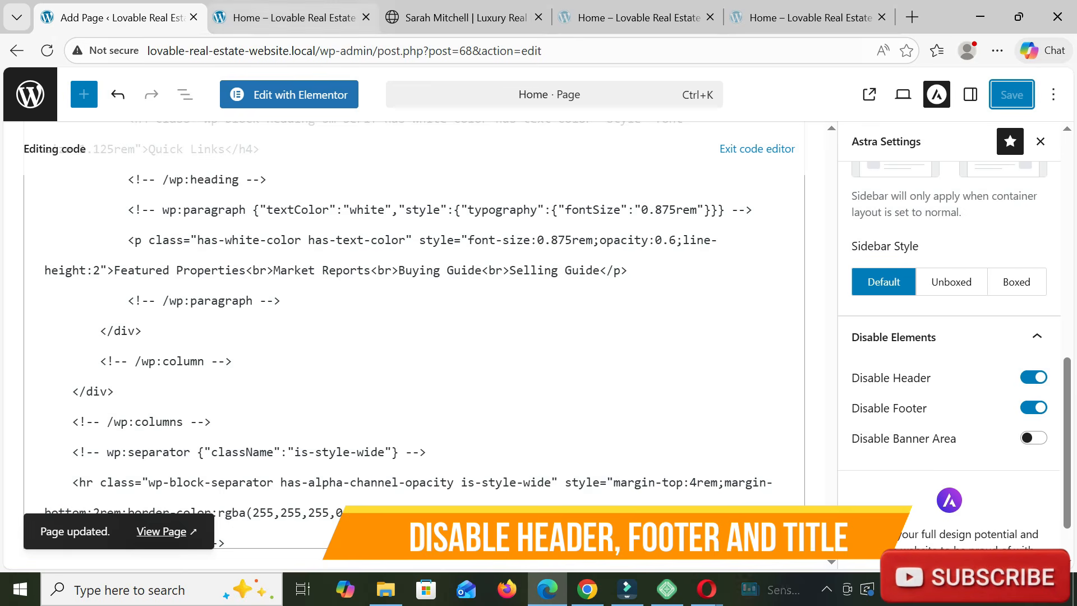
# - Reload the published Home page and check the area above the contact bar for the theme header and page title
pyautogui.click(285, 17)
pyautogui.moveTo(1066, 381); pyautogui.dragTo(1067, 109)
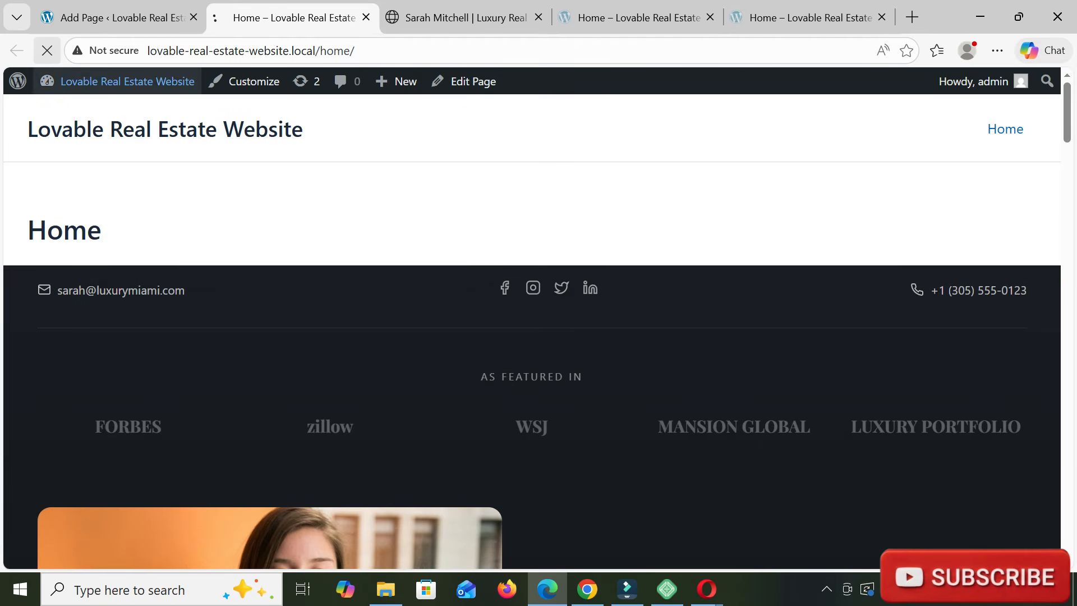
pyautogui.scroll(-1, 532, 384)
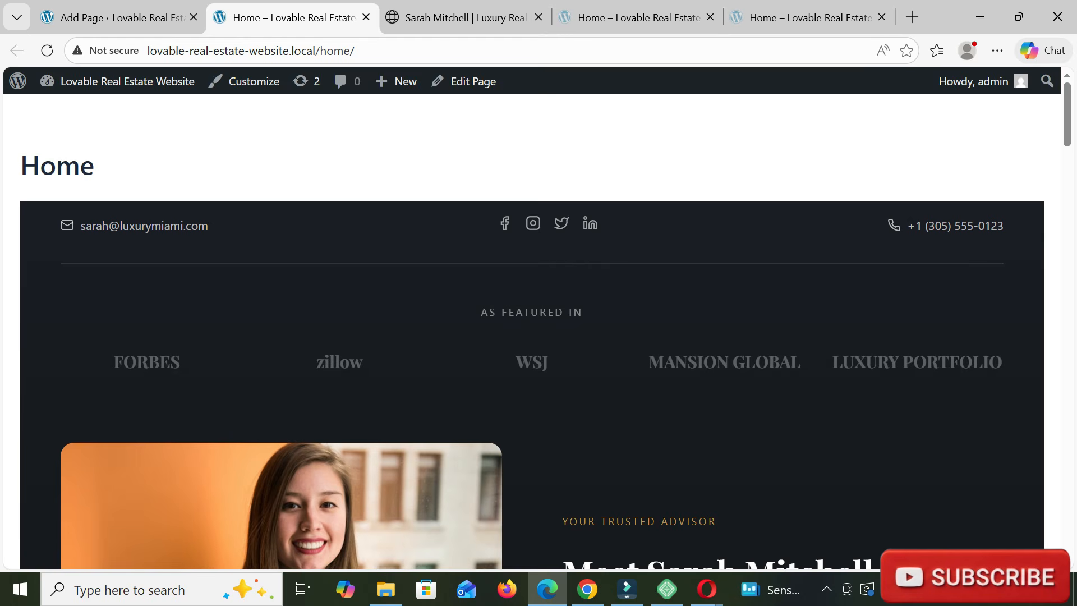
# - Return to the Home page's editing tab and switch from the code editor to the visual editor
pyautogui.click(120, 18)
pyautogui.scroll(5, 505, 336)
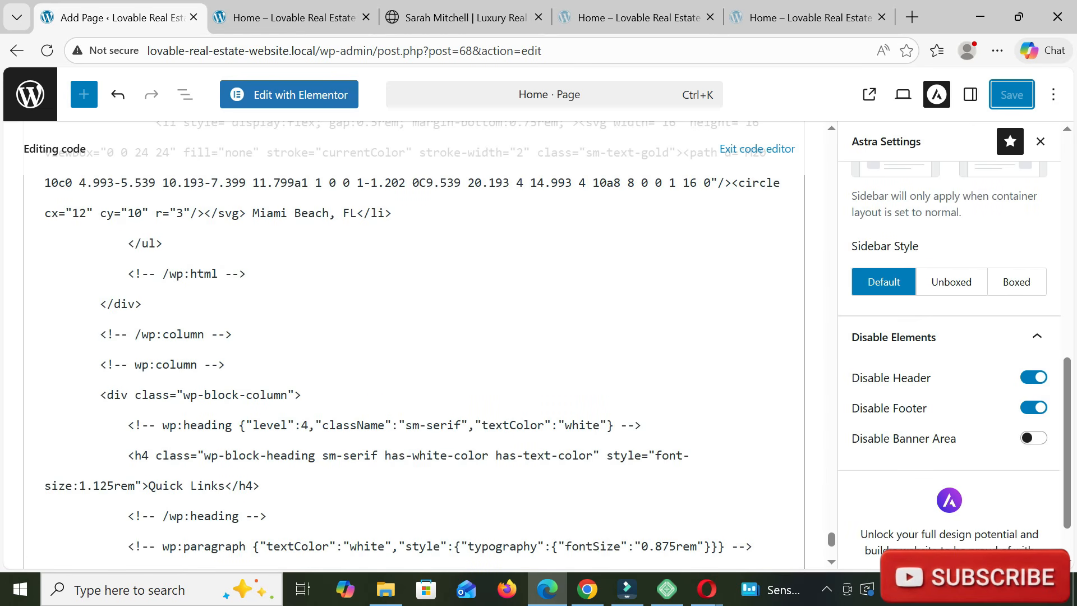
pyautogui.scroll(5, 415, 342)
pyautogui.moveTo(831, 227); pyautogui.dragTo(831, 144)
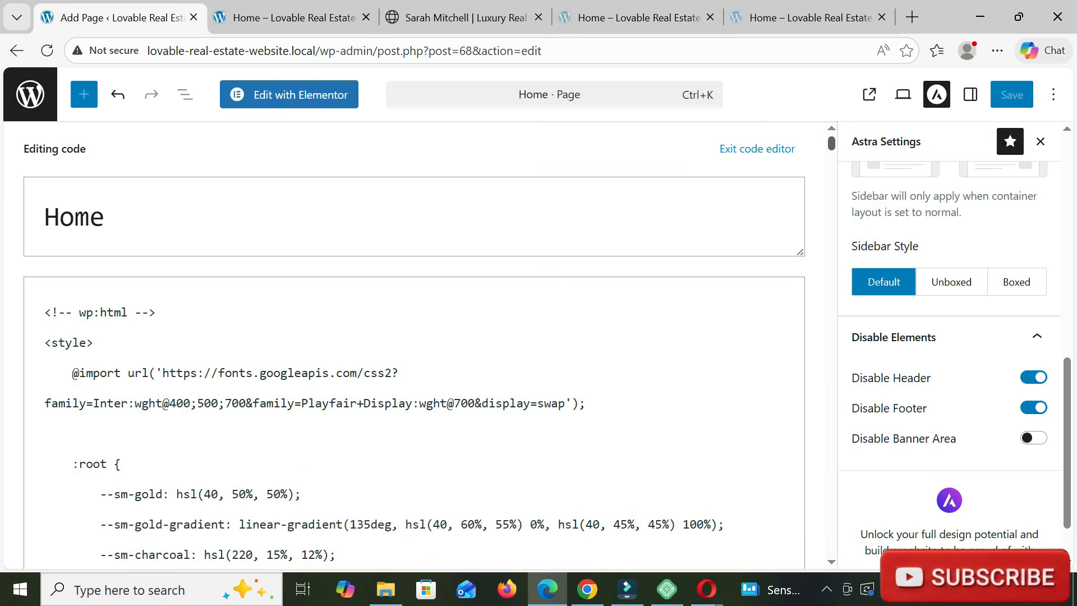
pyautogui.click(60, 216)
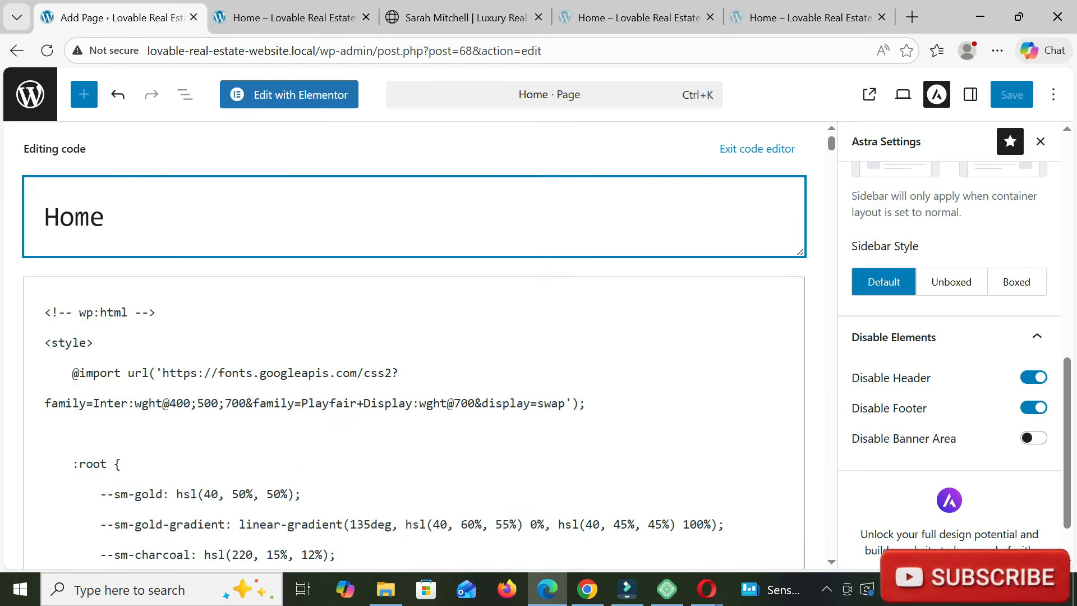
pyautogui.click(1054, 94)
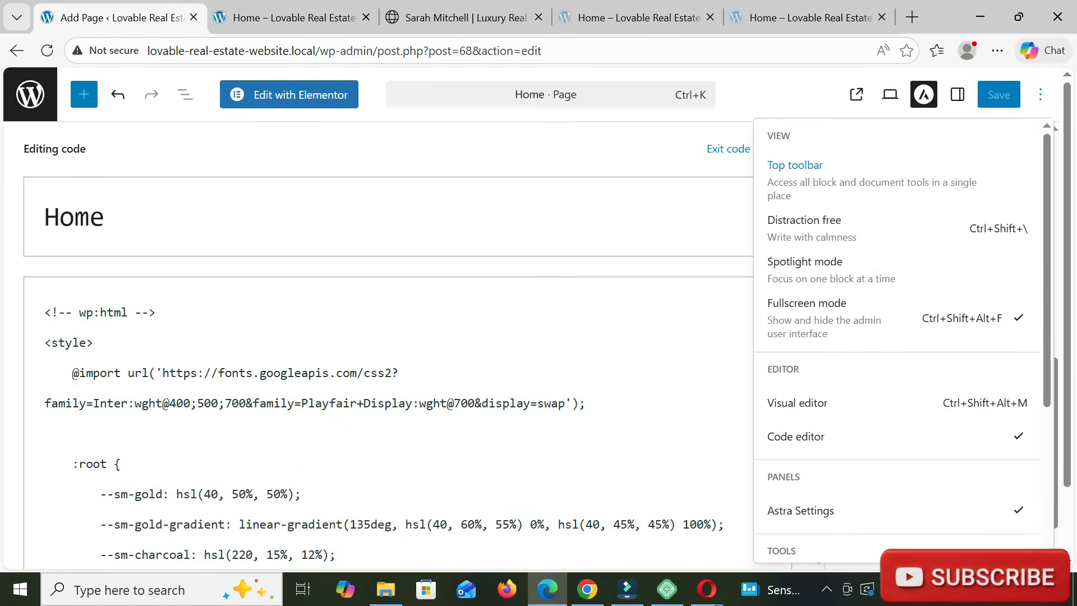
pyautogui.click(813, 403)
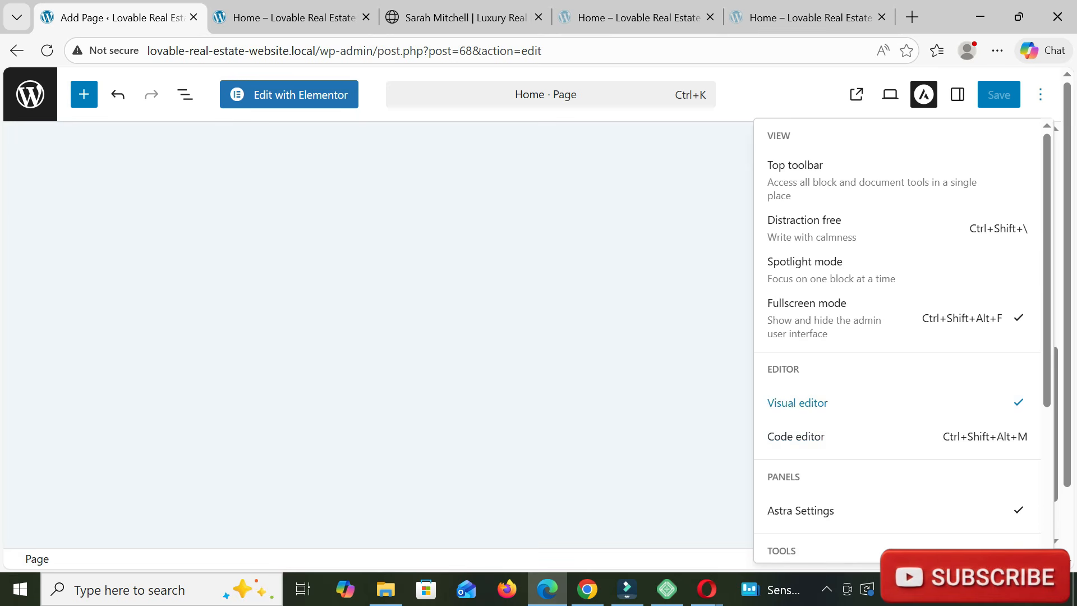
# - Hide the Home page title and save the page
pyautogui.click(39, 203)
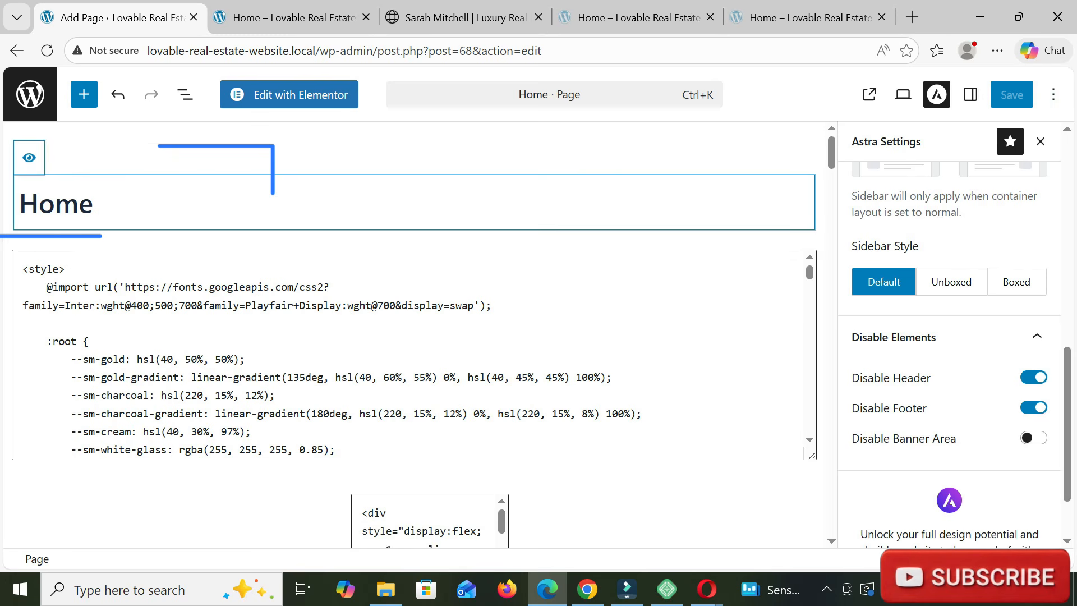
pyautogui.click(30, 157)
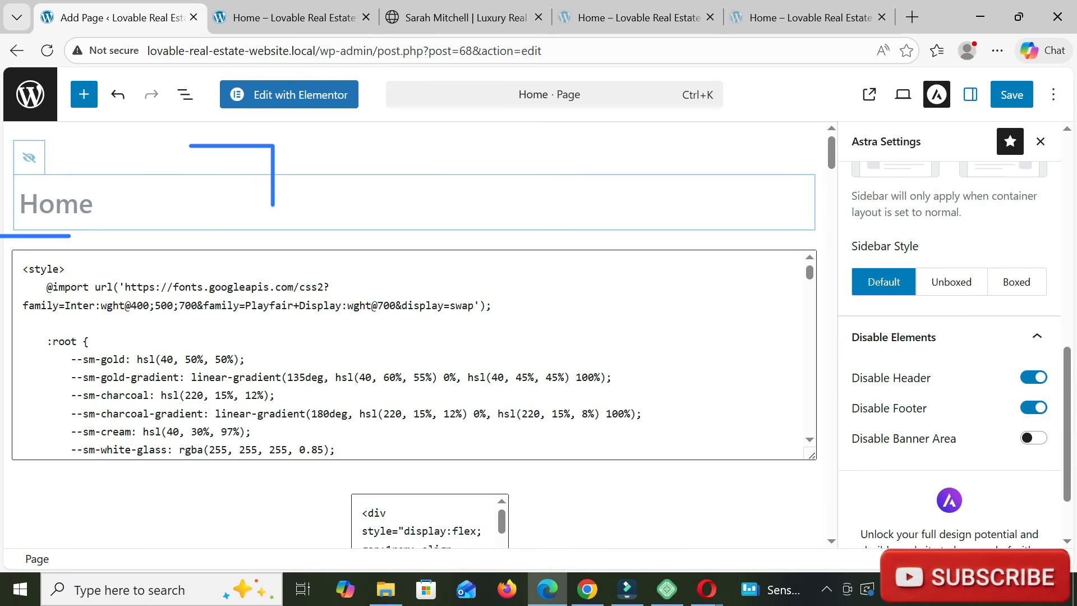
pyautogui.hotkey('ctrl', 's')
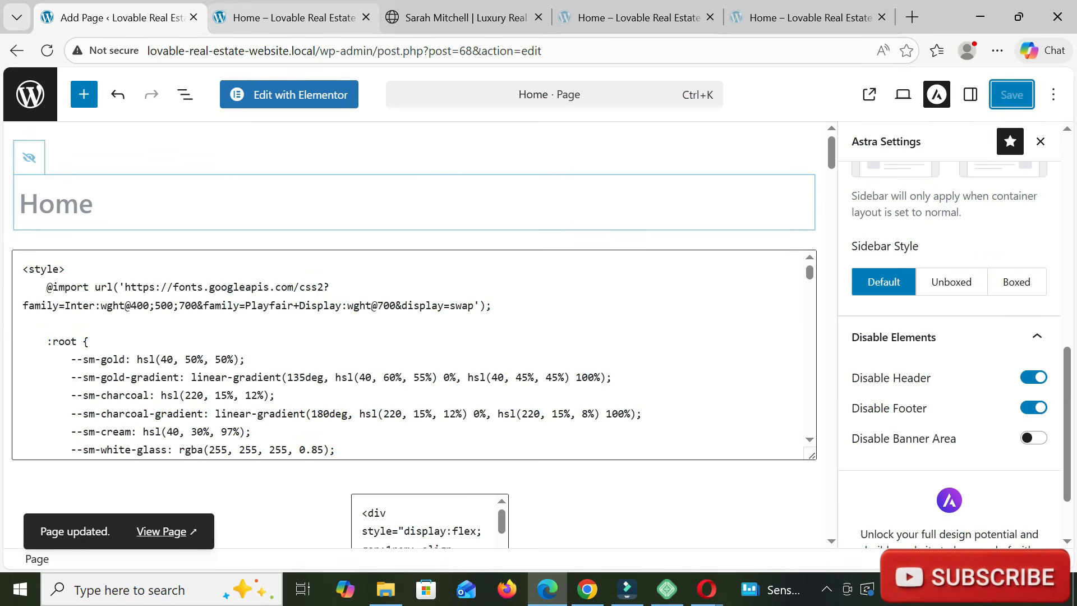
# - Reload the published Home page and check it from the hero section down to the footer and back up
pyautogui.click(285, 18)
pyautogui.click(47, 51)
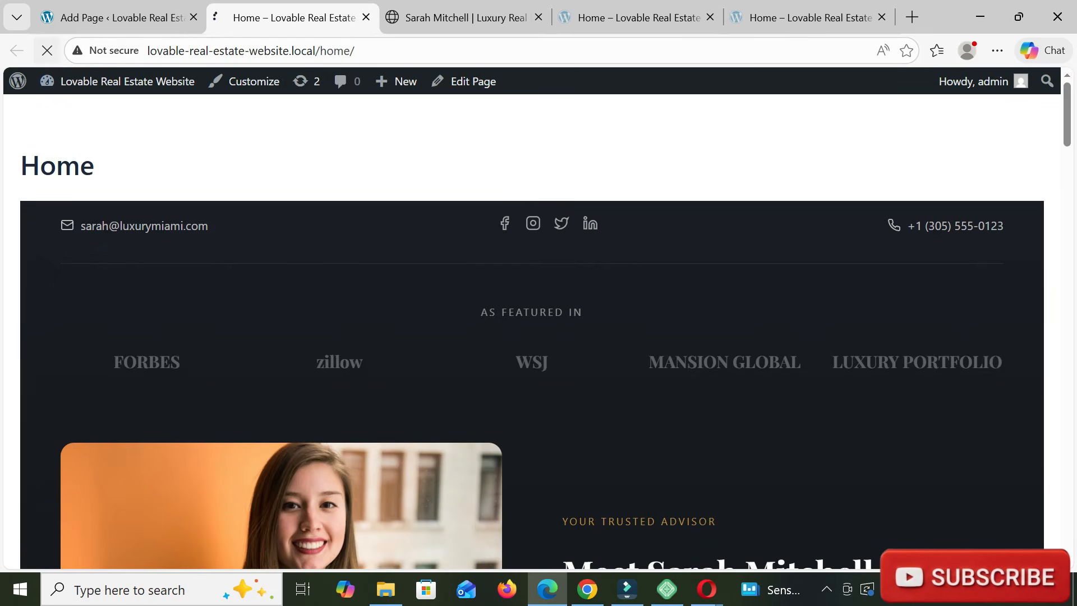
pyautogui.scroll(-20, 532, 330)
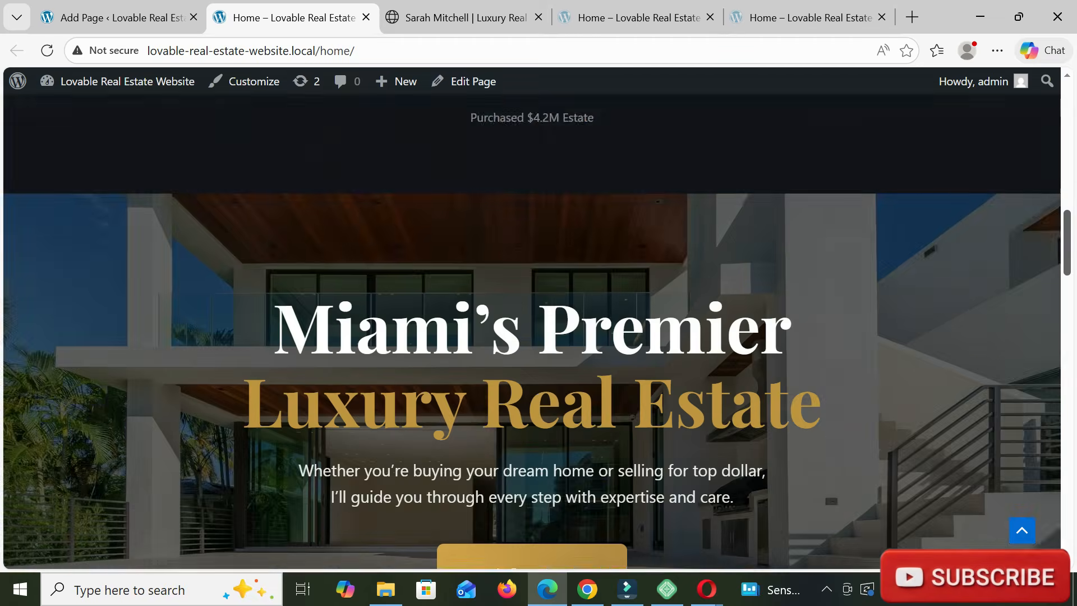
pyautogui.scroll(-5, 531, 331)
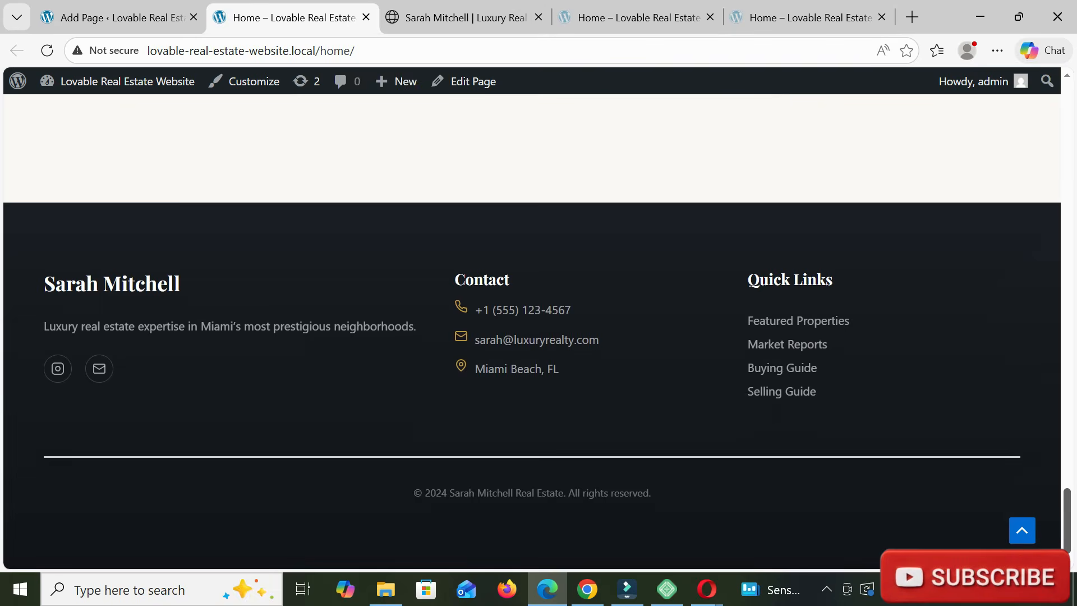
pyautogui.scroll(20, 532, 331)
pyautogui.moveTo(1067, 208); pyautogui.dragTo(1066, 115)
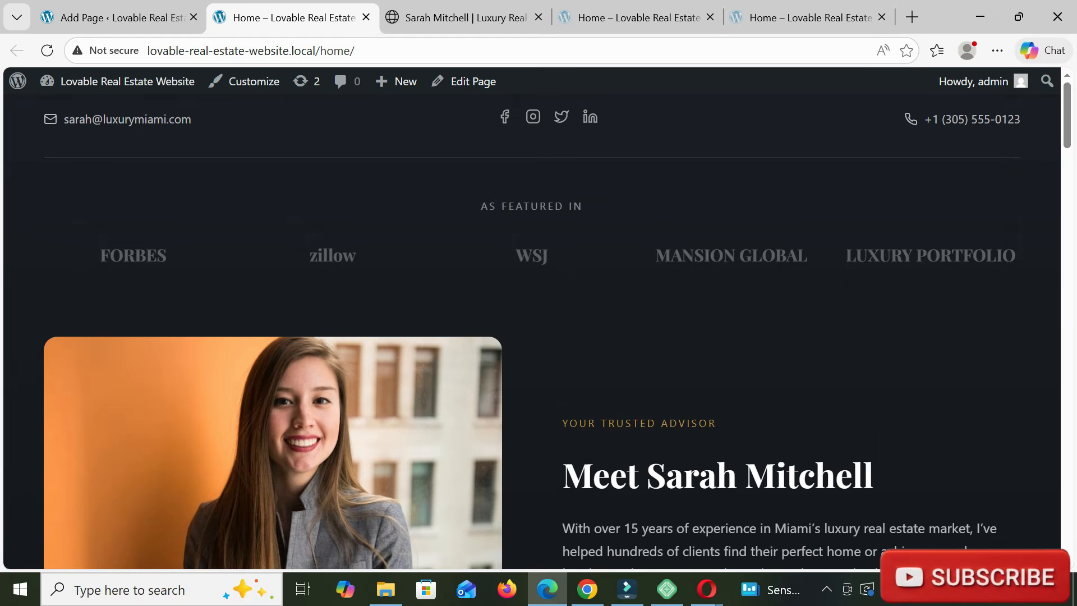
# - Compare the contact bar, featured-in row and advisor section of the published WordPress page with the original HTML demo
pyautogui.click(466, 18)
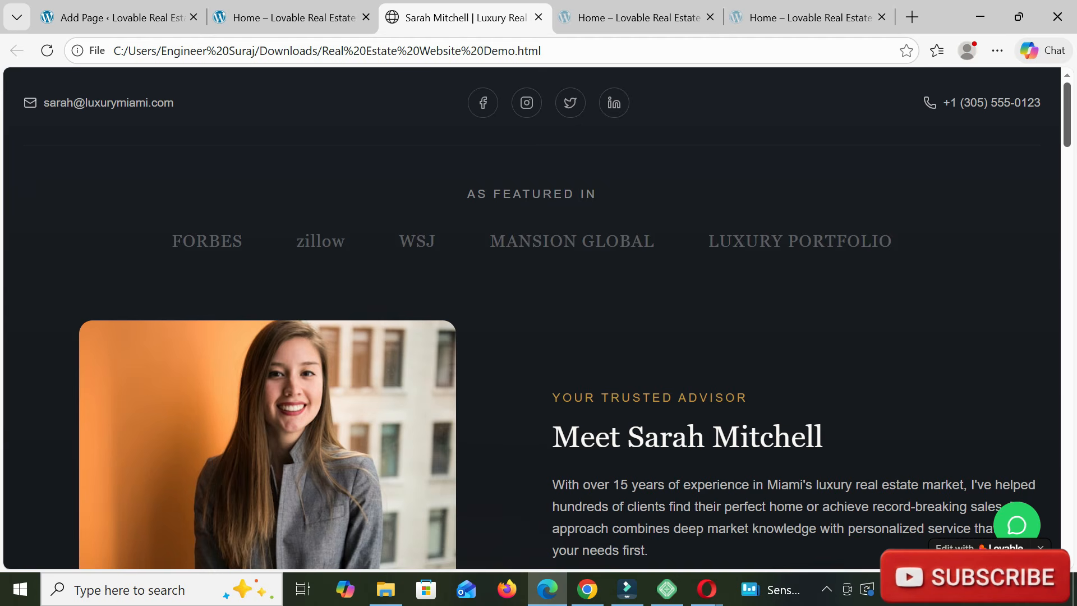
pyautogui.moveTo(1067, 115)
pyautogui.mouseDown()
pyautogui.moveTo(1066, 189)
pyautogui.moveTo(1066, 115)
pyautogui.mouseUp()
pyautogui.click(286, 17)
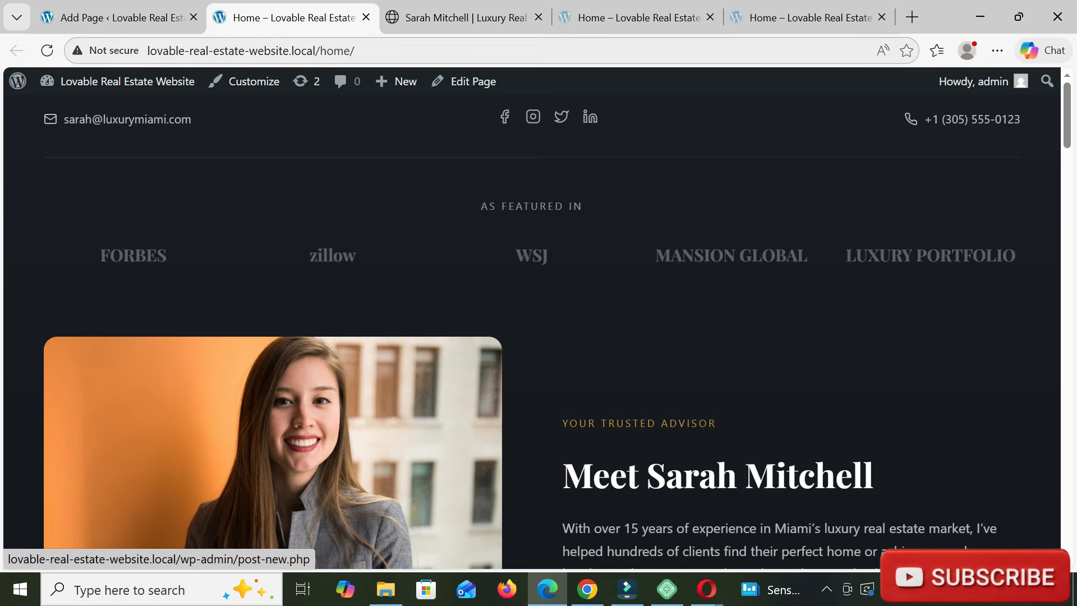
pyautogui.hotkey('ctrl', 'Tab')
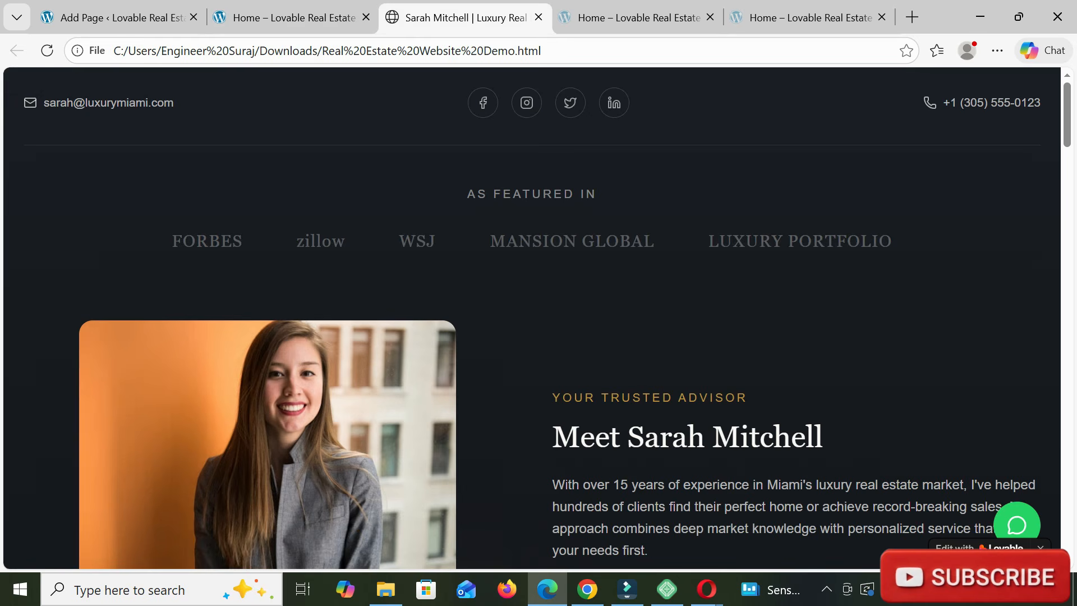
pyautogui.hotkey('ctrl', 'shift', 'Tab')
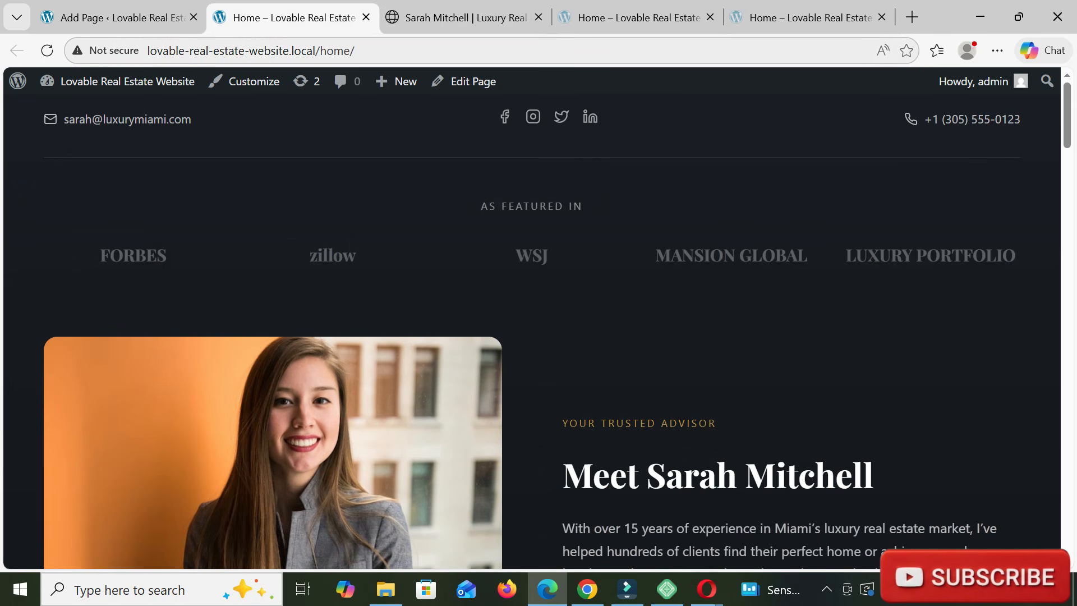
pyautogui.moveTo(127, 81)
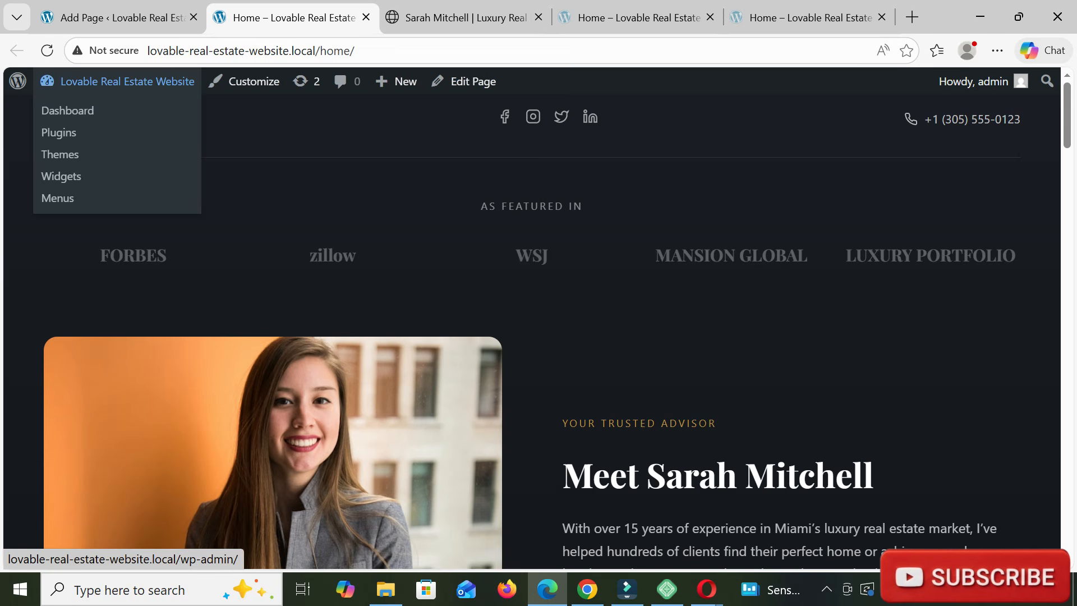
pyautogui.moveTo(362, 52); pyautogui.dragTo(147, 51)
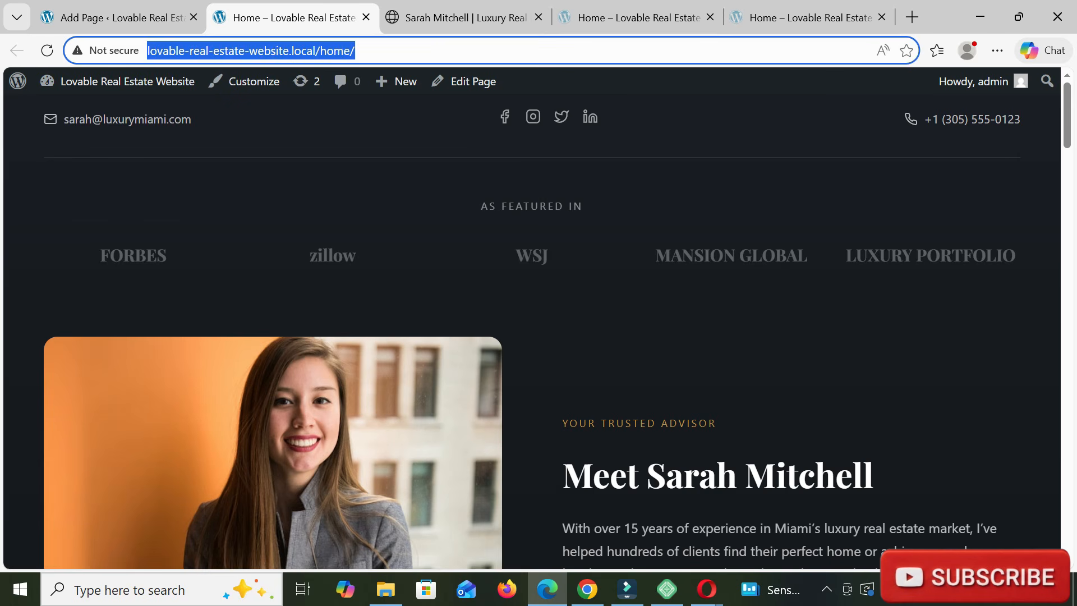
pyautogui.click(464, 18)
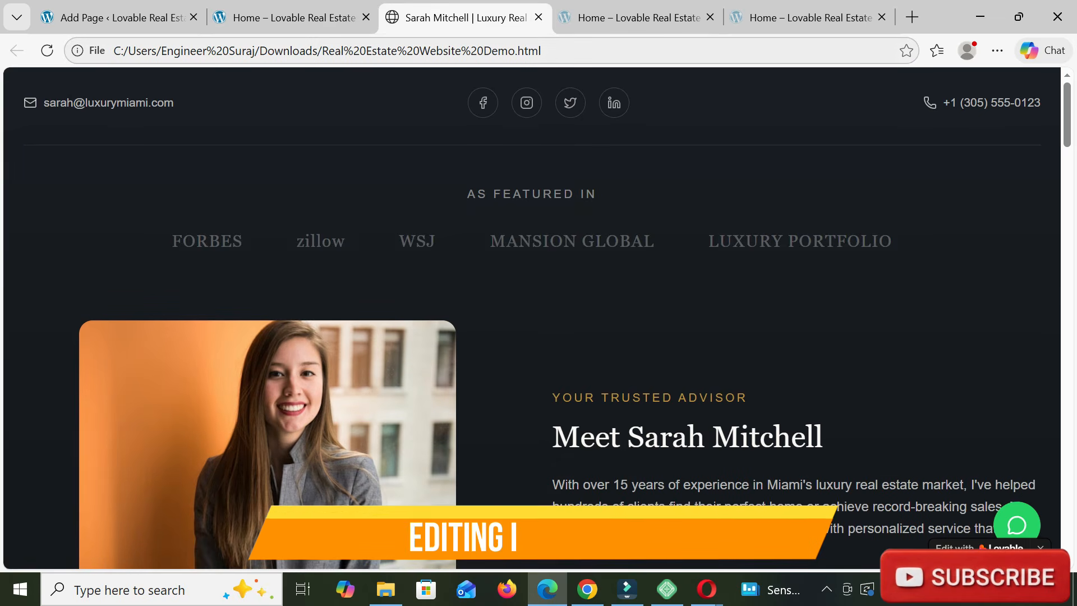
# - In the page editor, add the paragraph "IN NEW YORK" below "YOUR TRUSTED ADVISOR" and set its font size to 0.6 rem
pyautogui.click(120, 18)
pyautogui.scroll(5, 418, 335)
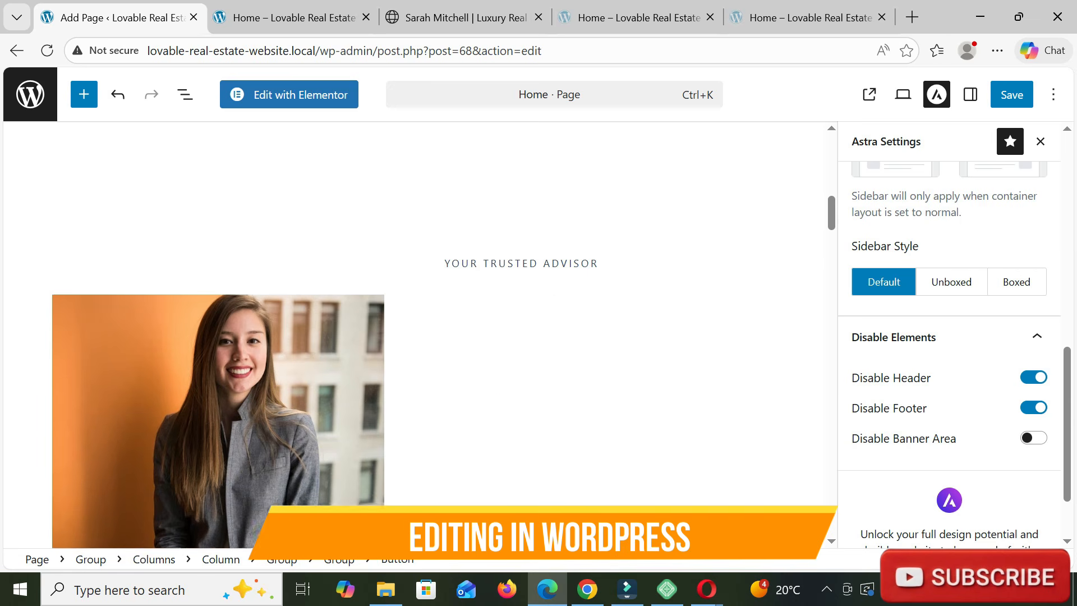
pyautogui.click(241, 387)
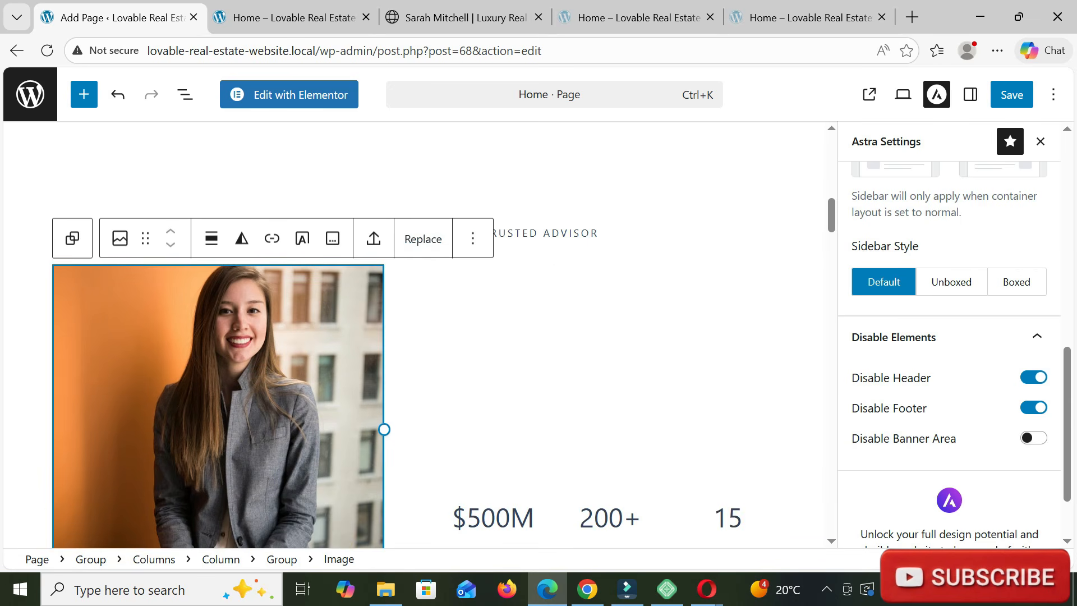
pyautogui.click(599, 233)
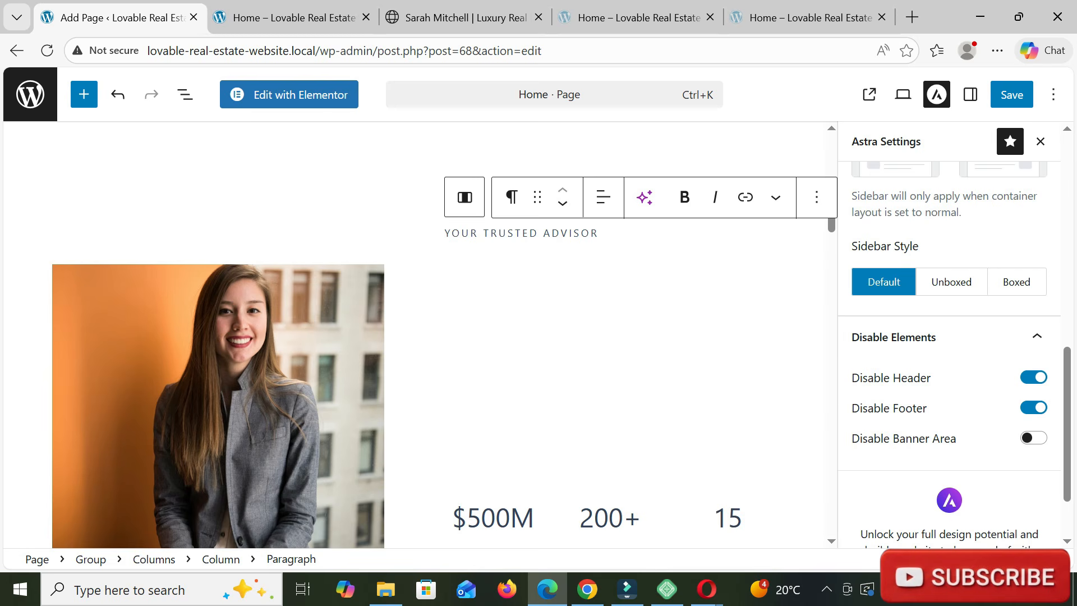
pyautogui.press('Return')
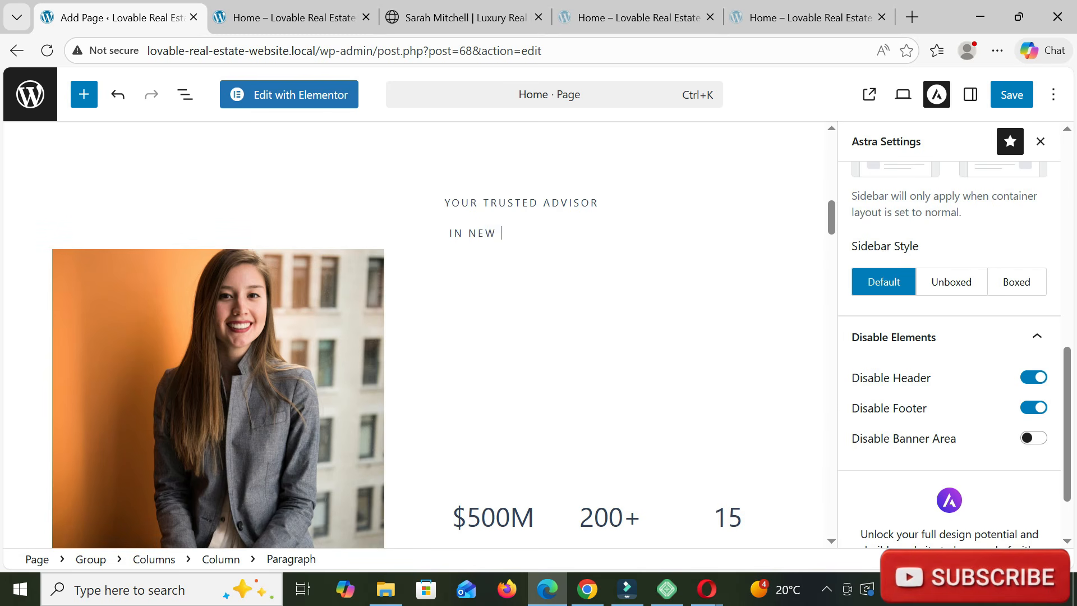
pyautogui.write('IN NEW YORK')
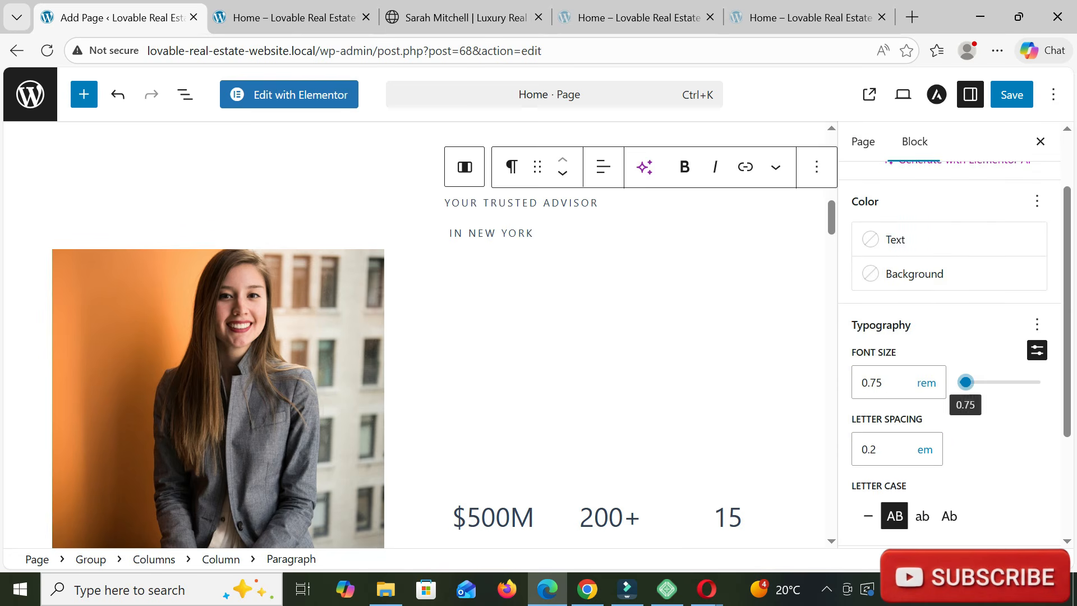
pyautogui.moveTo(965, 382)
pyautogui.mouseDown()
pyautogui.moveTo(975, 382)
pyautogui.moveTo(964, 382)
pyautogui.mouseUp()
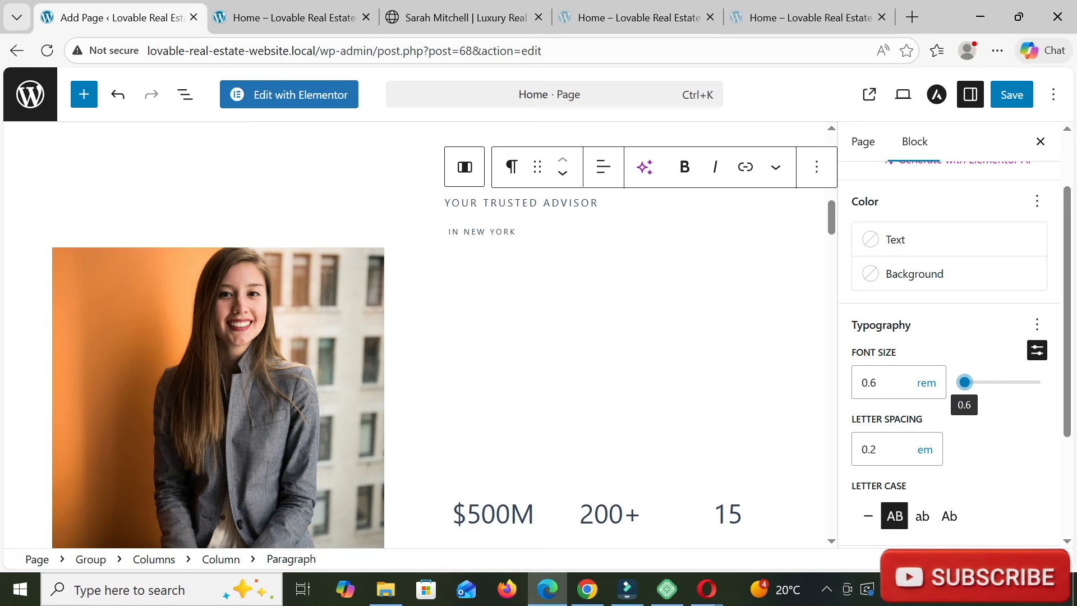
pyautogui.click(877, 383)
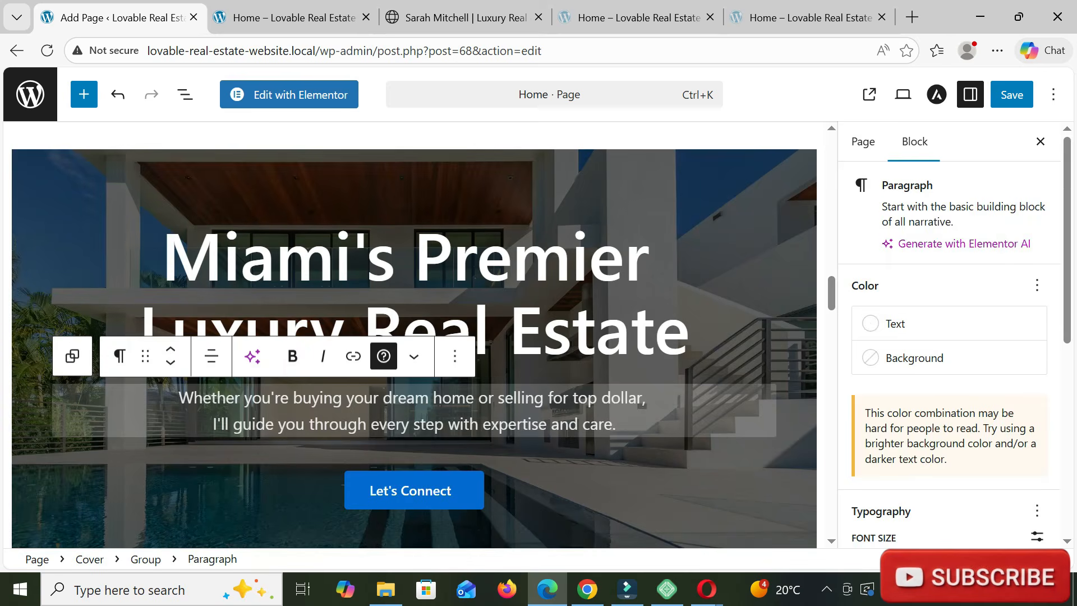
# - Change the hero section's button text to "Let's Talk" and save the page
pyautogui.click(690, 326)
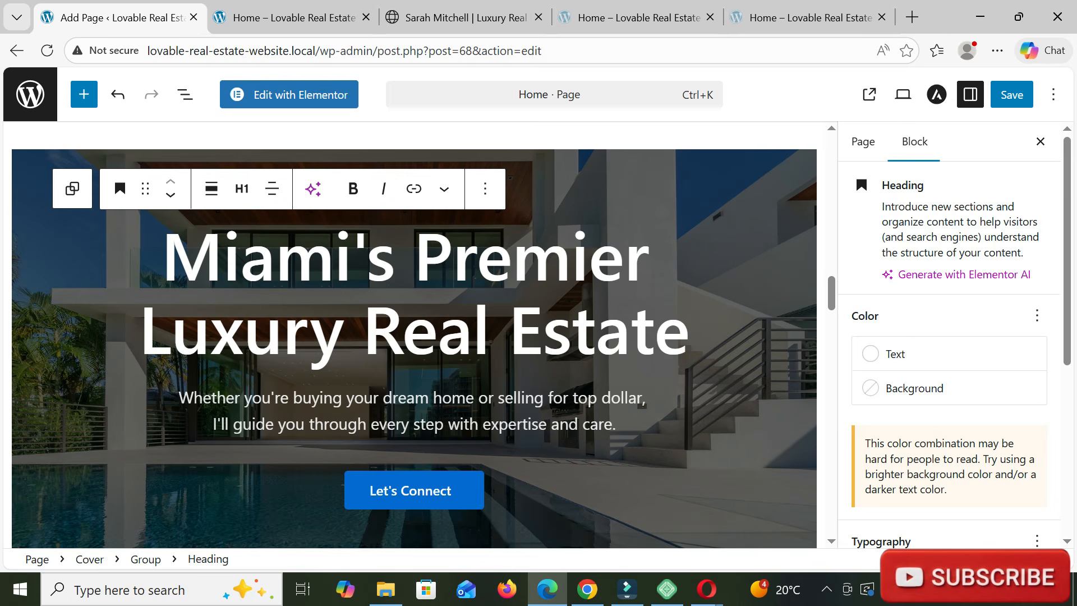
pyautogui.click(433, 490)
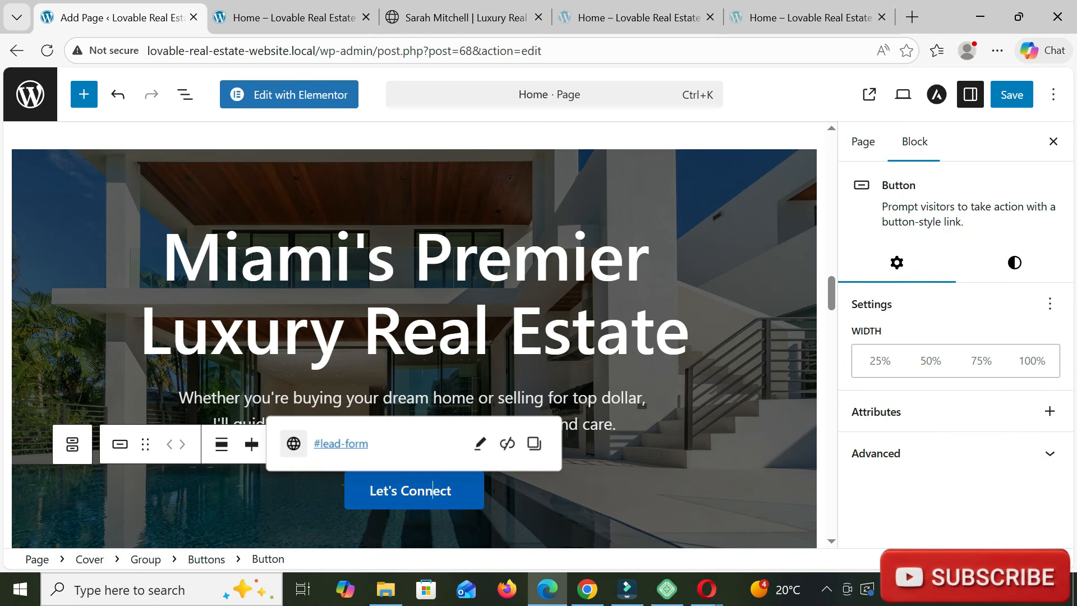
pyautogui.press('BackSpace')
pyautogui.press('BackSpace')
pyautogui.press('BackSpace')
pyautogui.press('BackSpace')
pyautogui.press('BackSpace')
pyautogui.press('BackSpace')
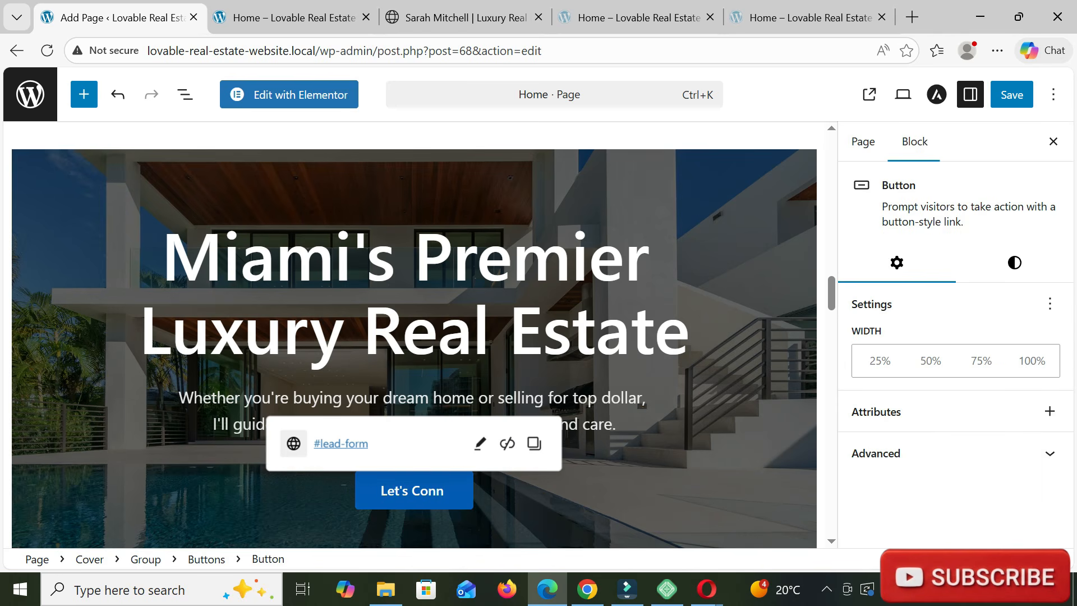
pyautogui.press('BackSpace')
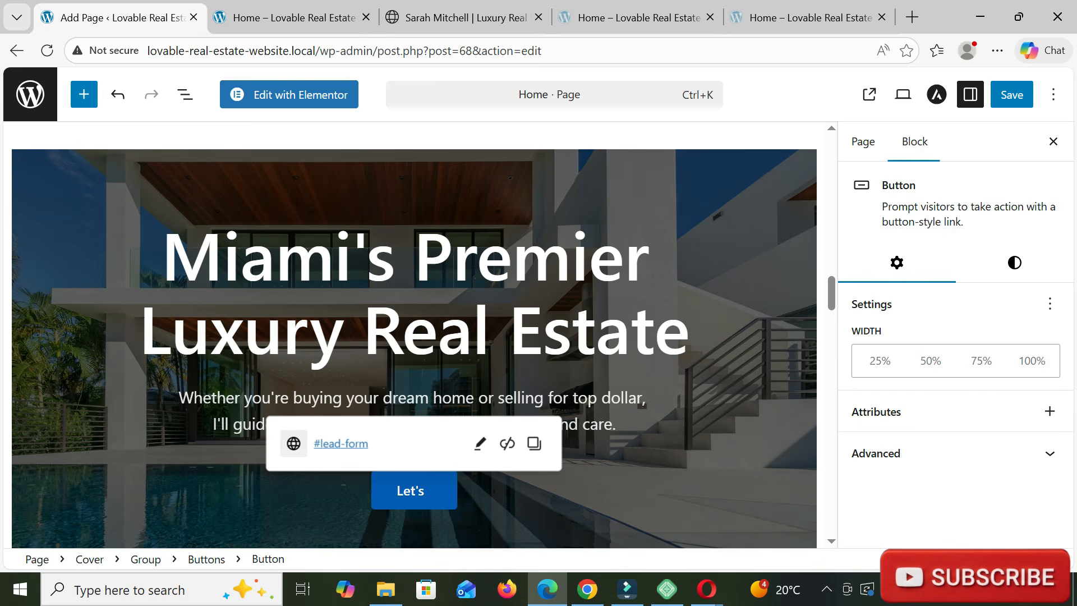
pyautogui.write('Talk')
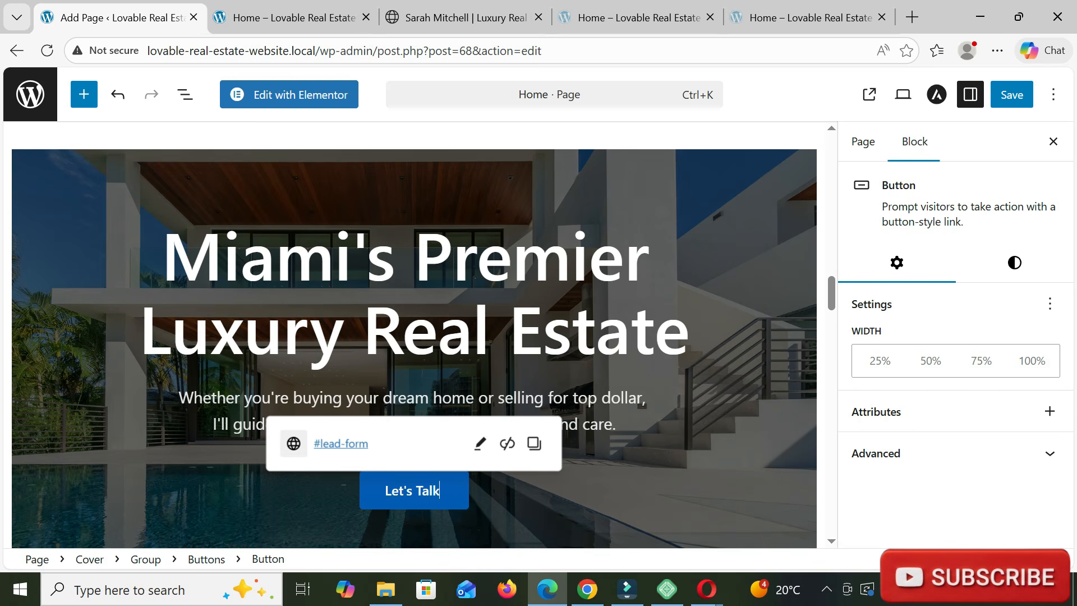
pyautogui.hotkey('ctrl', 's')
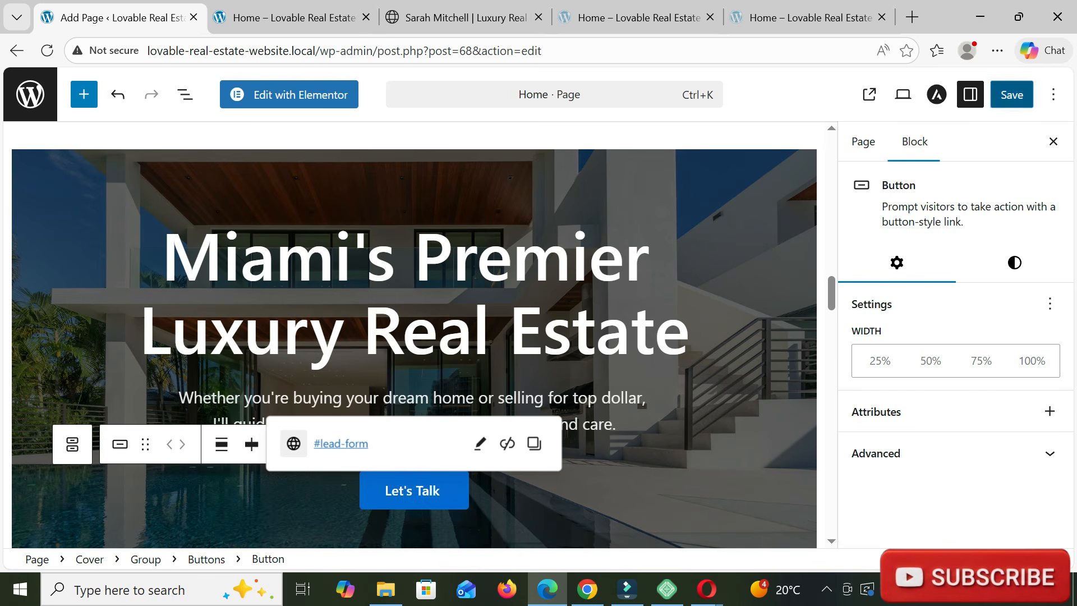
pyautogui.scroll(-1, 414, 335)
pyautogui.scroll(2, 414, 335)
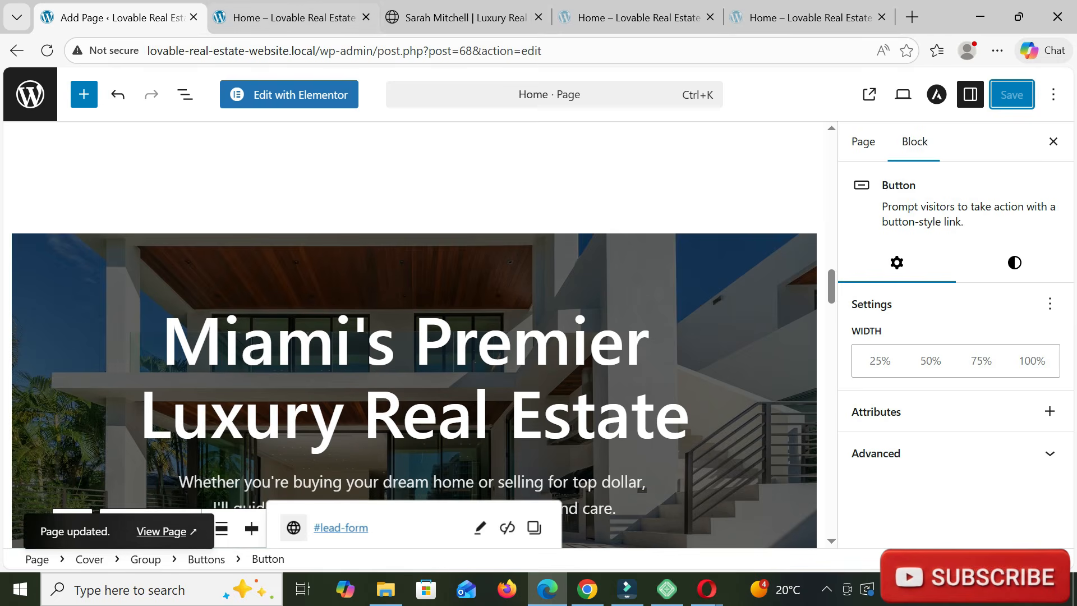
# - Reload the published Home page, test the hero button's link to the lead form, and review the advisor section
pyautogui.hotkey('ctrl', 'Tab')
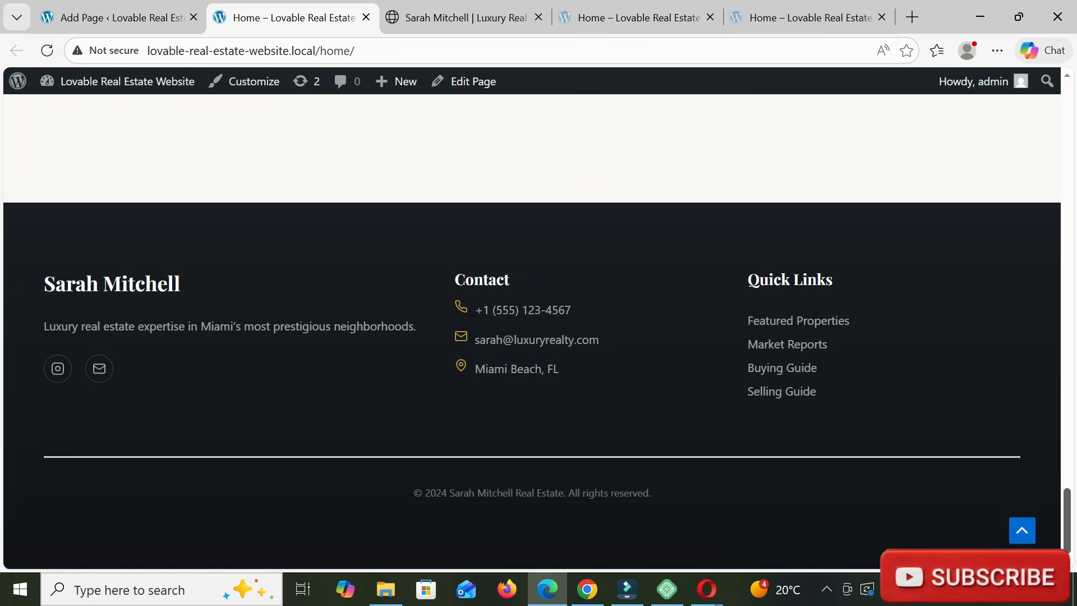
pyautogui.press('Home')
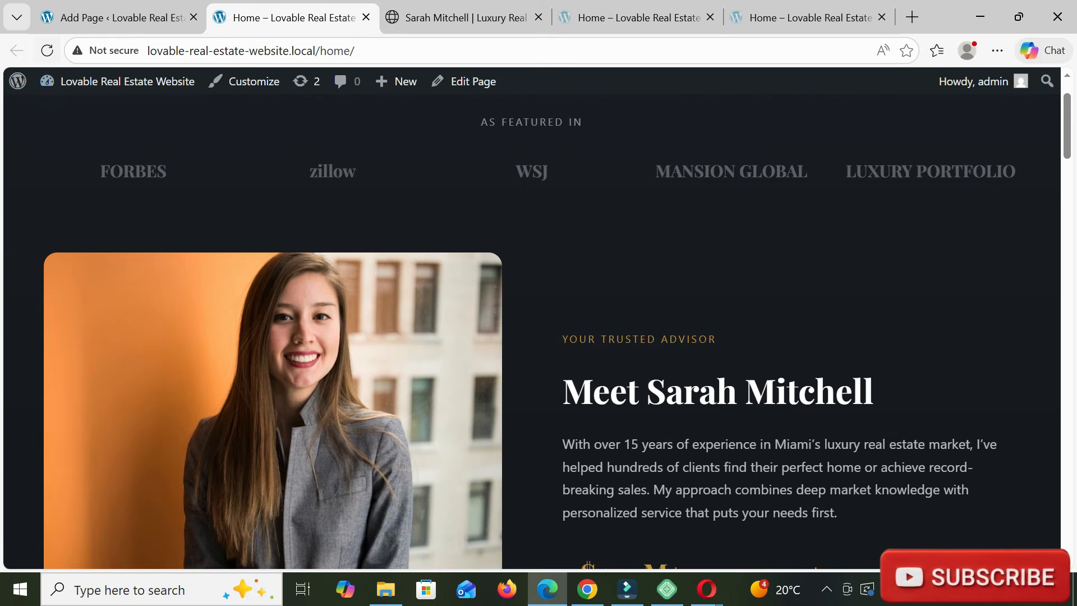
pyautogui.press('F5')
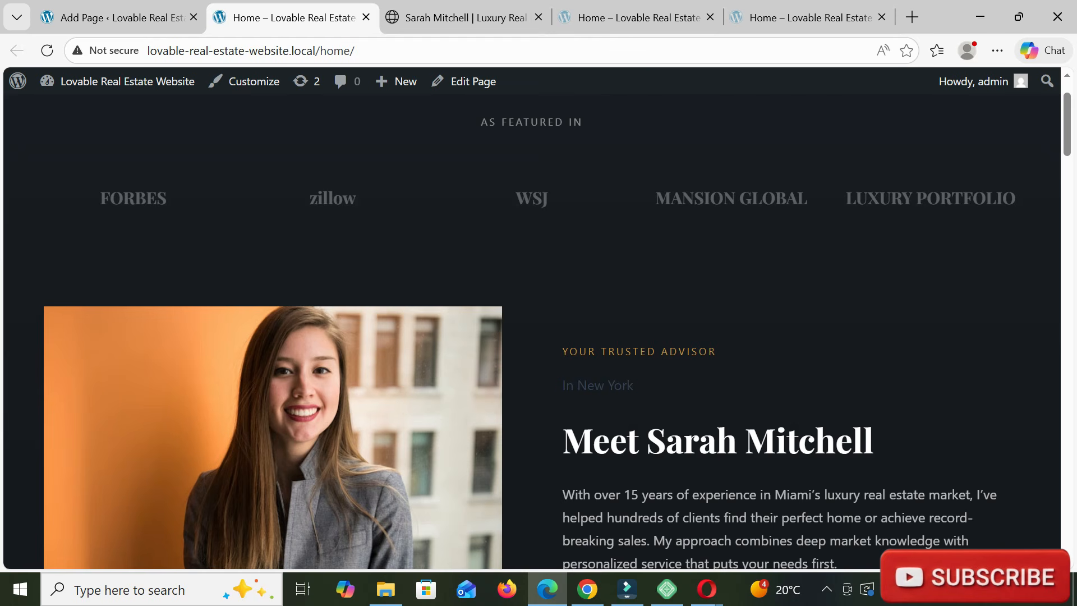
pyautogui.scroll(-3, 538, 336)
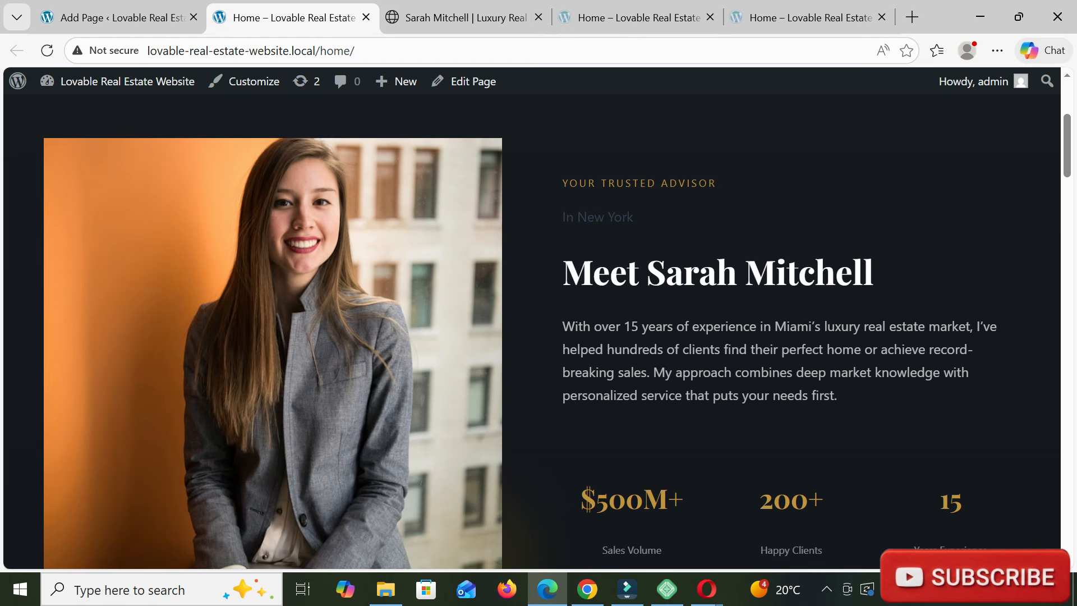
pyautogui.scroll(-15, 538, 331)
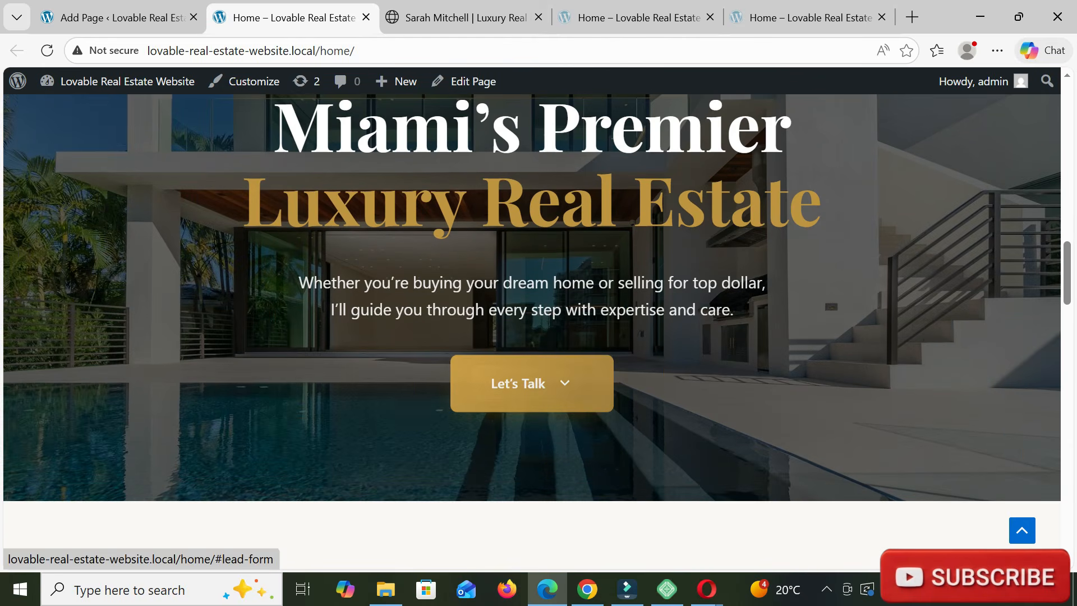
pyautogui.click(531, 385)
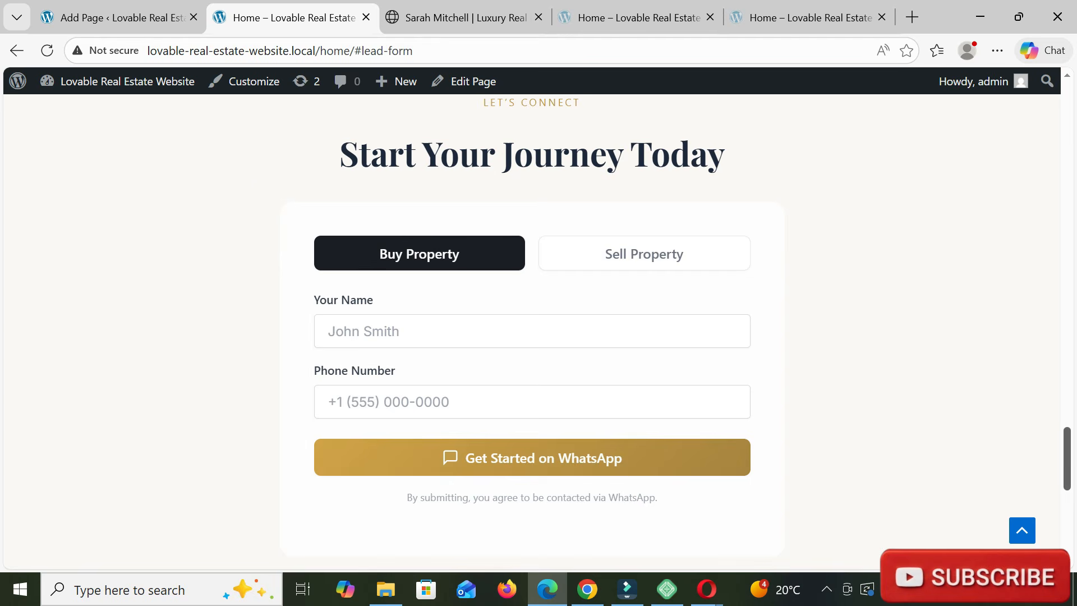
pyautogui.moveTo(1067, 459); pyautogui.dragTo(1067, 113)
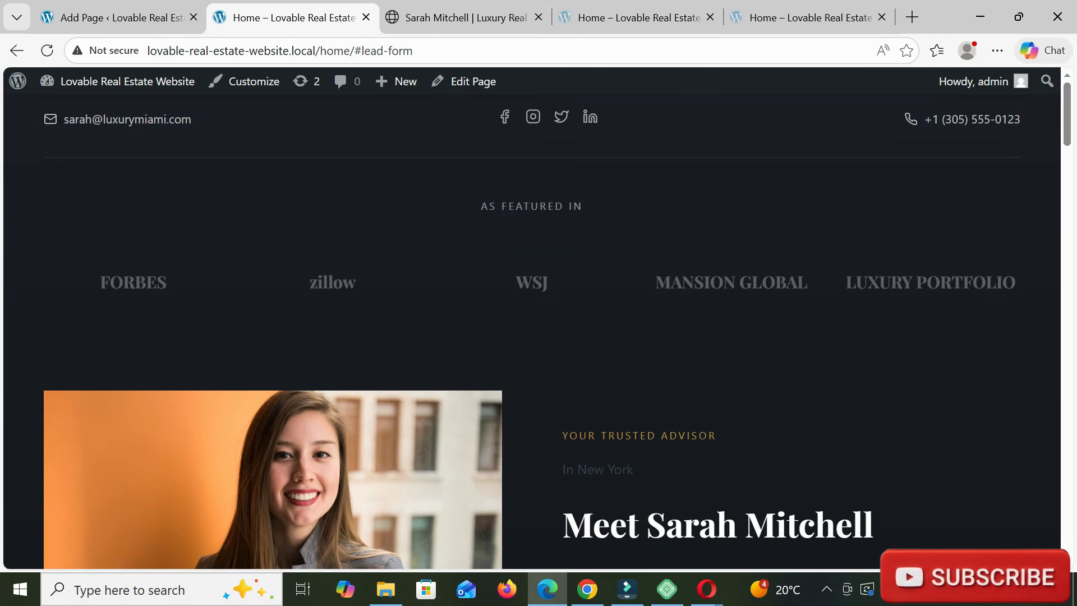
pyautogui.scroll(-4, 532, 318)
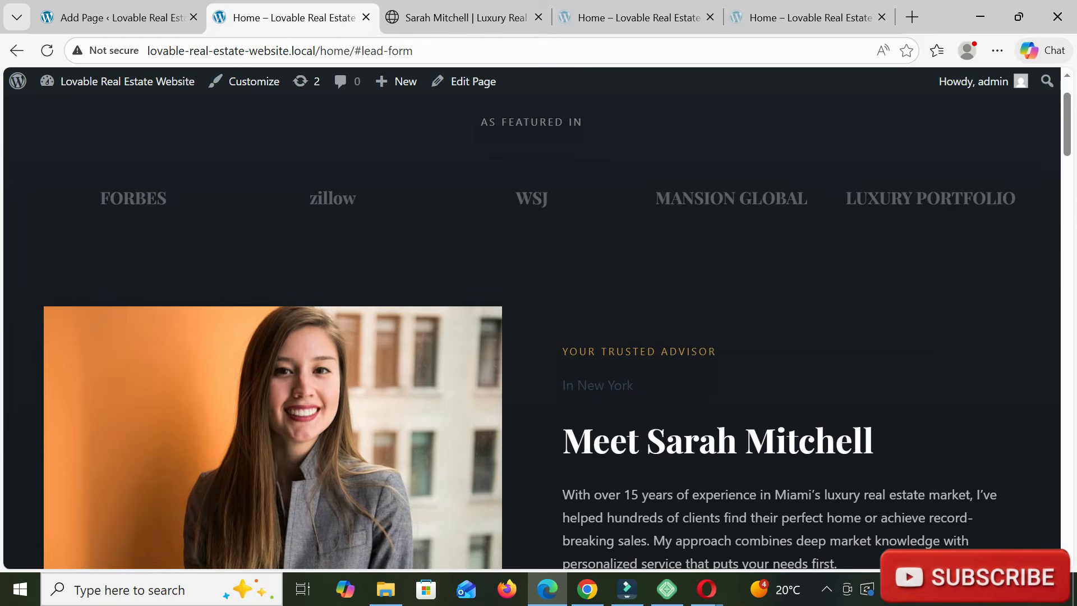
pyautogui.scroll(1, 531, 318)
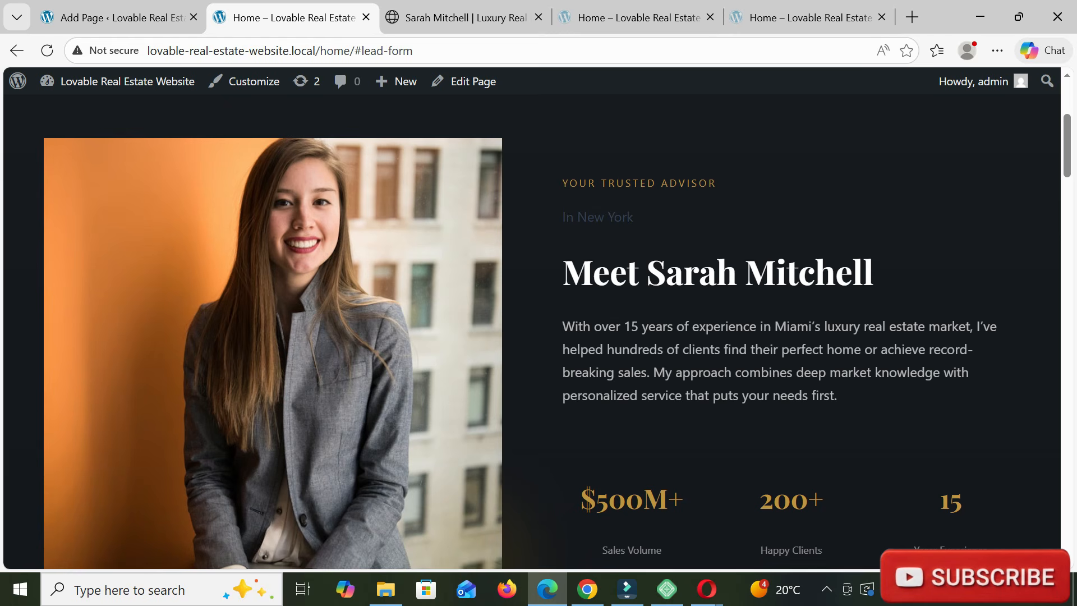
# - Switch to the Lovable project in Chrome and save the advisor portrait from the preview as a JPEG in Downloads
pyautogui.click(587, 588)
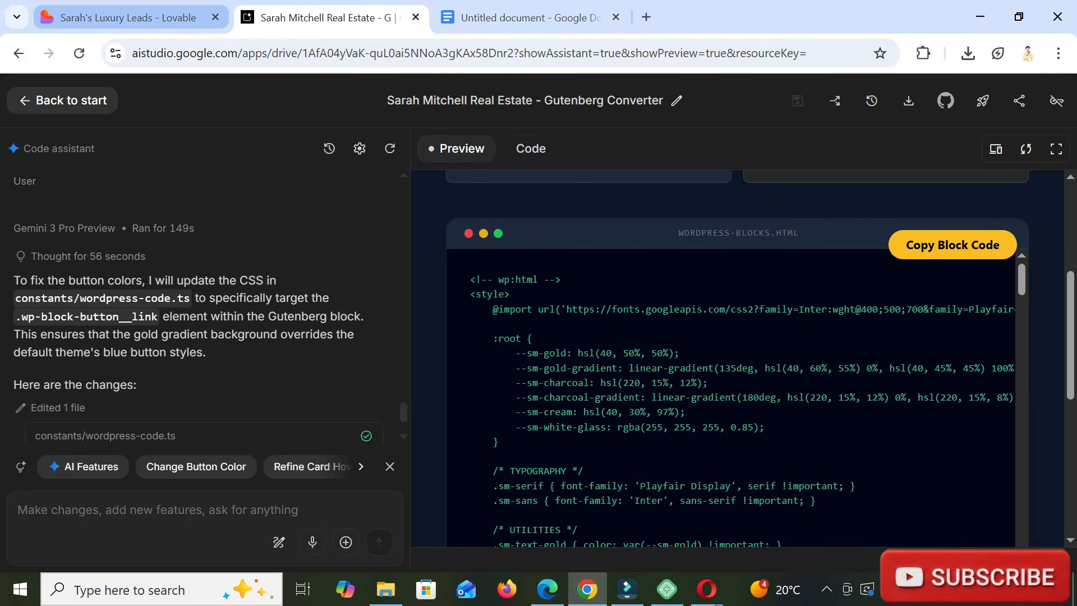
pyautogui.click(128, 18)
pyautogui.scroll(-1, 525, 324)
pyautogui.rightClick(525, 324)
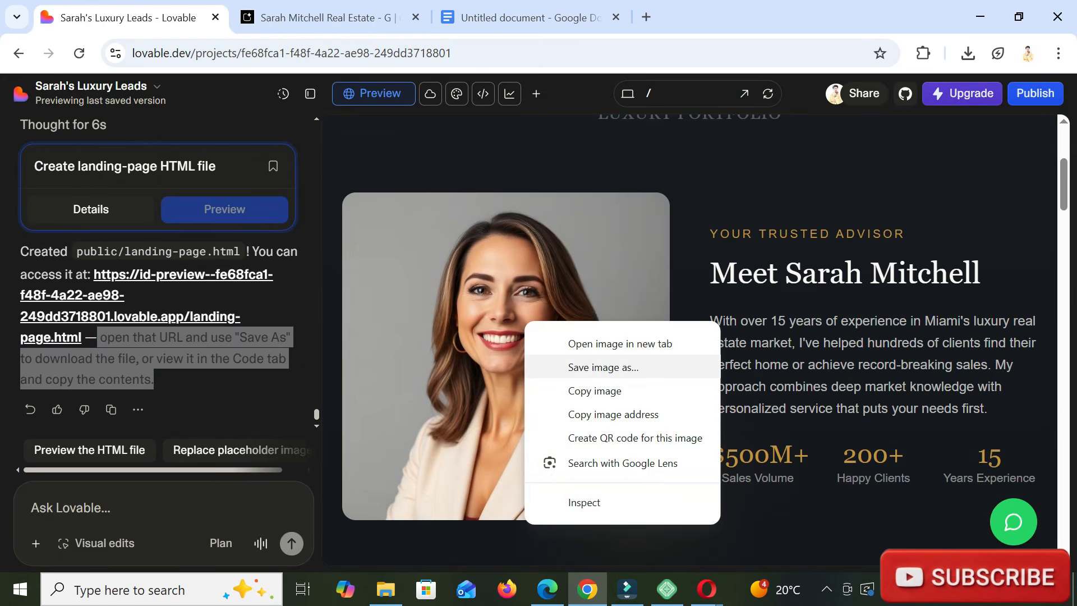
pyautogui.click(567, 366)
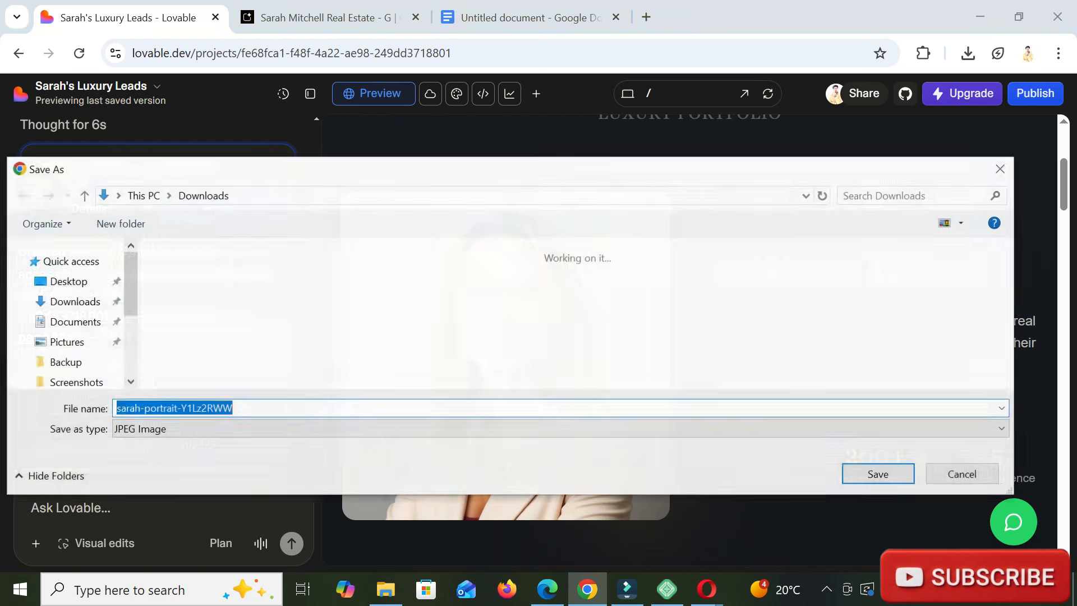
pyautogui.press('Return')
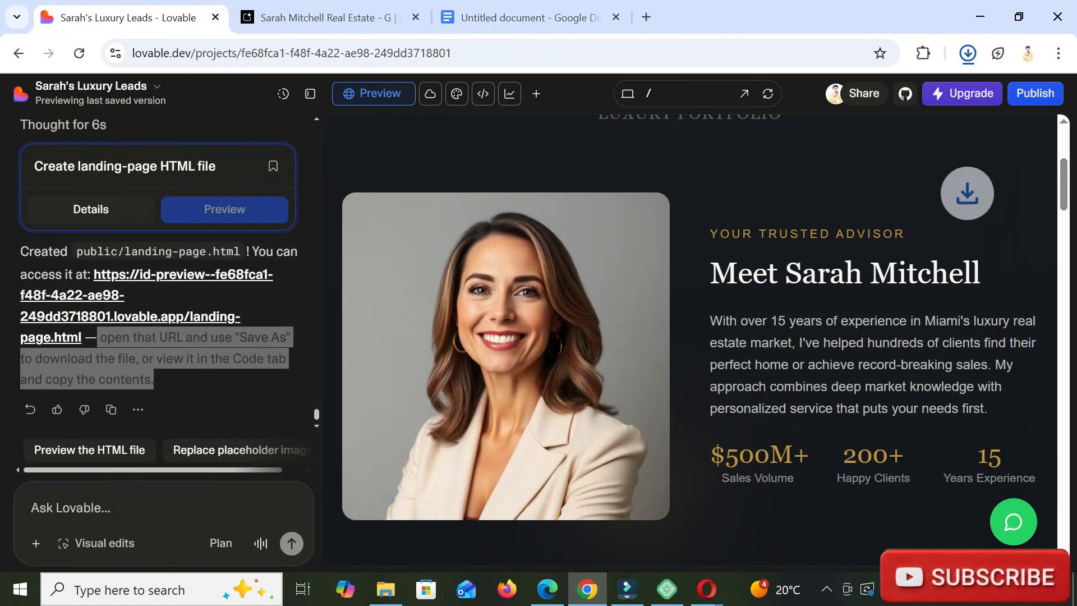
# - Back in the WordPress page editor in Edge, replace the advisor section's image with the downloaded portrait and save the page
pyautogui.click(546, 588)
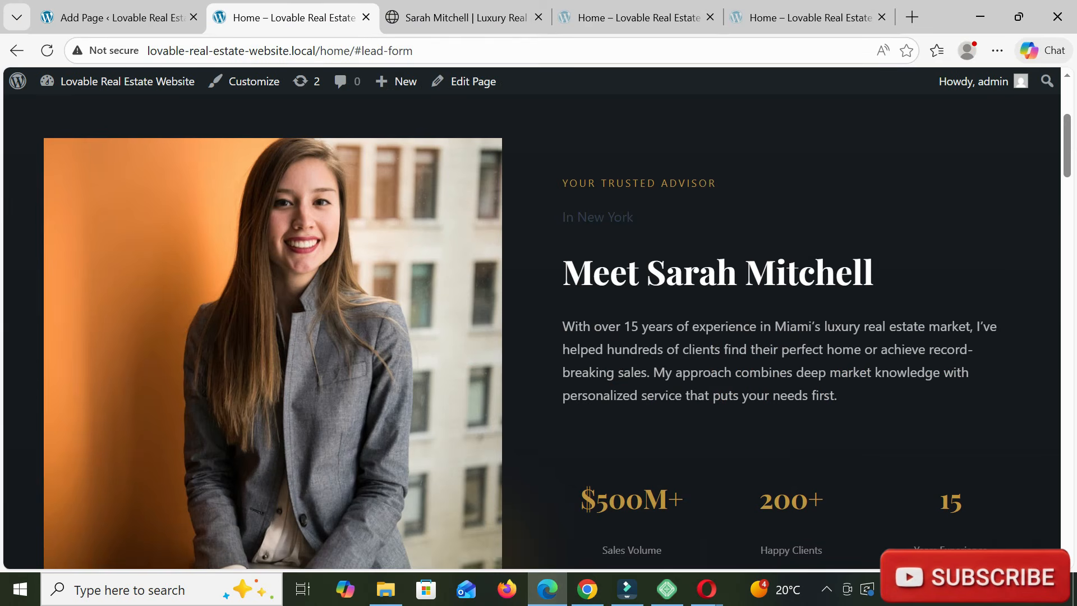
pyautogui.click(115, 17)
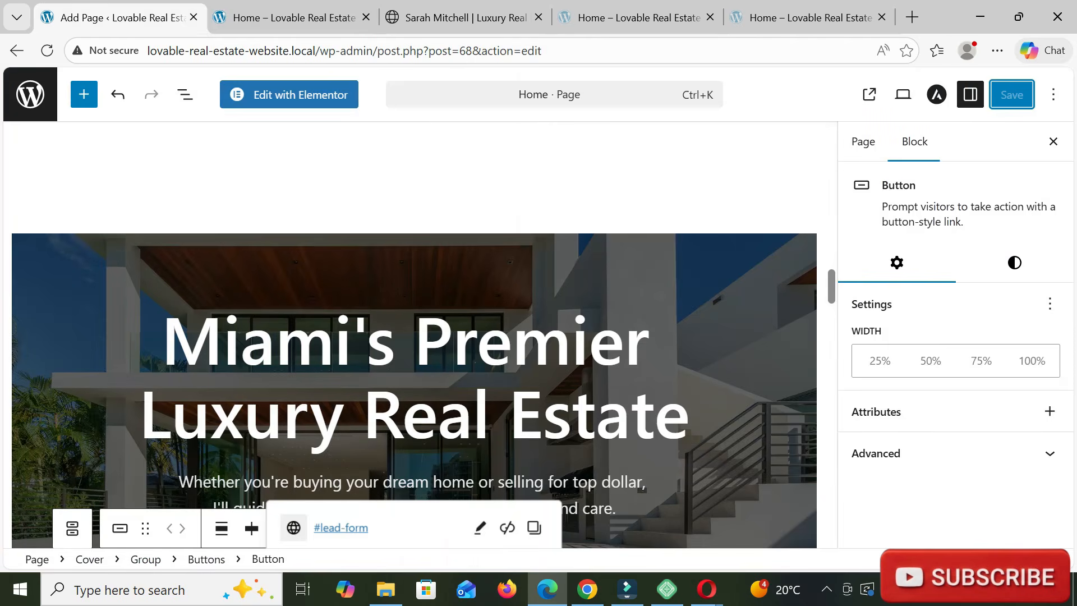
pyautogui.scroll(-10, 415, 336)
pyautogui.scroll(5, 218, 359)
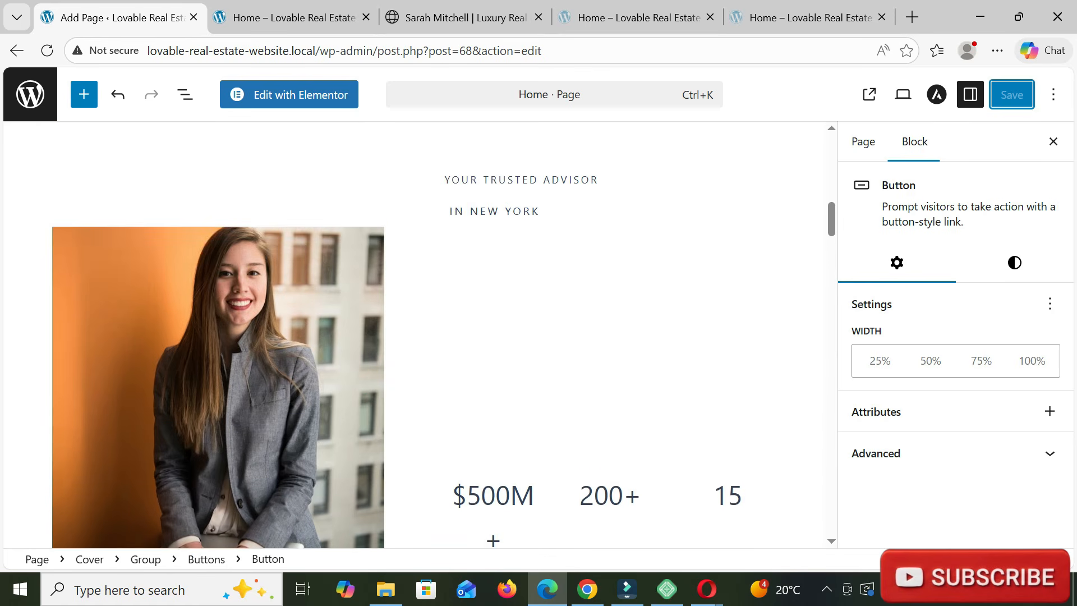
pyautogui.click(218, 387)
pyautogui.click(423, 206)
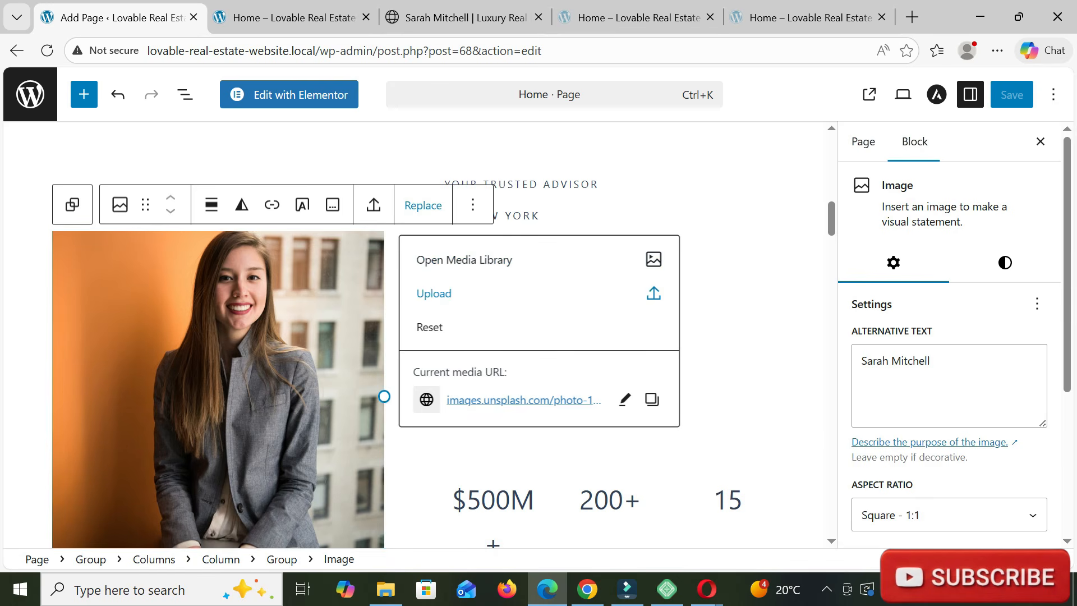
pyautogui.click(434, 294)
pyautogui.click(74, 112)
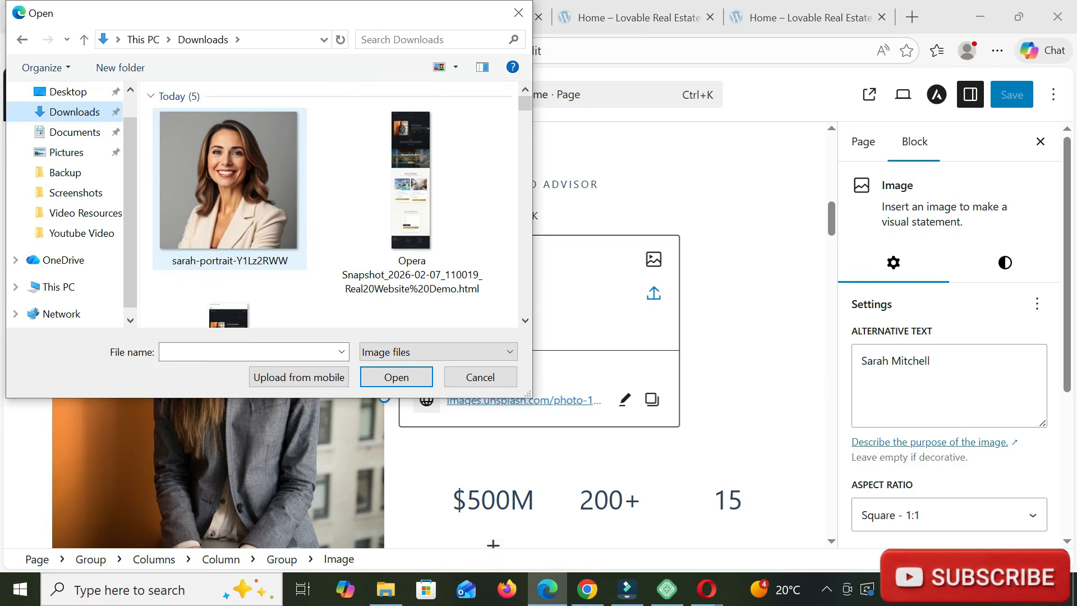
pyautogui.click(229, 180)
pyautogui.click(395, 376)
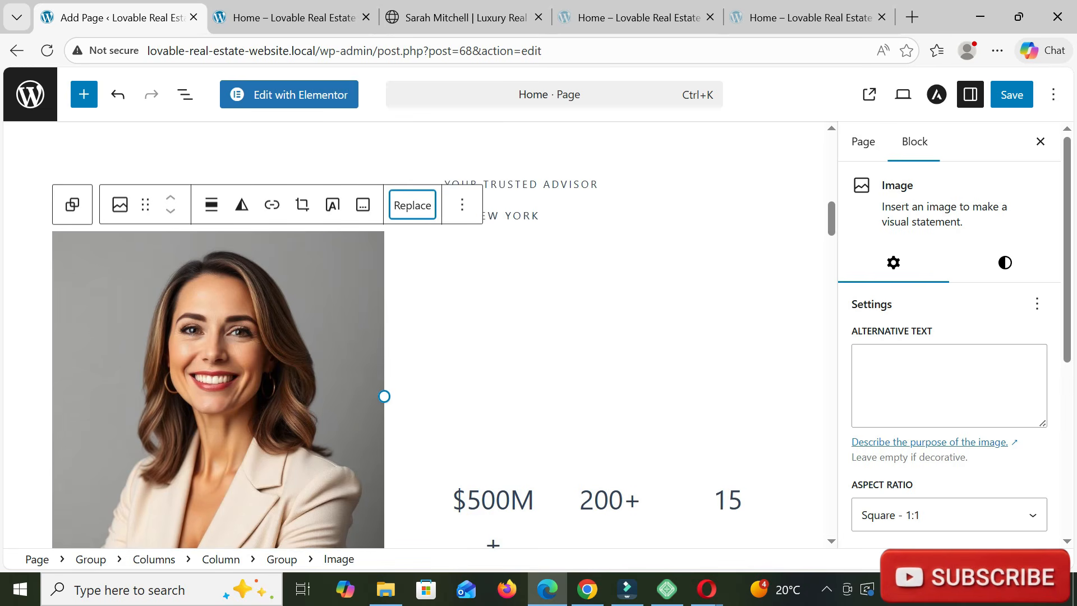
pyautogui.click(1012, 95)
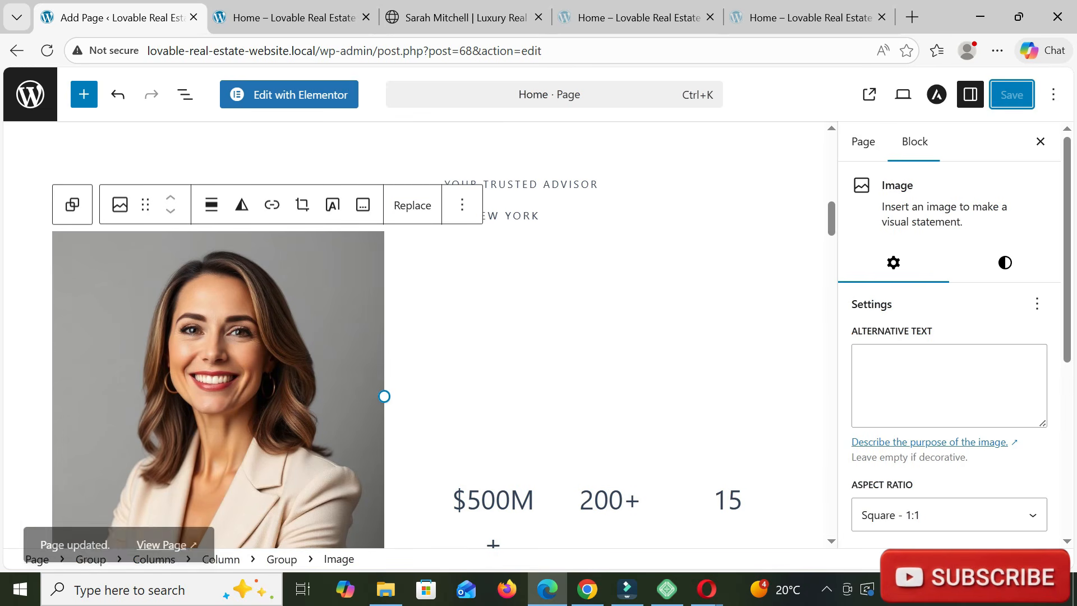
# - Reload the published Home page, check the advisor portrait and all sections down to the footer, and return to the page editor
pyautogui.click(292, 18)
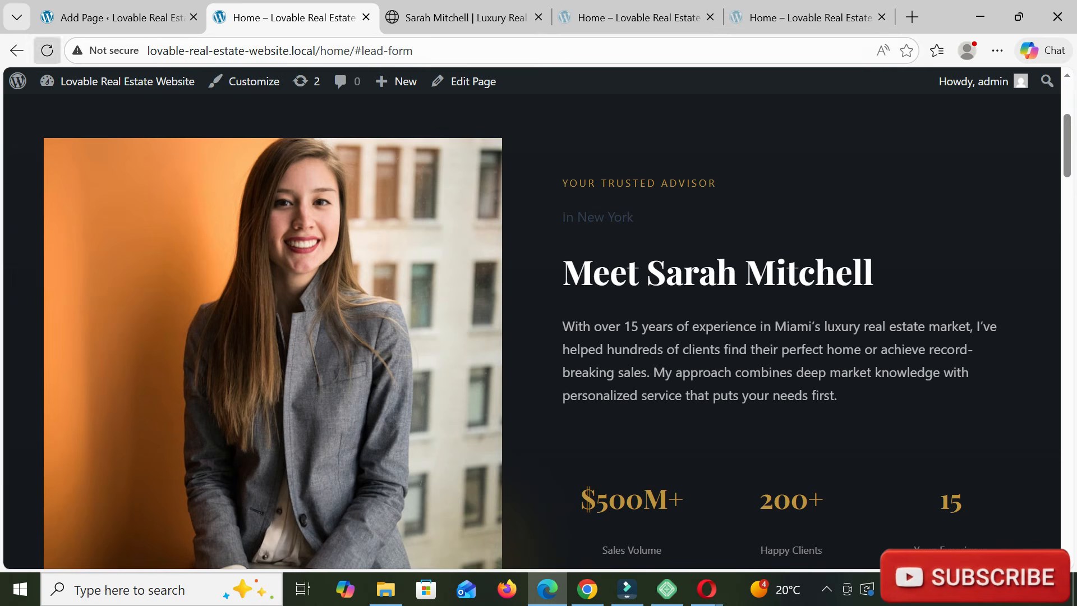
pyautogui.click(47, 51)
pyautogui.scroll(2, 531, 319)
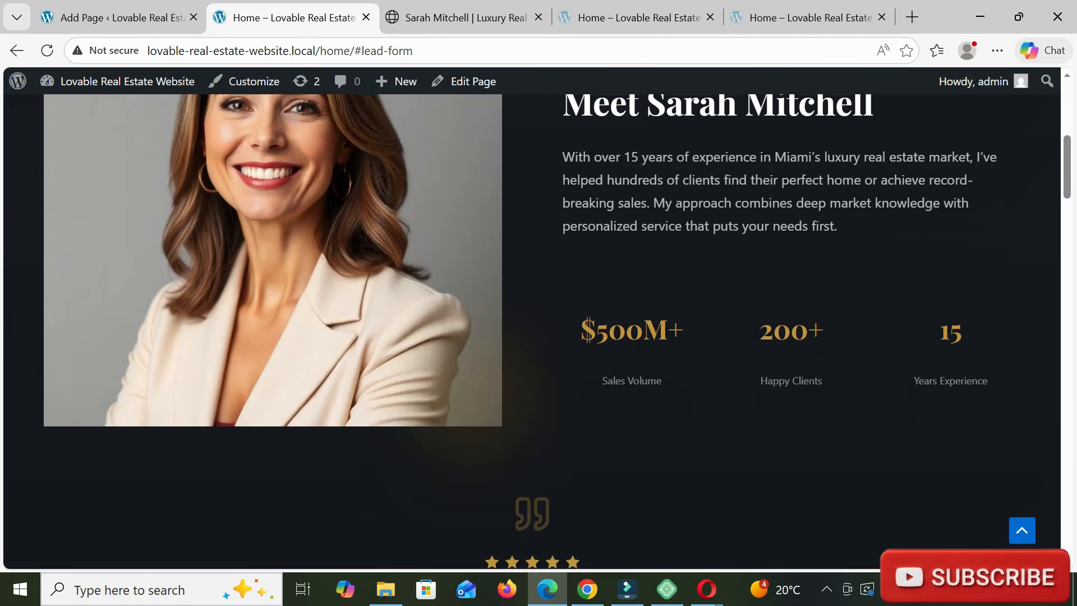
pyautogui.scroll(5, 532, 320)
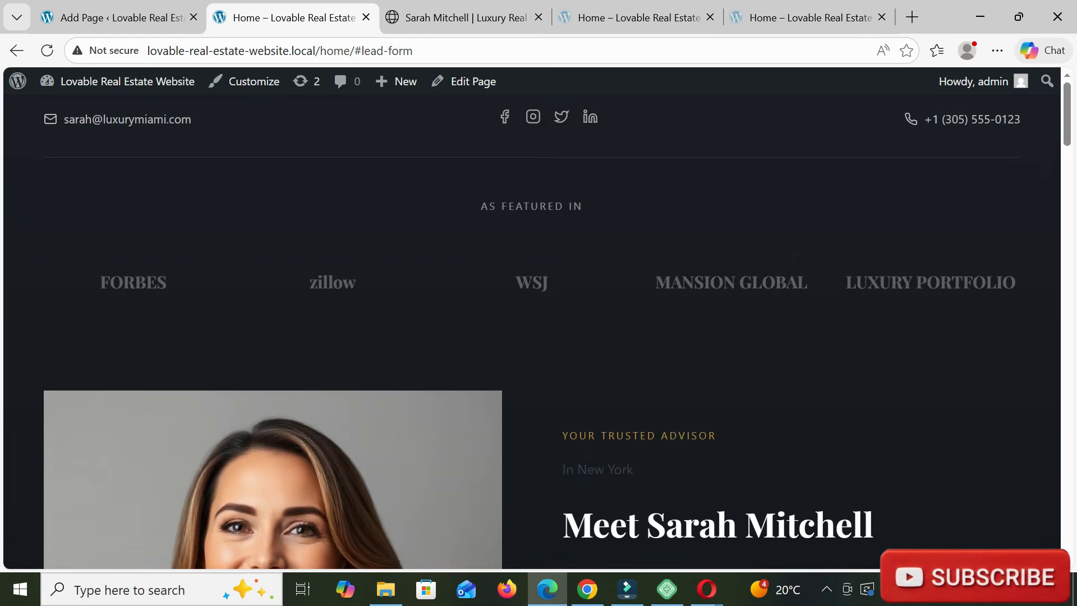
pyautogui.scroll(-15, 531, 331)
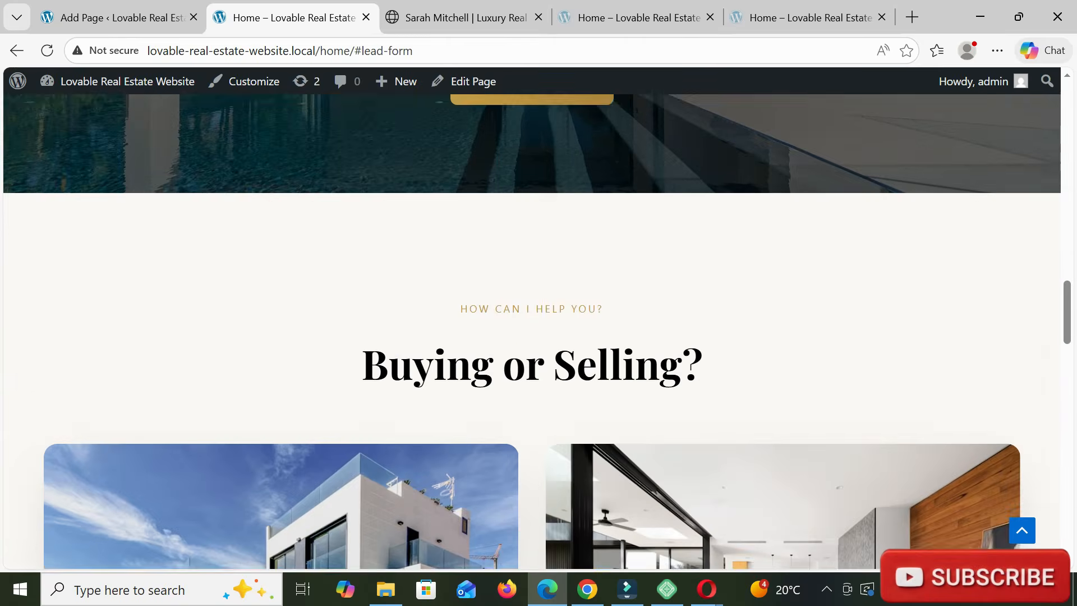
pyautogui.scroll(-15, 531, 331)
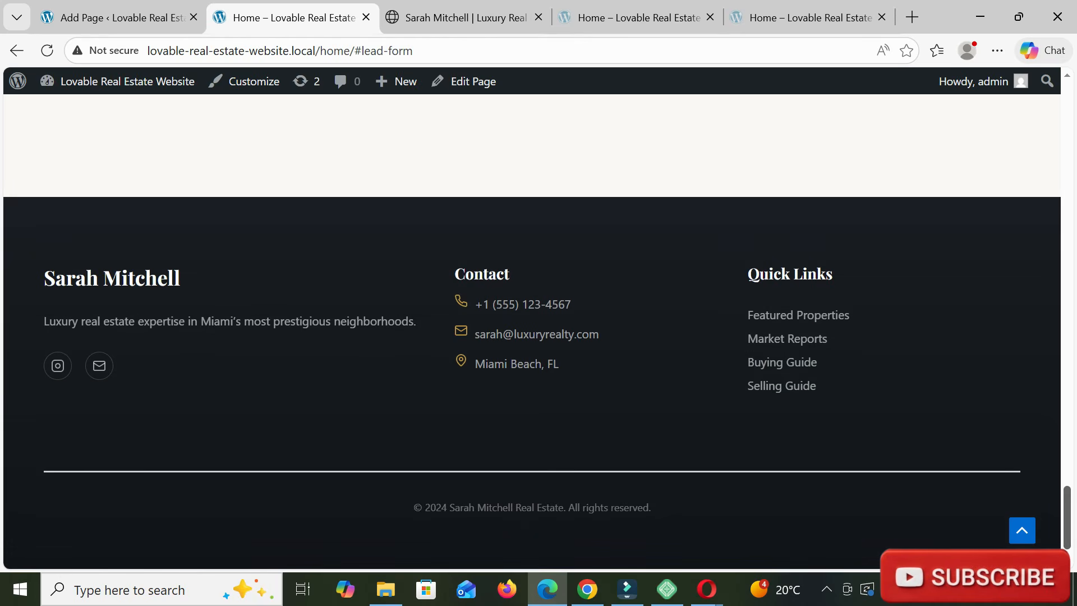
pyautogui.scroll(15, 532, 331)
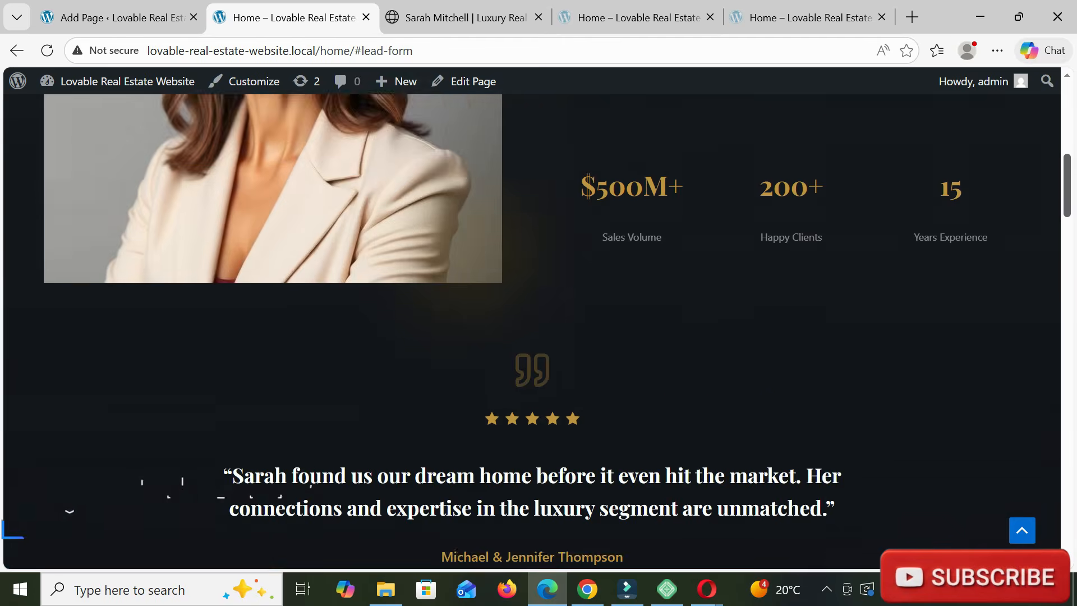
pyautogui.scroll(10, 531, 331)
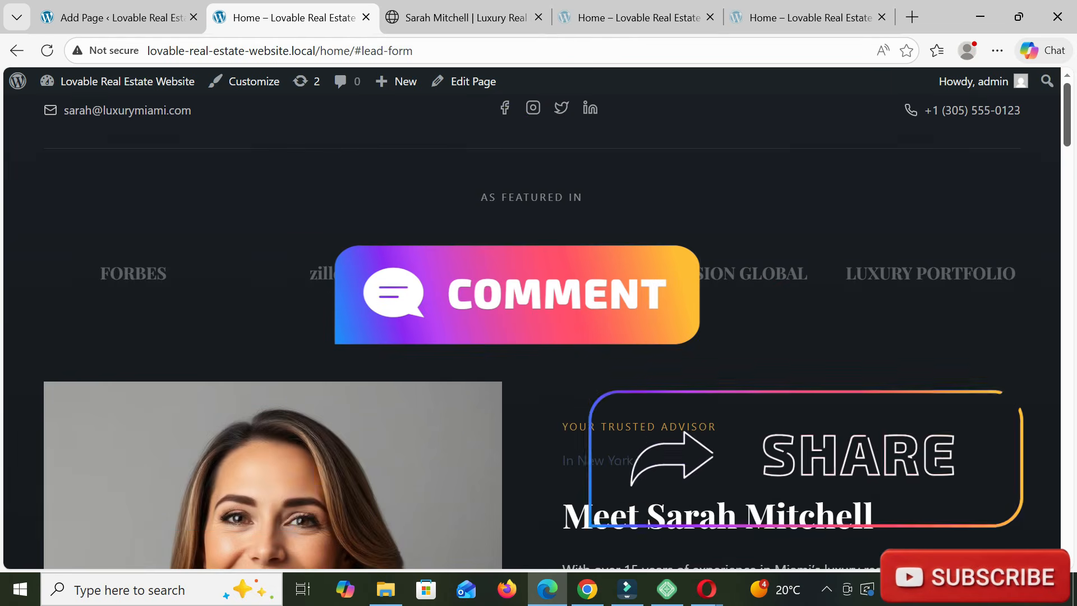
pyautogui.scroll(-5, 532, 331)
pyautogui.scroll(6, 531, 331)
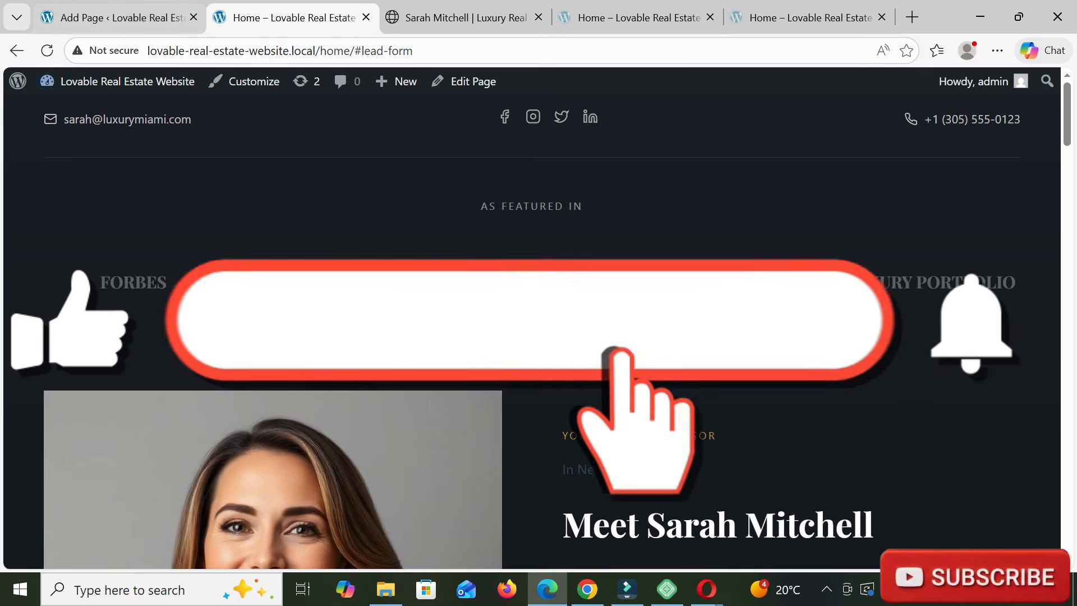
pyautogui.click(121, 17)
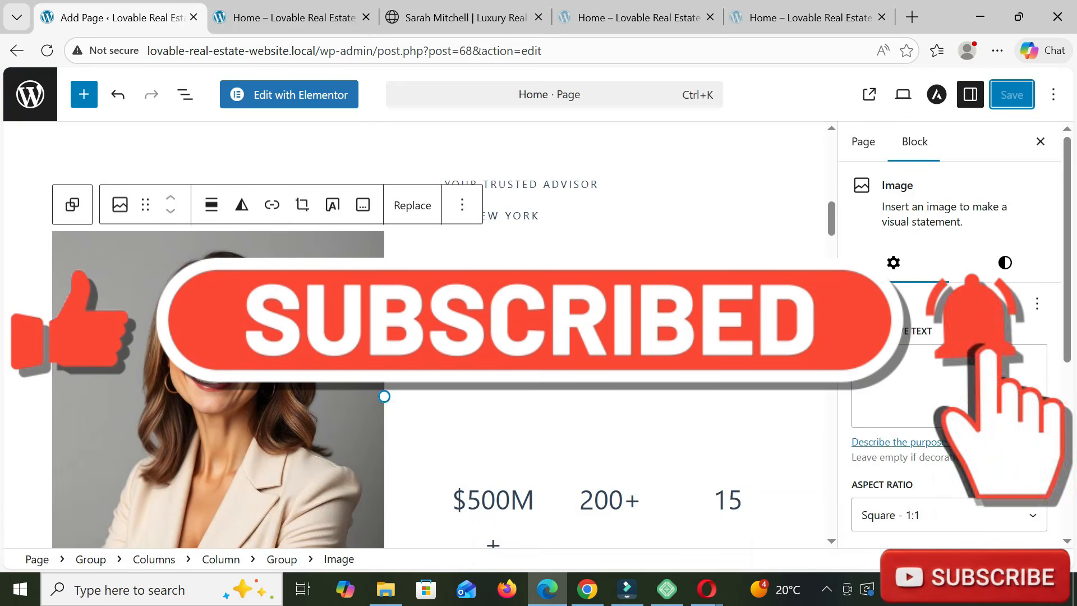